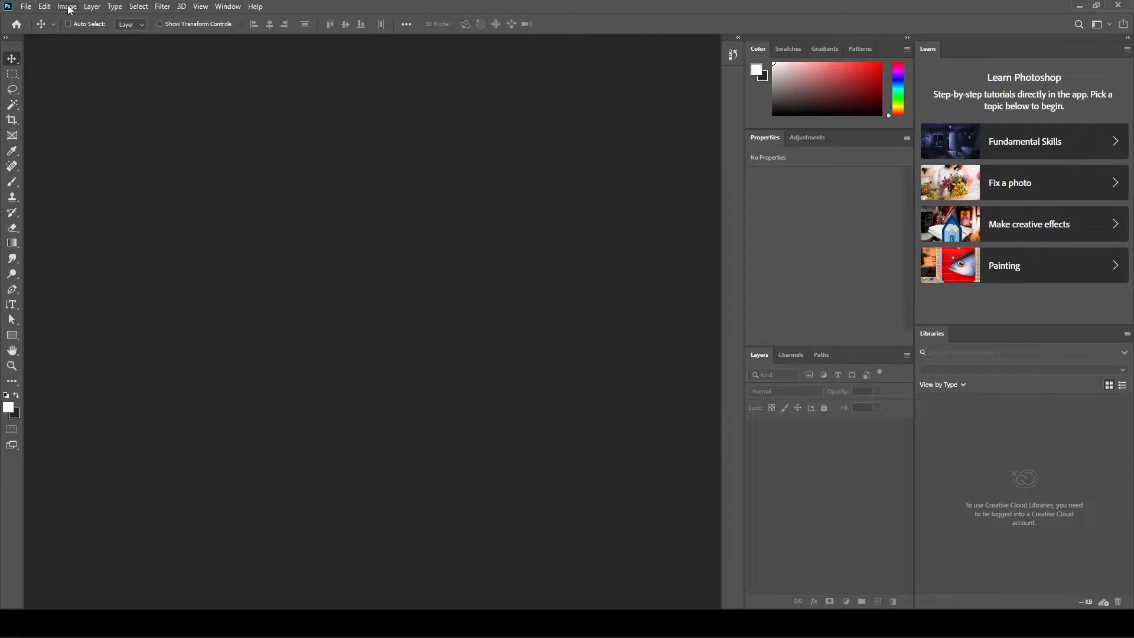
- Show the toolbar in two columns and close the Learn and Libraries panels
{"action": "left_click", "coordinate": [6, 38]}
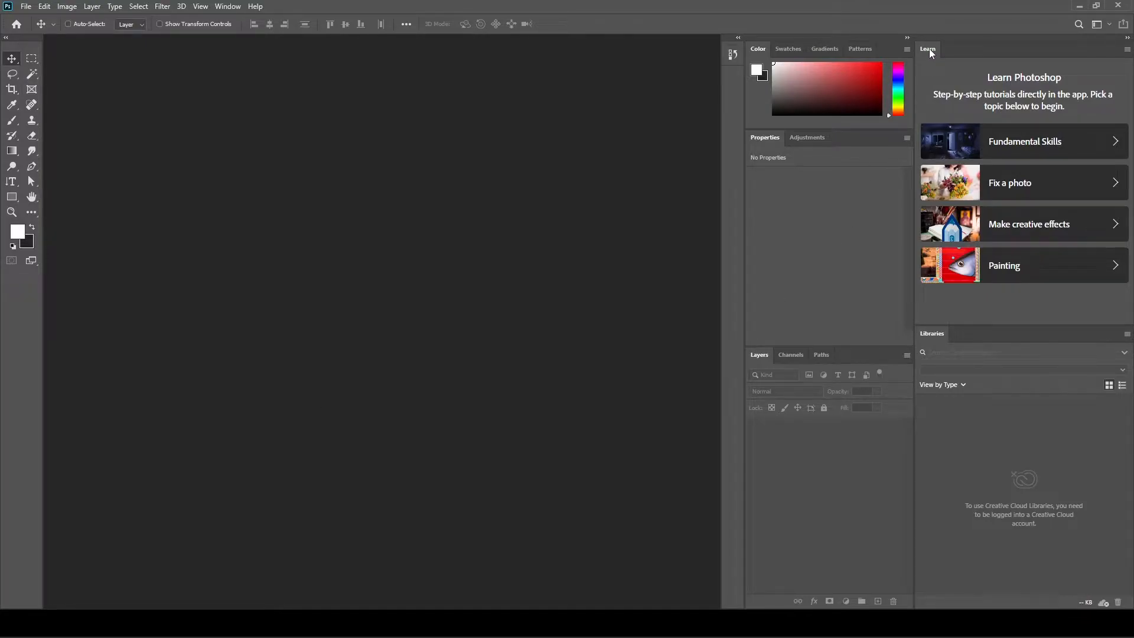
{"action": "left_click_drag", "start_coordinate": [930, 54], "coordinate": [471, 88]}
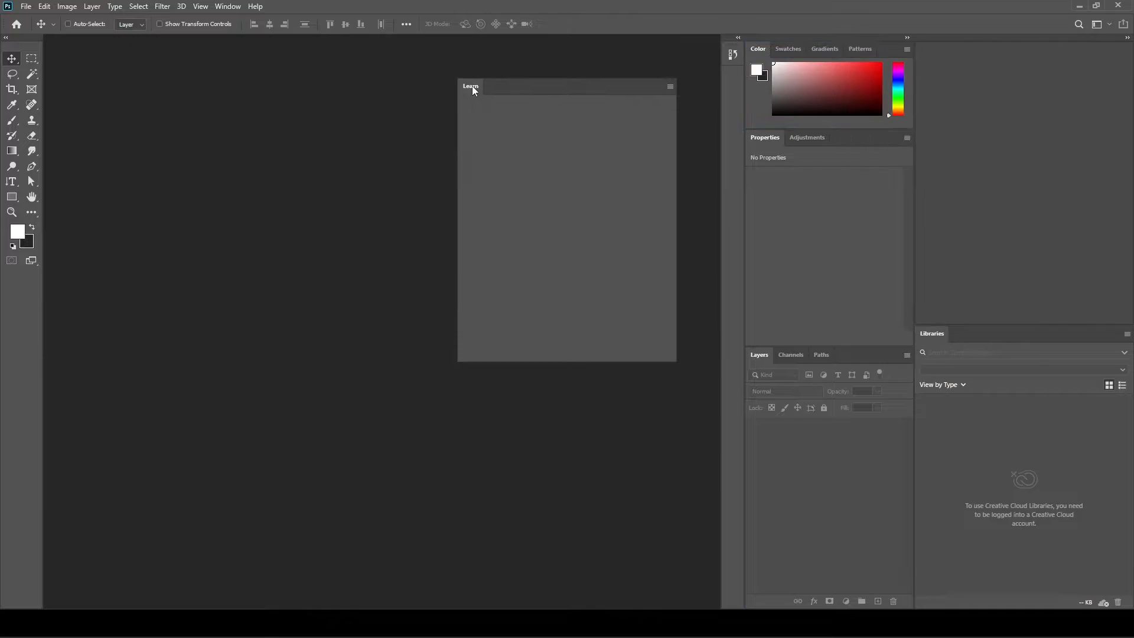
{"action": "left_click", "coordinate": [672, 75]}
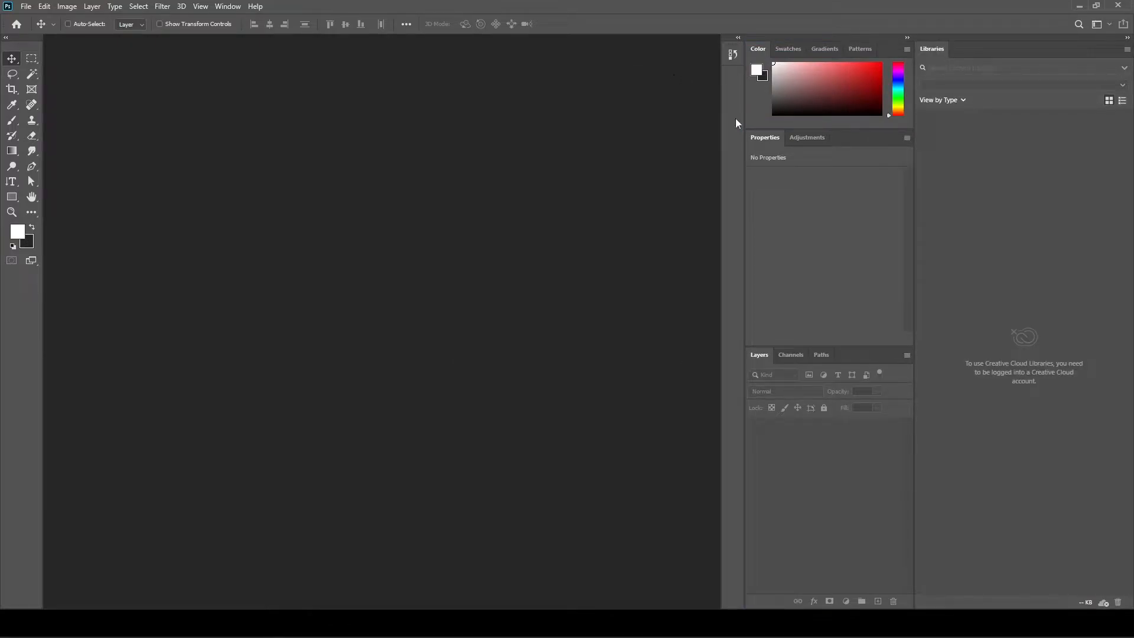
{"action": "left_click_drag", "start_coordinate": [936, 53], "coordinate": [481, 77]}
{"action": "left_click", "coordinate": [675, 62]}
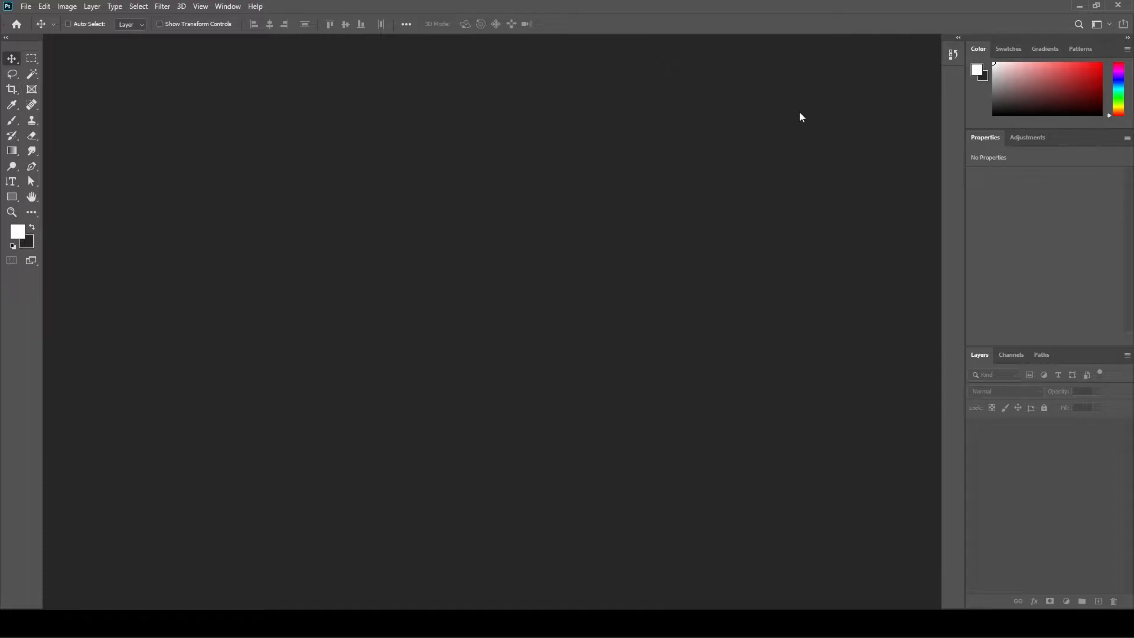
- Collapse the remaining right-side panels to icons only and regroup them
{"action": "left_click", "coordinate": [1127, 39]}
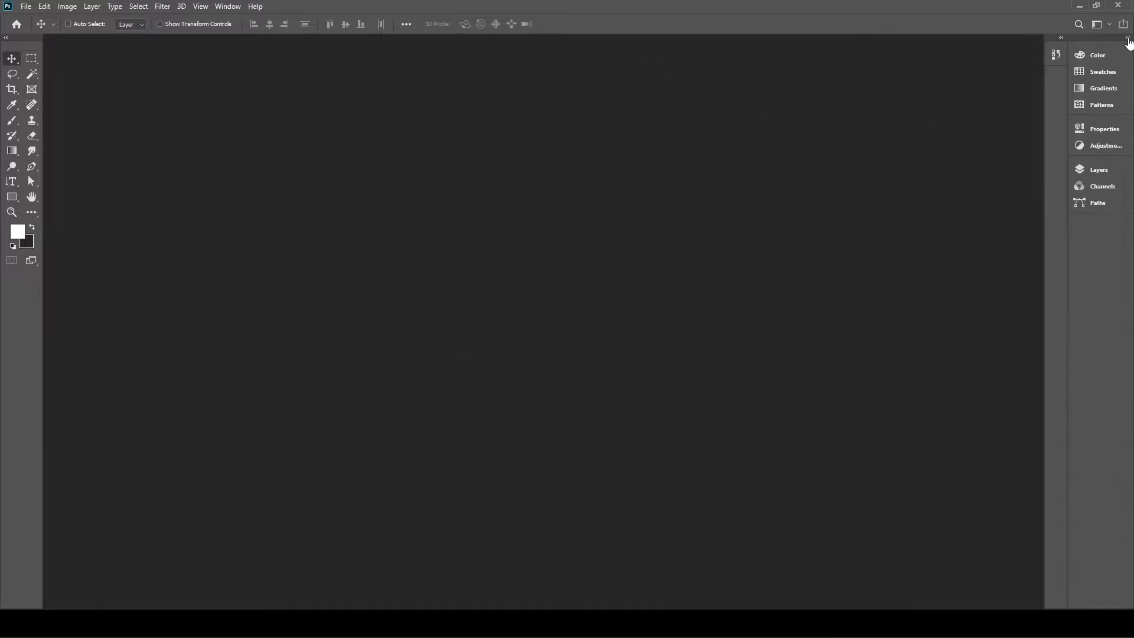
{"action": "left_click_drag", "start_coordinate": [1068, 251], "coordinate": [1106, 247]}
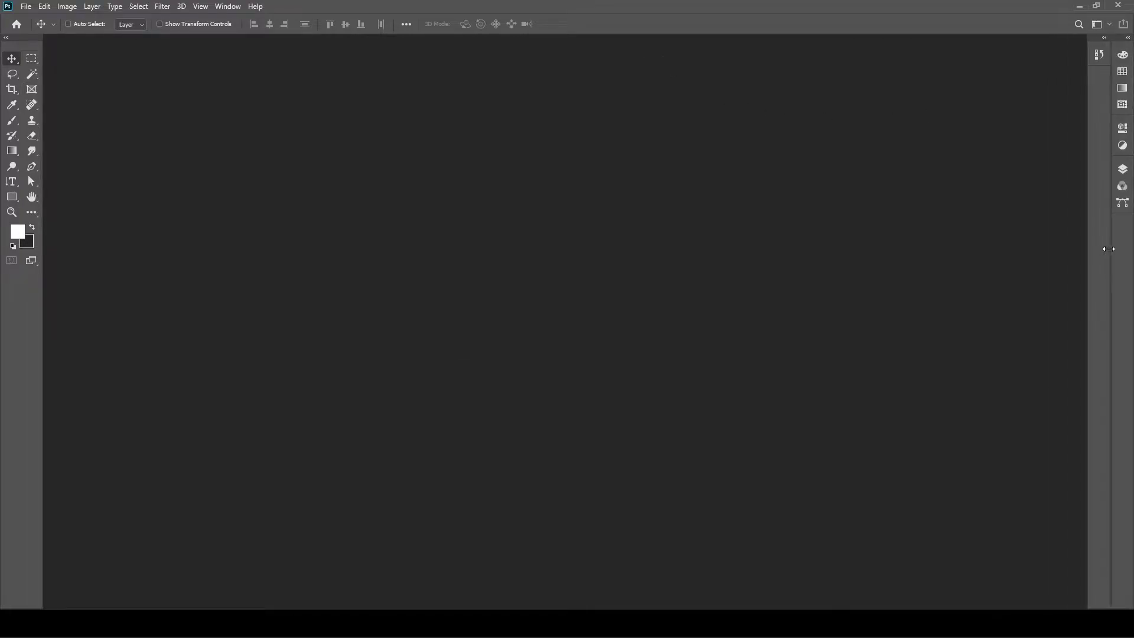
{"action": "left_click_drag", "start_coordinate": [1101, 50], "coordinate": [1122, 232]}
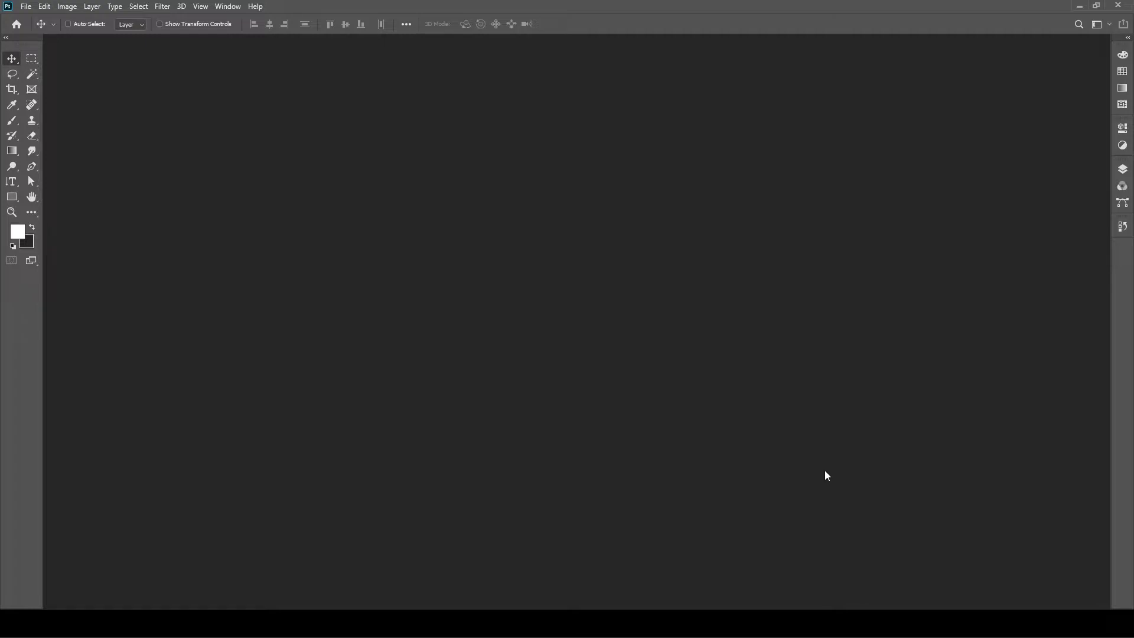
- Create a blank white 1920 × 1080 px, 300 ppi document from the Art & Illustration 1080p preset
{"action": "left_click", "coordinate": [25, 12]}
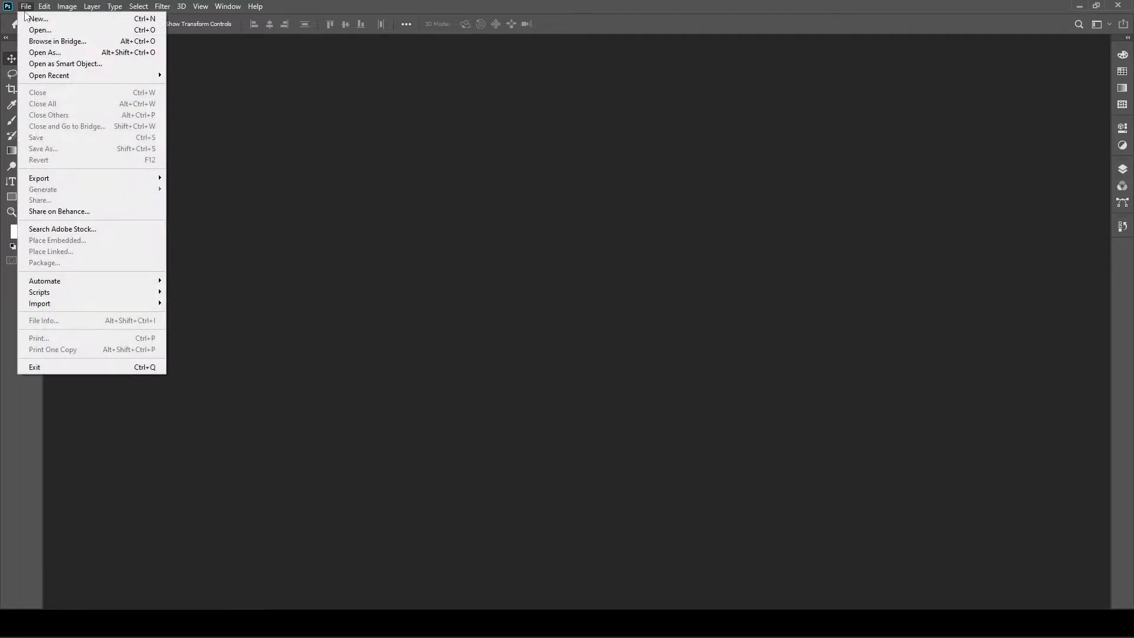
{"action": "left_click", "coordinate": [31, 19]}
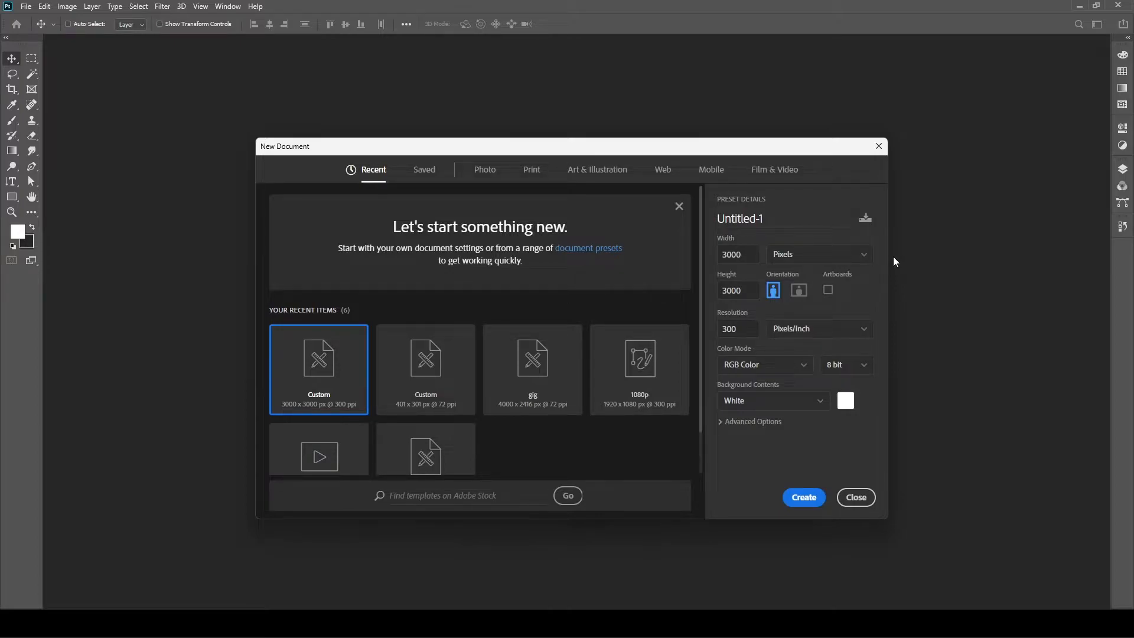
{"action": "left_click", "coordinate": [771, 171]}
{"action": "left_click", "coordinate": [715, 176]}
{"action": "left_click", "coordinate": [669, 176]}
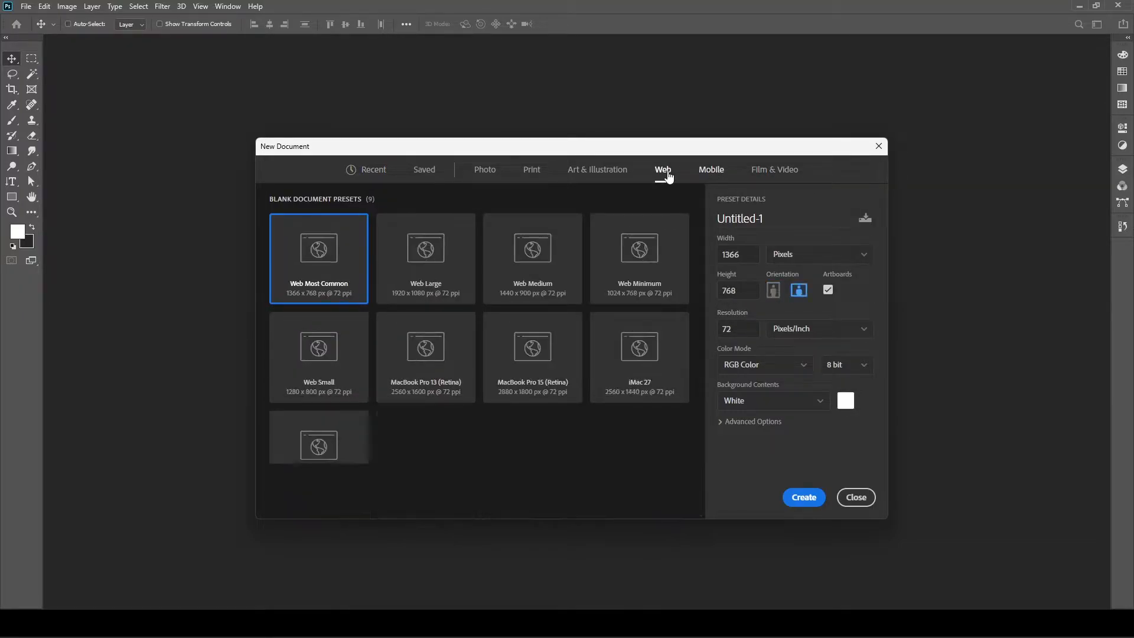
{"action": "left_click", "coordinate": [608, 179]}
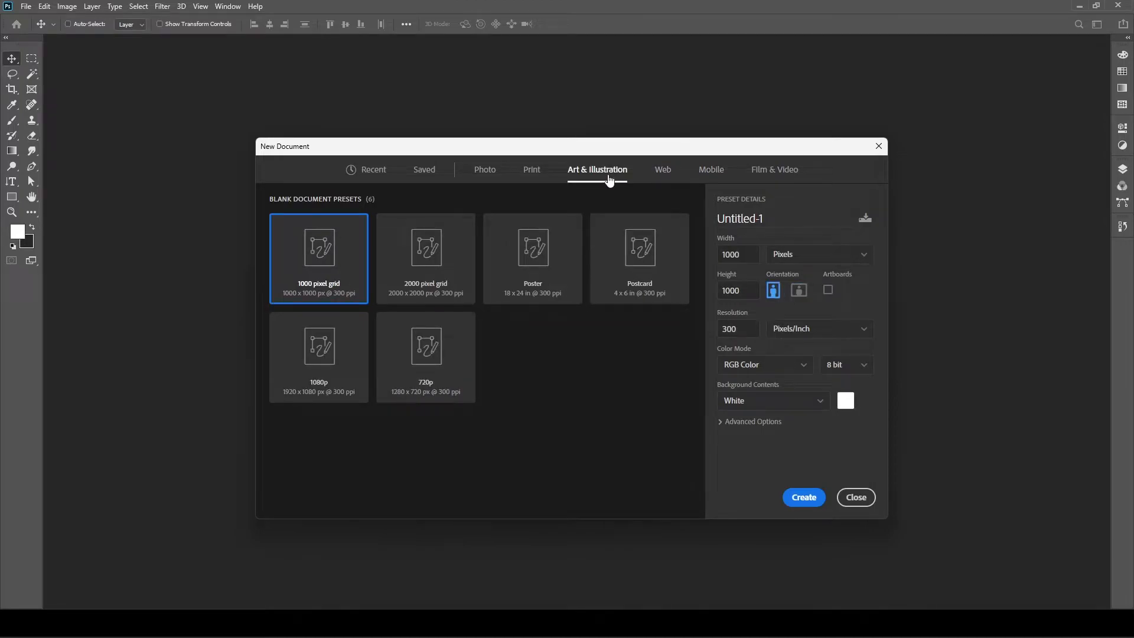
{"action": "left_click", "coordinate": [483, 172]}
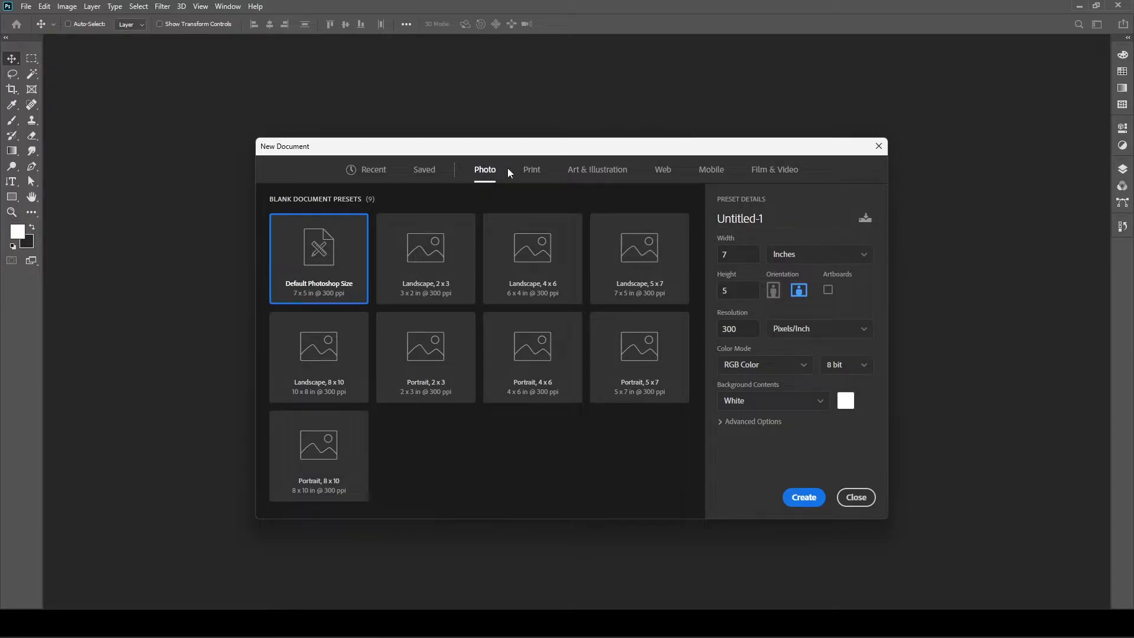
{"action": "left_click", "coordinate": [589, 178]}
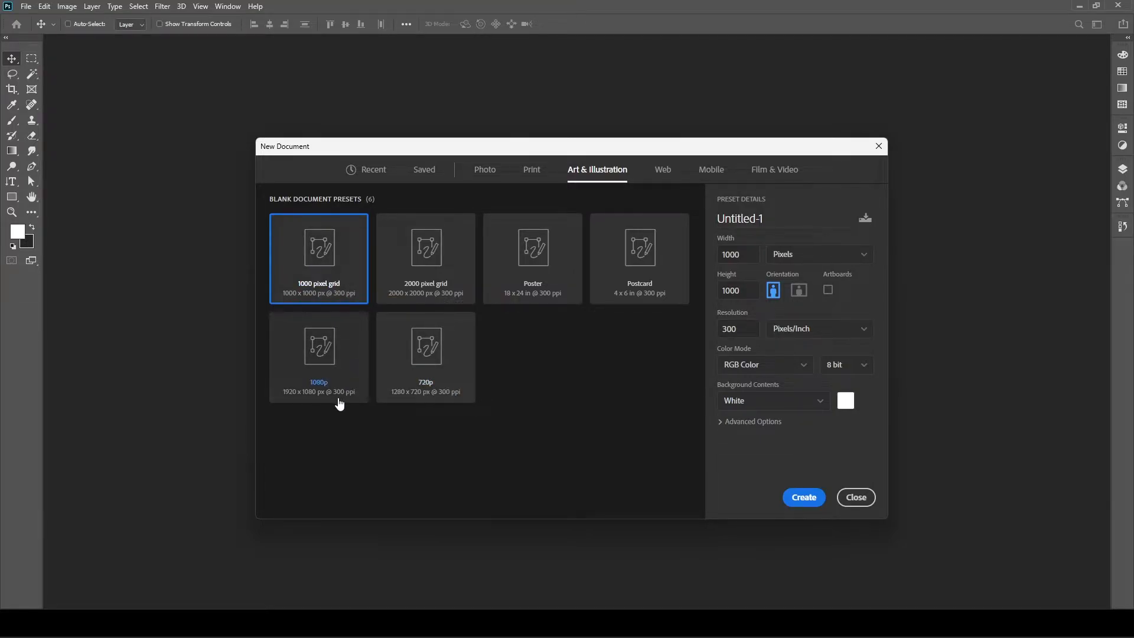
{"action": "left_click", "coordinate": [331, 379]}
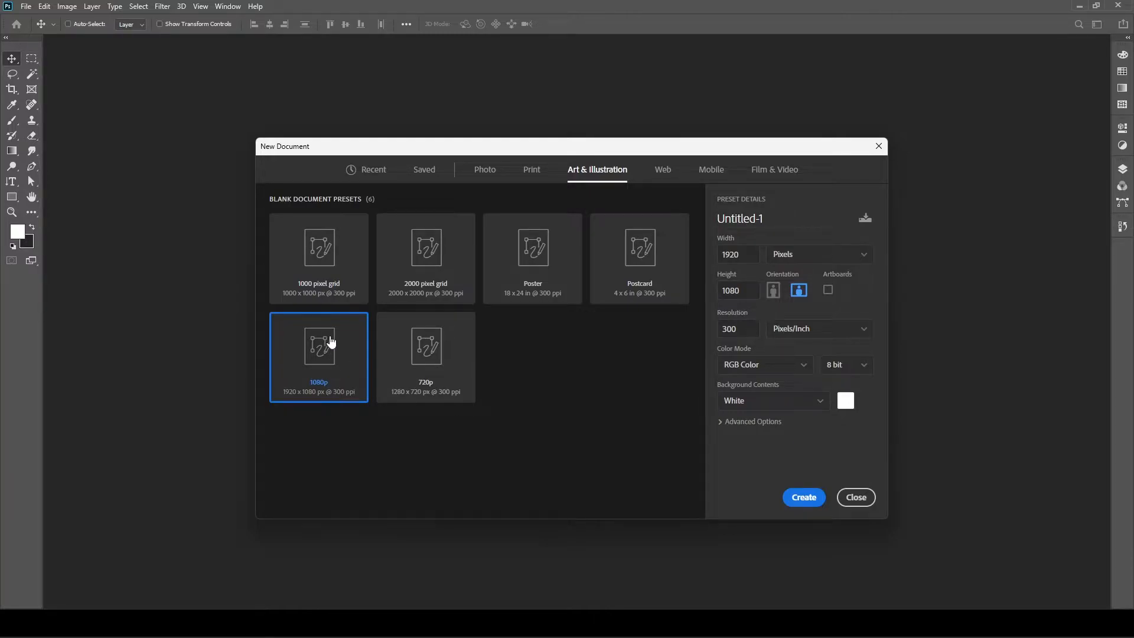
{"action": "left_click", "coordinate": [821, 502]}
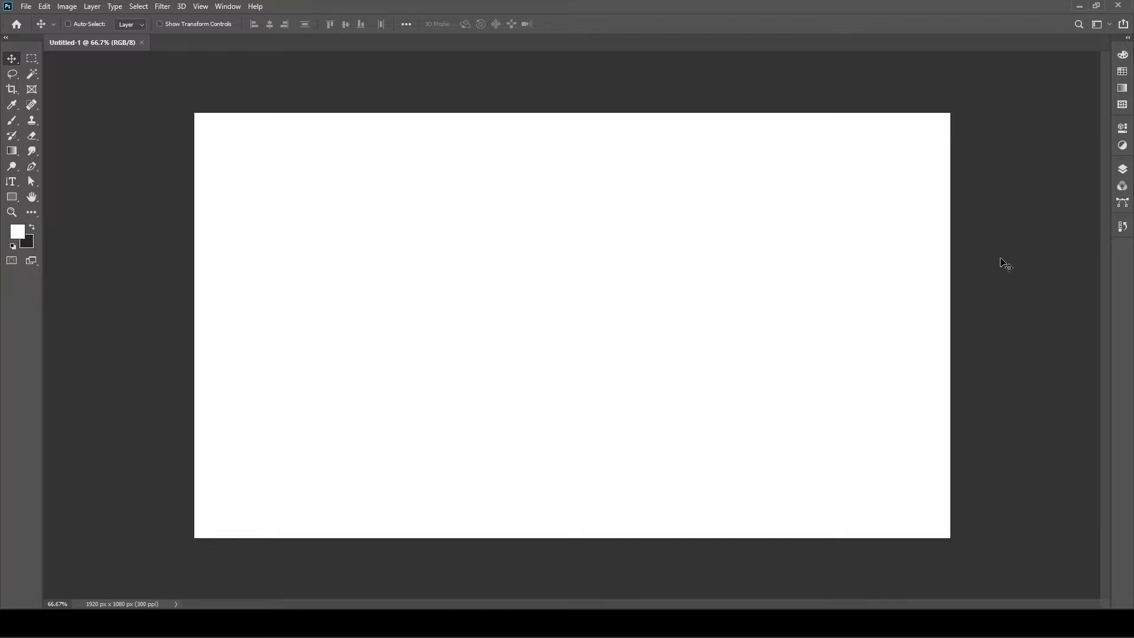
- Float the Layers panel separately, stretch it much taller, then switch to File Explorer
{"action": "left_click", "coordinate": [1123, 170]}
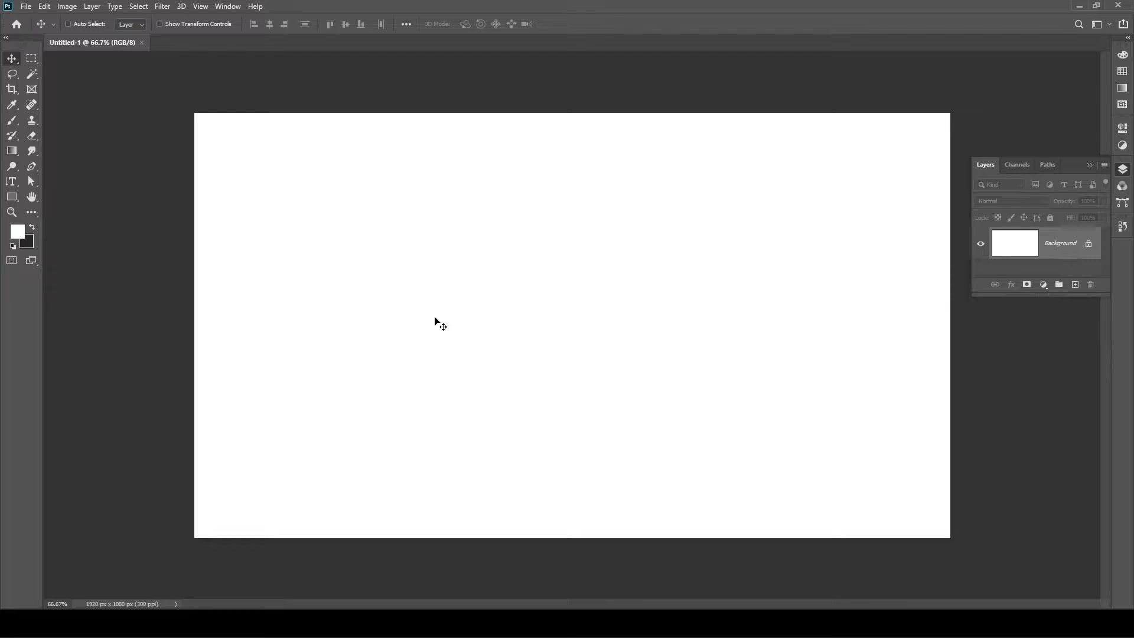
{"action": "left_click_drag", "start_coordinate": [990, 170], "coordinate": [800, 134]}
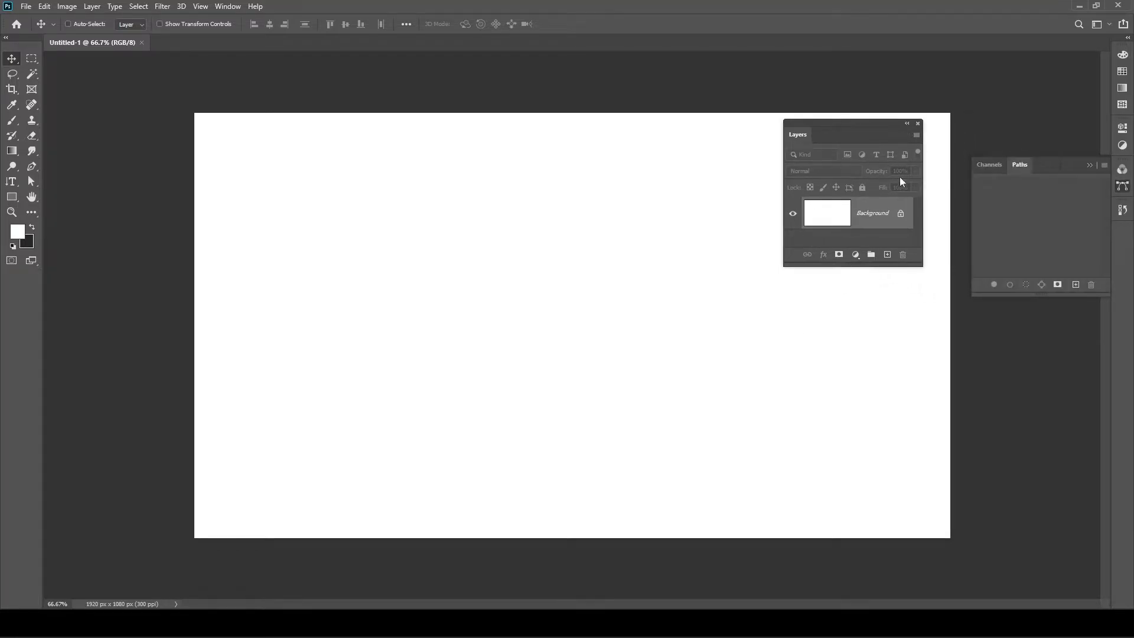
{"action": "left_click", "coordinate": [1121, 189]}
{"action": "left_click_drag", "start_coordinate": [848, 123], "coordinate": [1024, 65]}
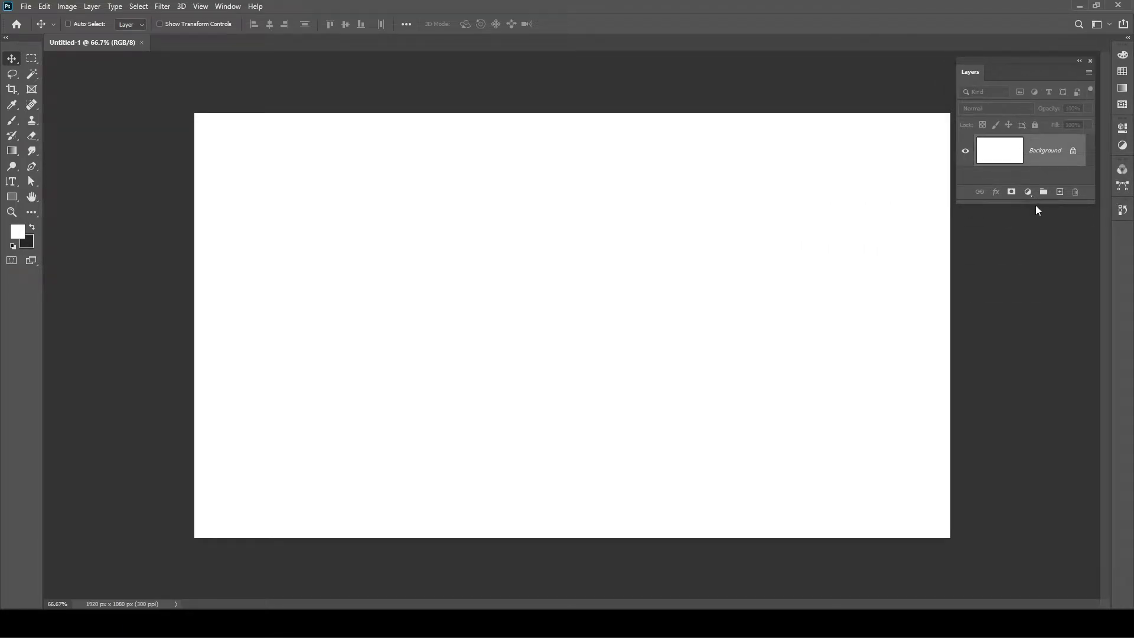
{"action": "left_click_drag", "start_coordinate": [1034, 203], "coordinate": [1041, 486]}
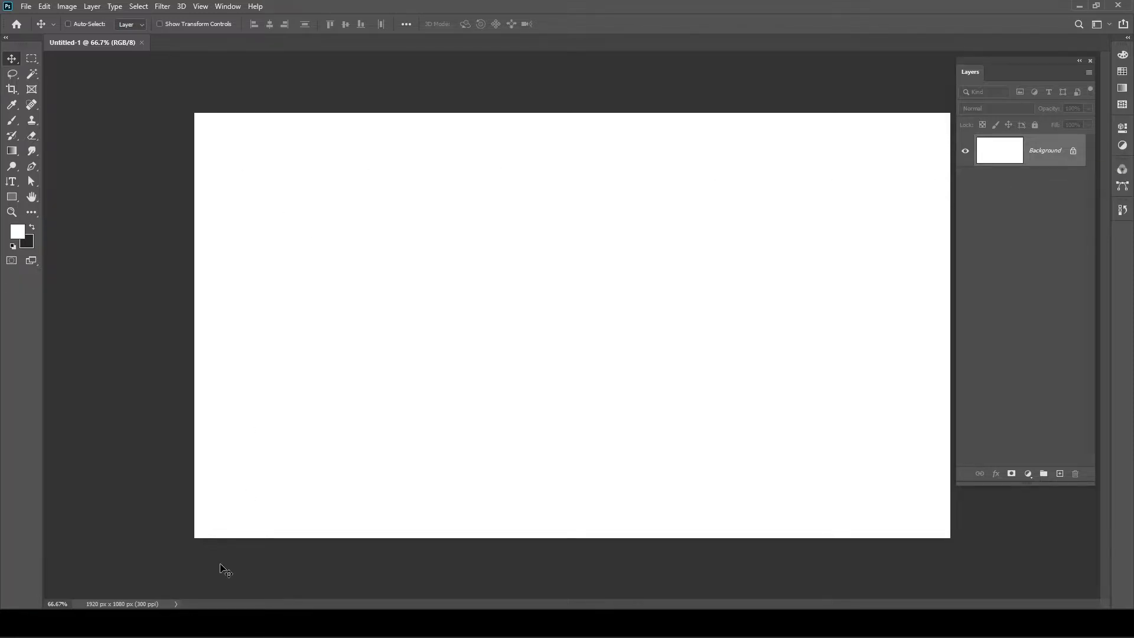
{"action": "left_click", "coordinate": [347, 624]}
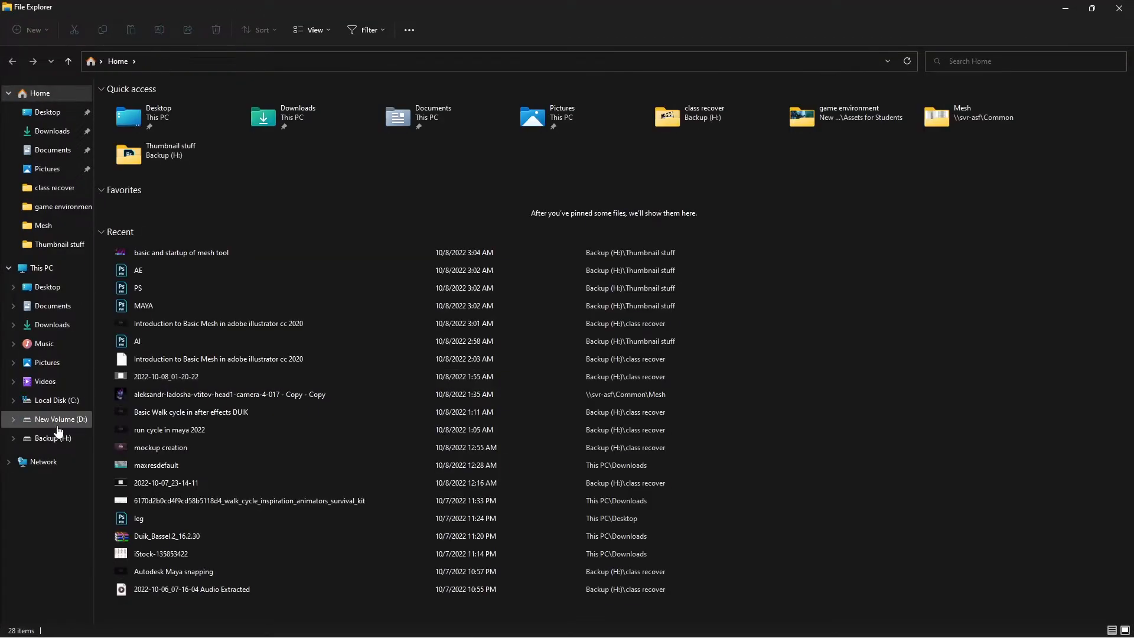
- Open the images folder on New Volume (D:), dismissing the error messages
{"action": "left_click", "coordinate": [57, 422]}
{"action": "left_click", "coordinate": [695, 297]}
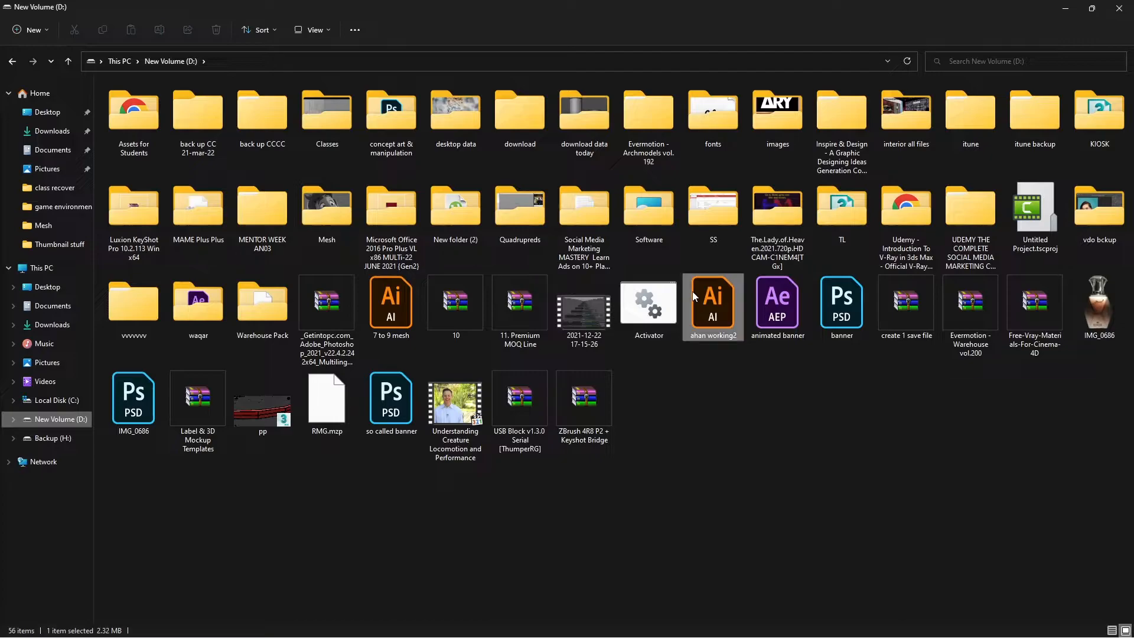
{"action": "key", "text": "i"}
{"action": "key", "text": "i"}
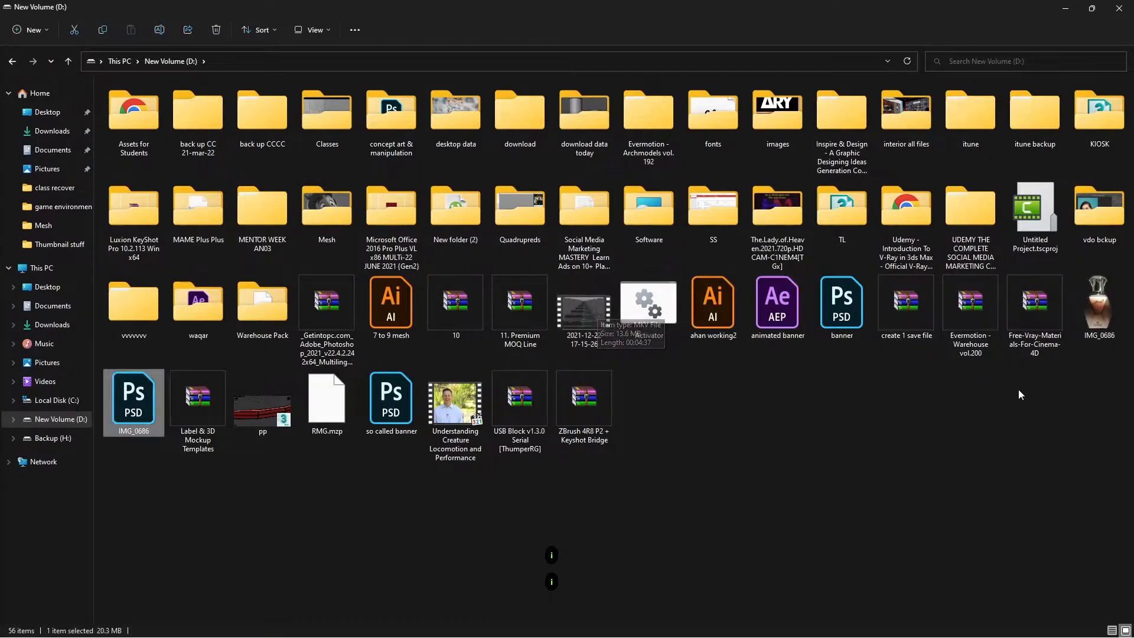
{"action": "key", "text": "i"}
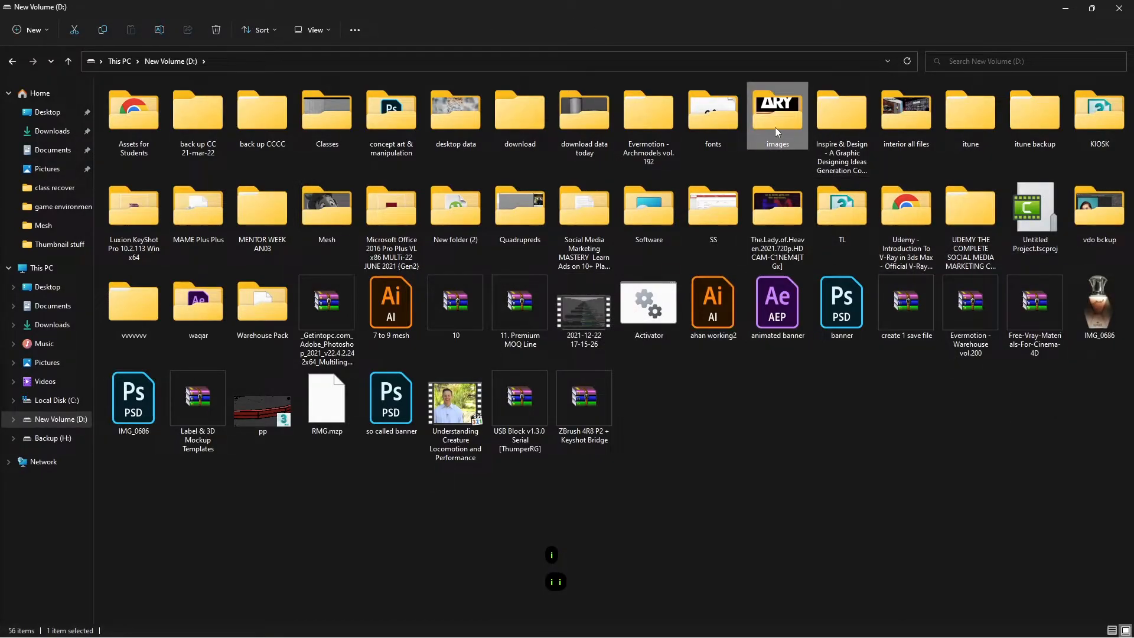
{"action": "double_click", "coordinate": [775, 126]}
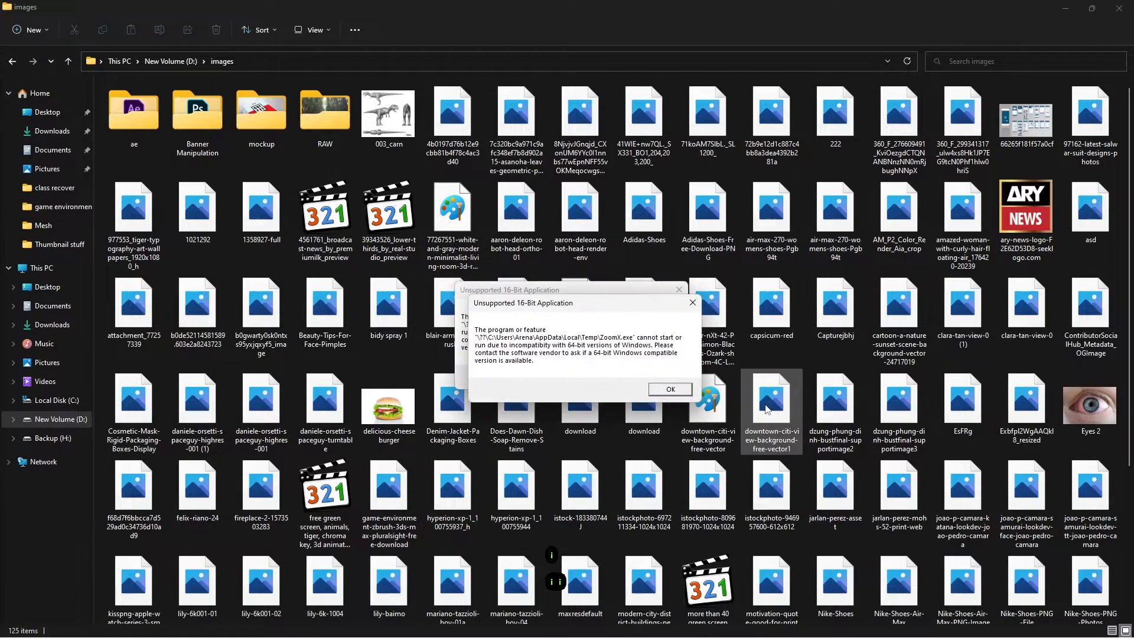
{"action": "left_click", "coordinate": [671, 389]}
{"action": "left_click", "coordinate": [657, 376]}
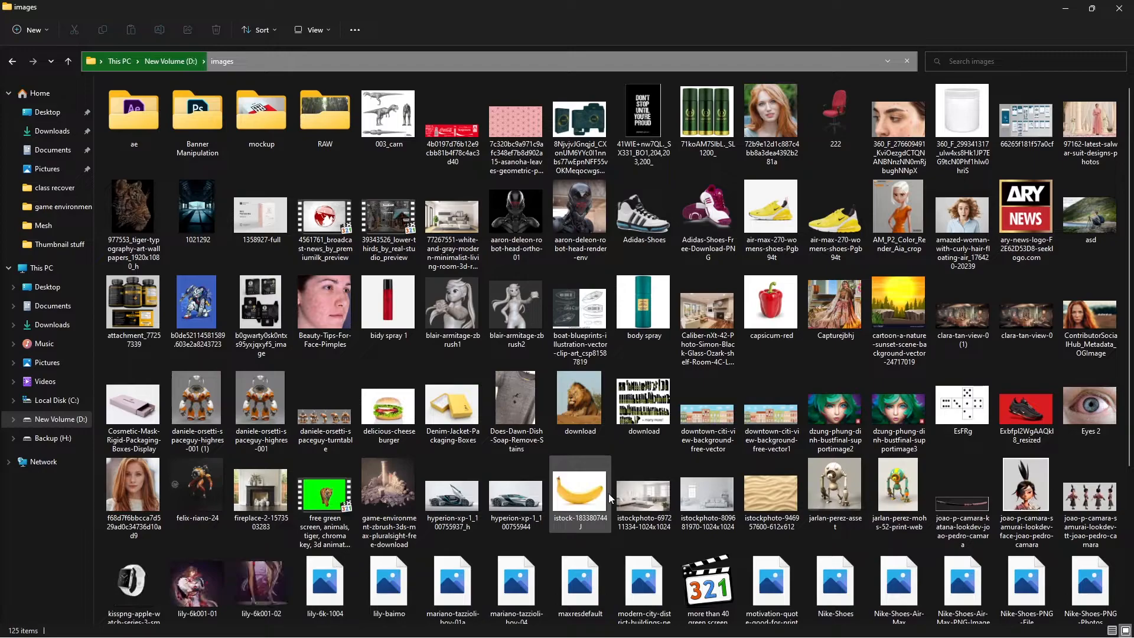
- Drag the Vanishing Point 3 photo into Photoshop to open it
{"action": "scroll", "coordinate": [609, 496], "scroll_direction": "down", "scroll_amount": 3}
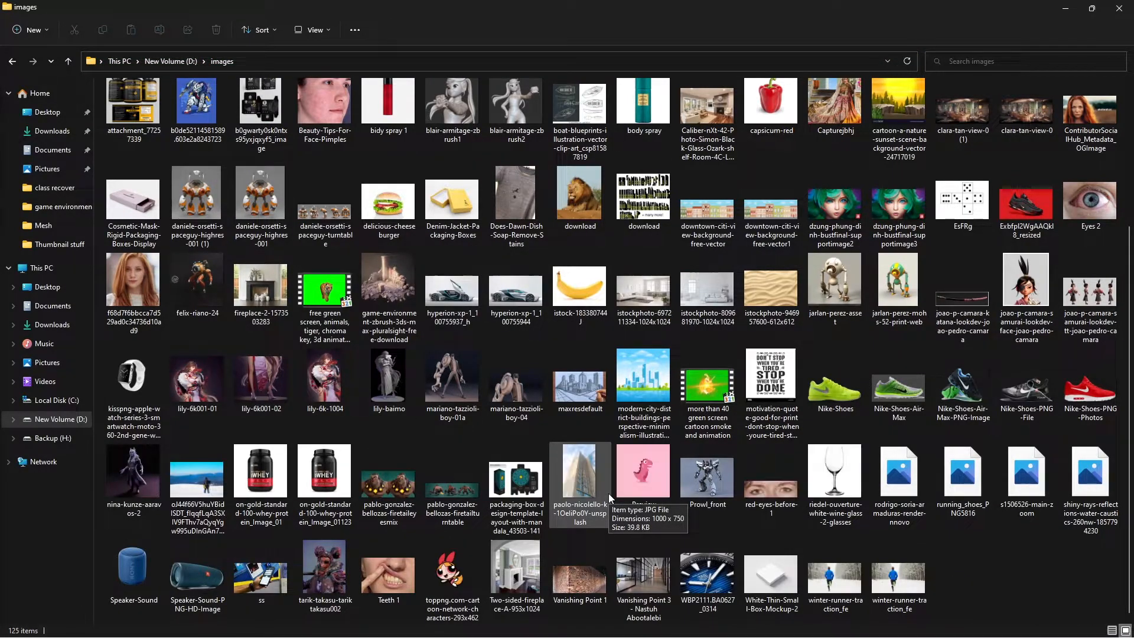
{"action": "left_click_drag", "start_coordinate": [655, 572], "coordinate": [785, 31]}
{"action": "key", "text": "alt+Tab"}
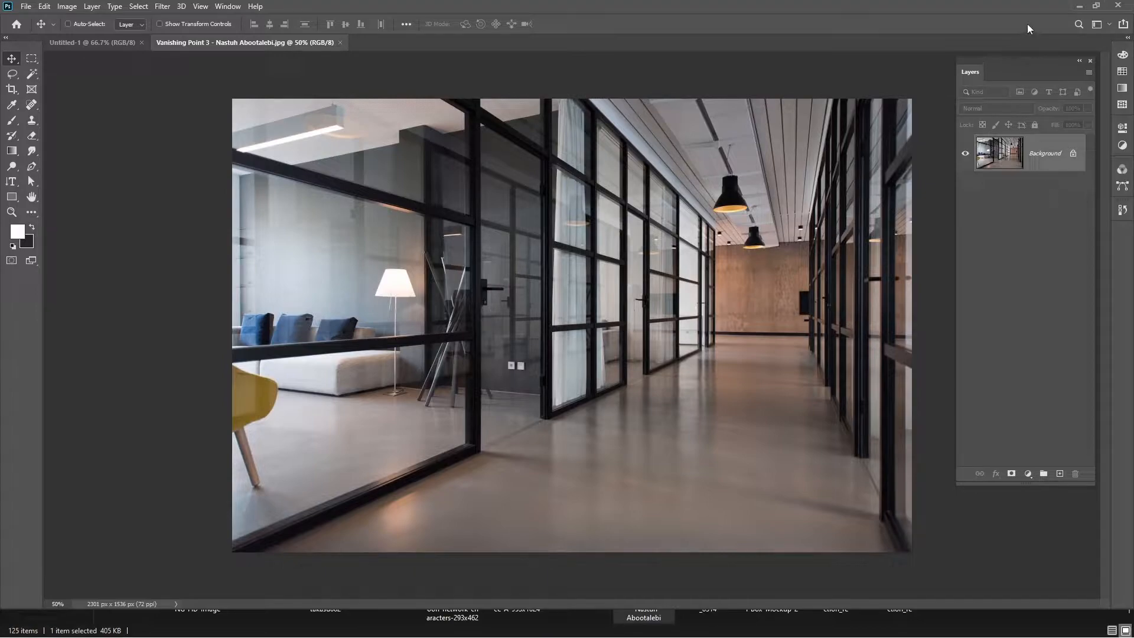
- Maximize Photoshop again and switch back to the blank Untitled-1 document
{"action": "left_click_drag", "start_coordinate": [1055, 6], "coordinate": [1058, 23]}
{"action": "left_click", "coordinate": [1069, 9]}
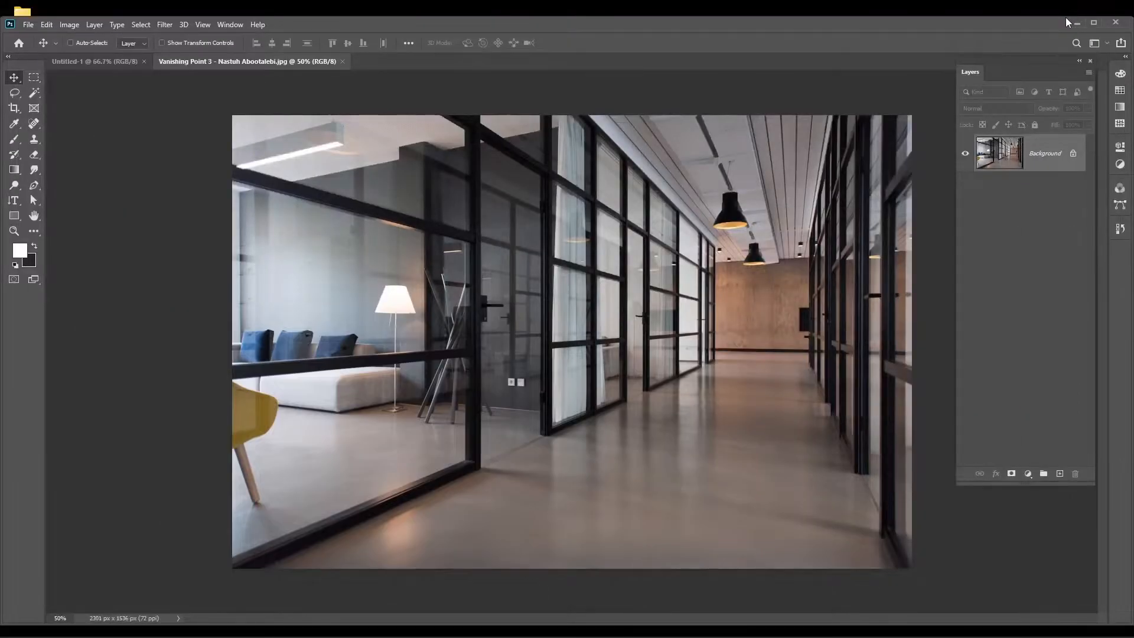
{"action": "left_click", "coordinate": [1094, 23]}
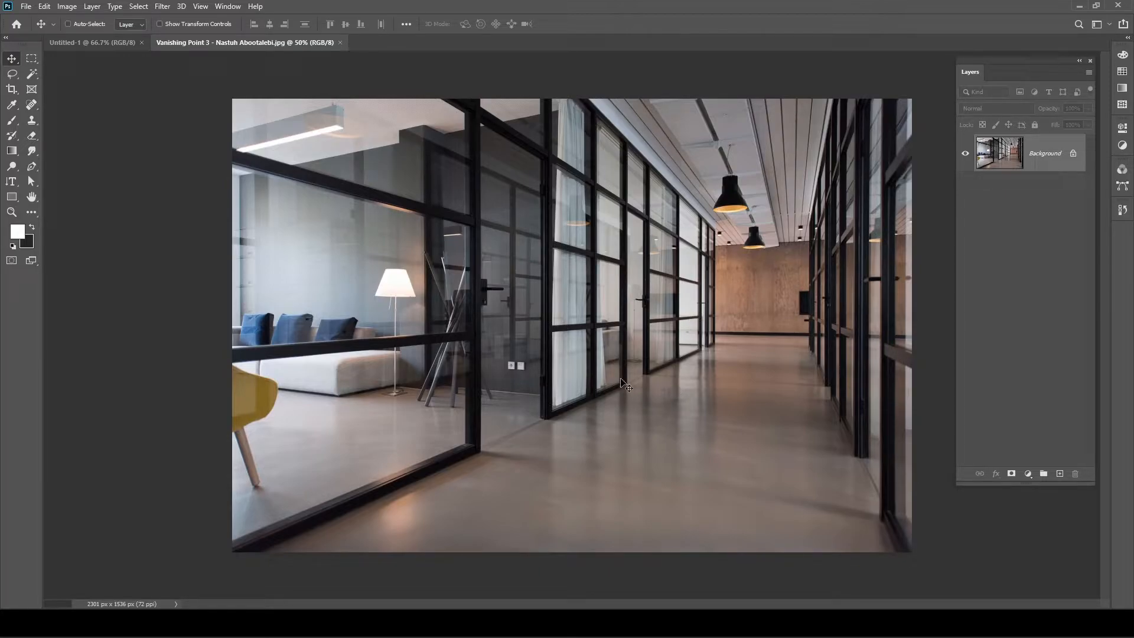
{"action": "left_click", "coordinate": [91, 43]}
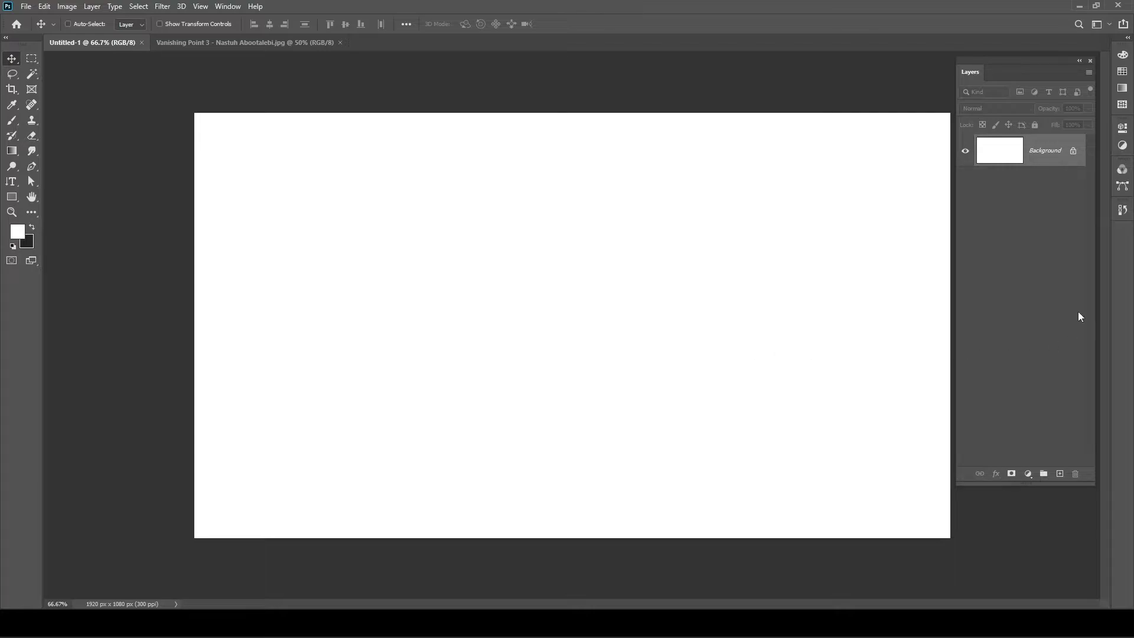
- Close Untitled-1 without saving, leaving only the Vanishing Point 3 photo open
{"action": "left_click", "coordinate": [1073, 151]}
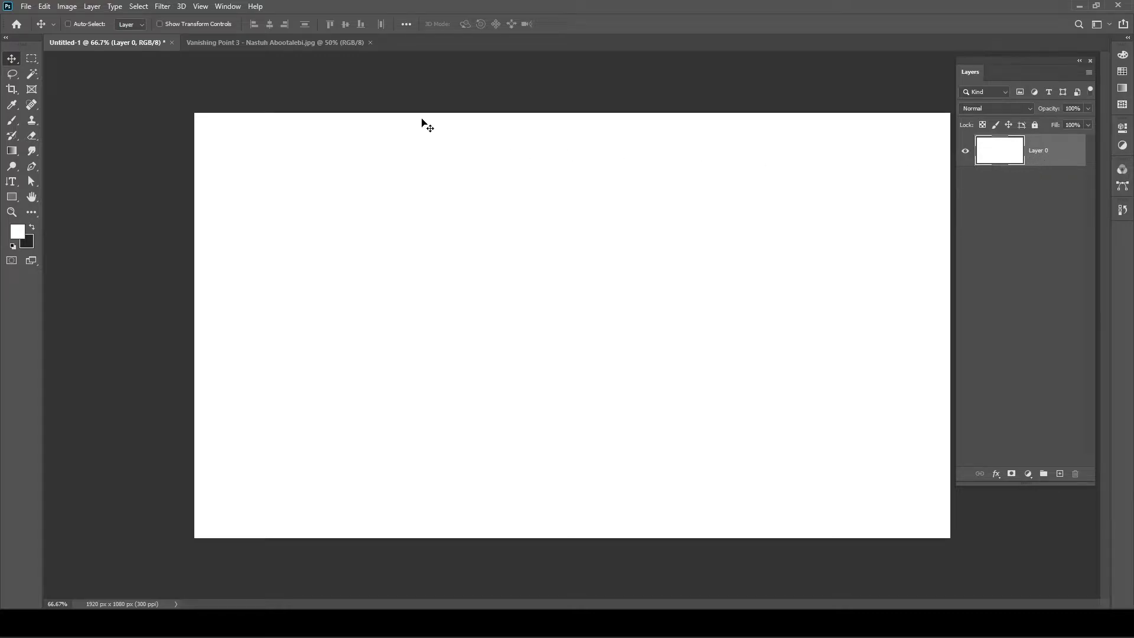
{"action": "left_click", "coordinate": [171, 43]}
{"action": "left_click", "coordinate": [579, 235]}
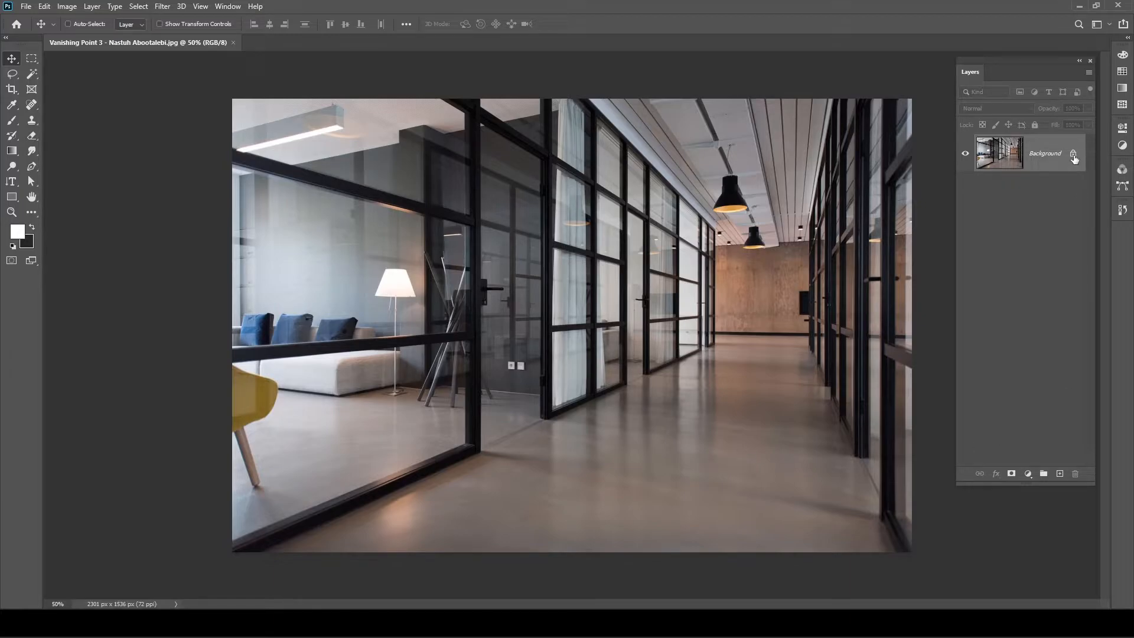
- Unlock the corridor photo's Background layer, converting it to Layer 0
{"action": "left_click", "coordinate": [1074, 156]}
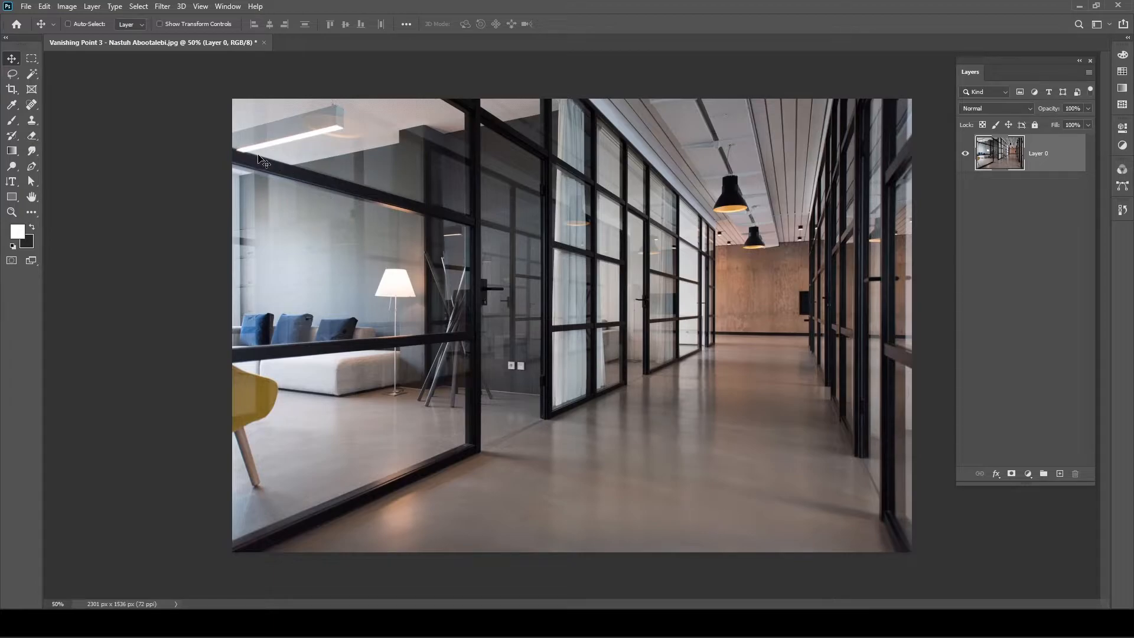
- Add white LOREM IPSUM text at 125.42 pt on the floor and float the Tools panel
{"action": "left_click", "coordinate": [10, 184]}
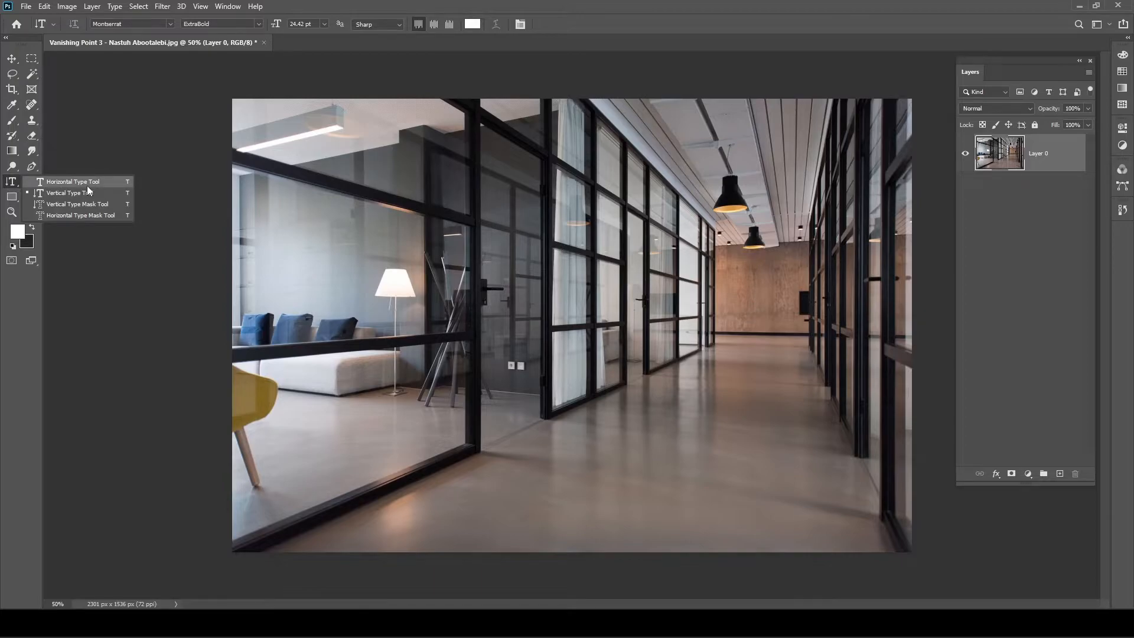
{"action": "left_click", "coordinate": [87, 185]}
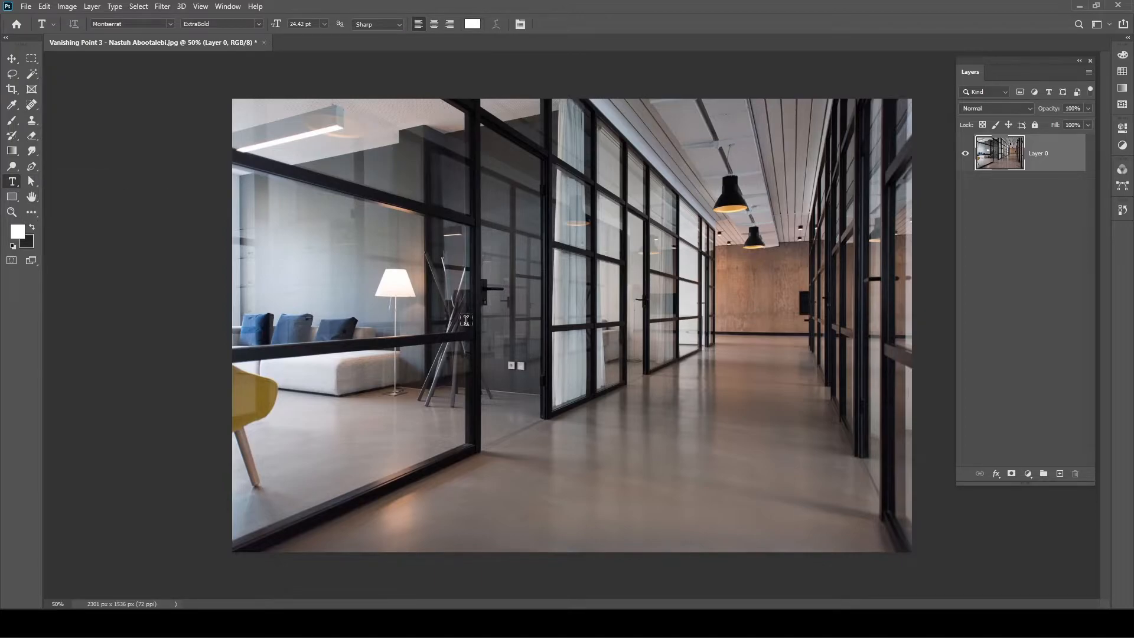
{"action": "left_click", "coordinate": [545, 449]}
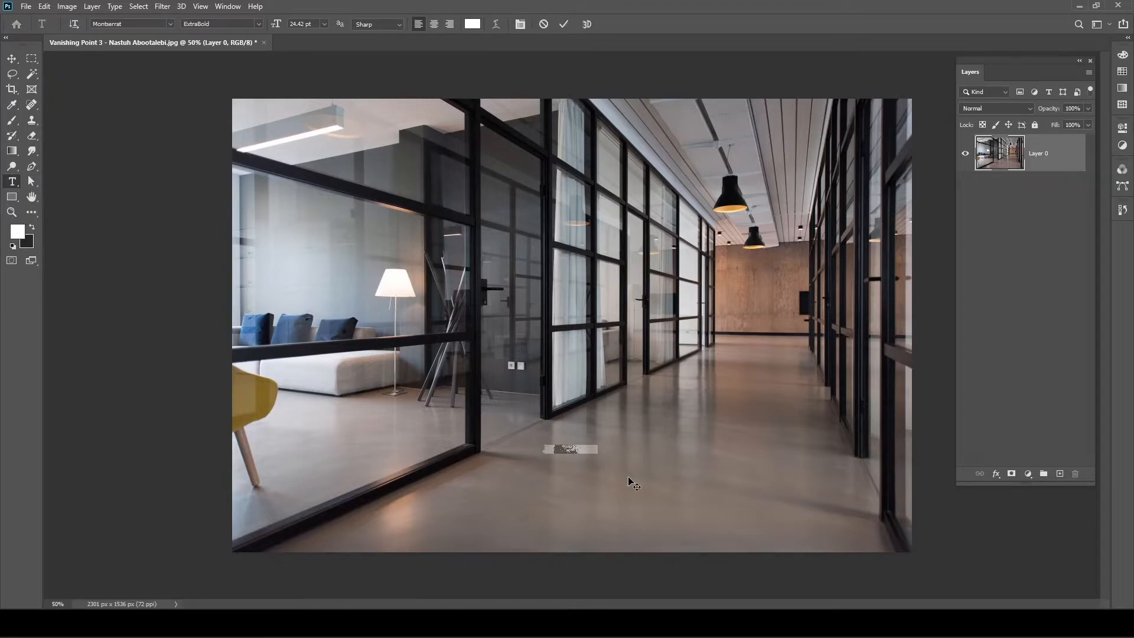
{"action": "left_click", "coordinate": [600, 447]}
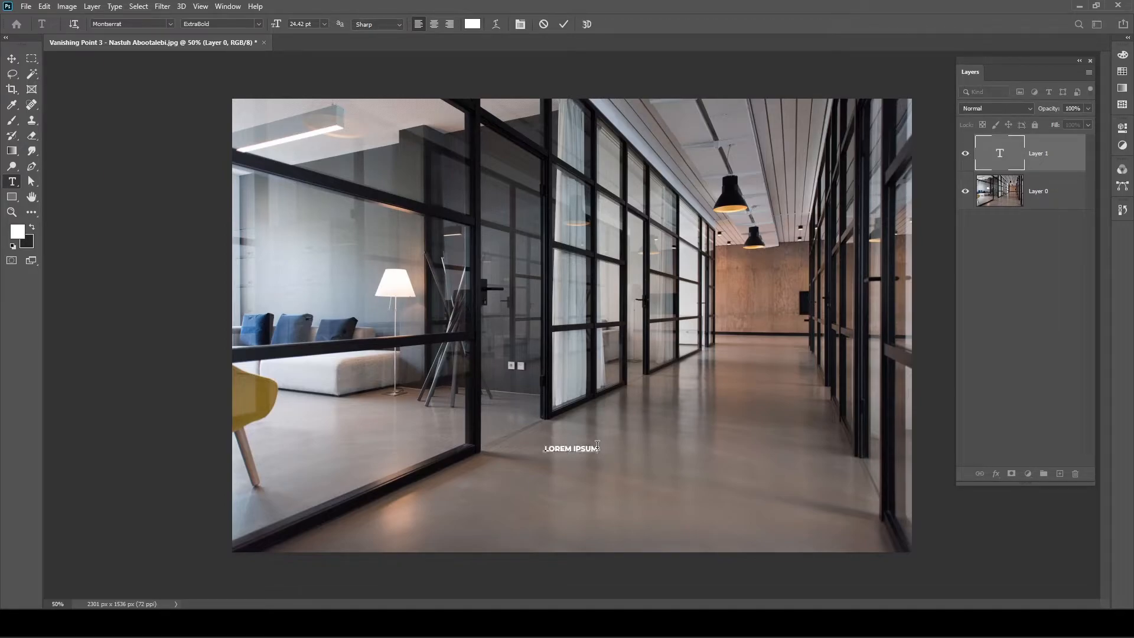
{"action": "triple_click", "coordinate": [574, 448]}
{"action": "left_click_drag", "start_coordinate": [274, 24], "coordinate": [334, 24]}
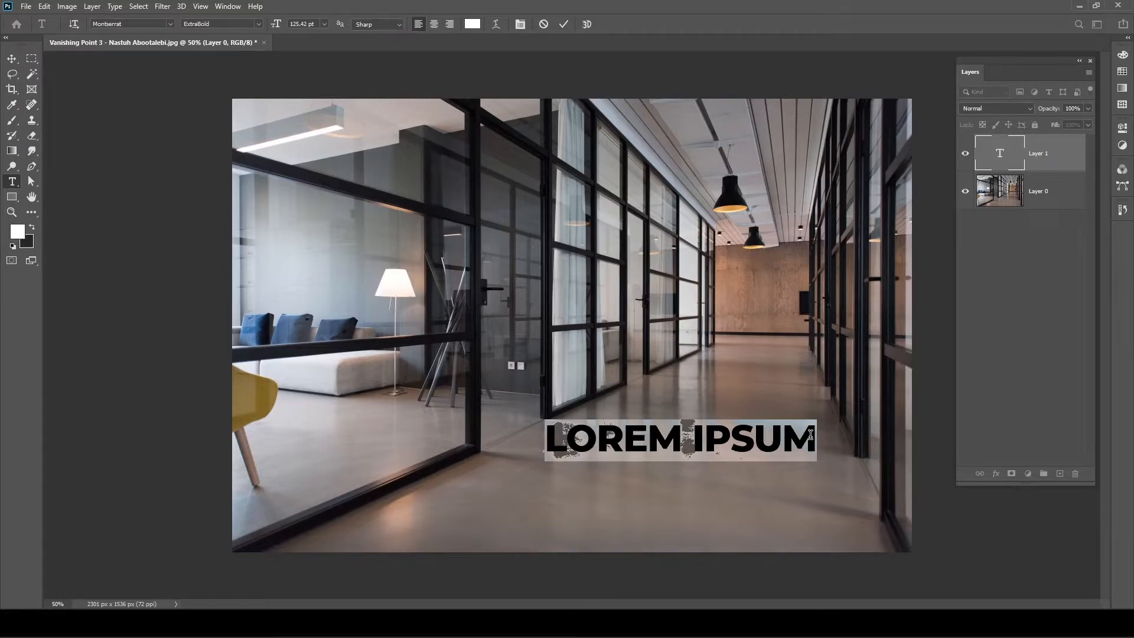
{"action": "left_click", "coordinate": [811, 435]}
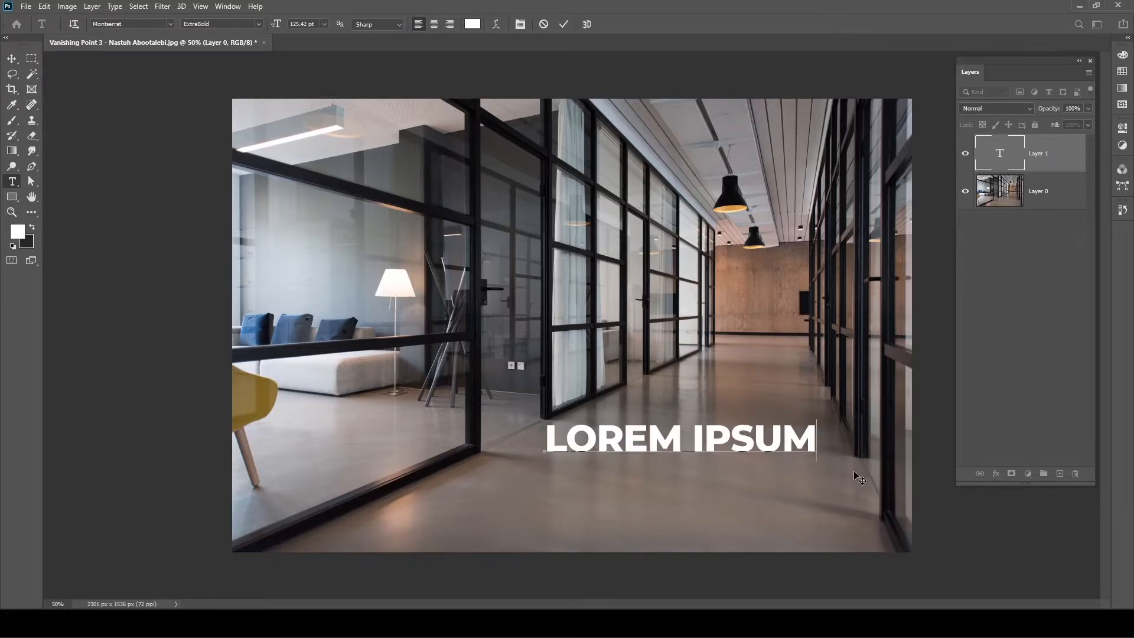
{"action": "left_click", "coordinate": [563, 24]}
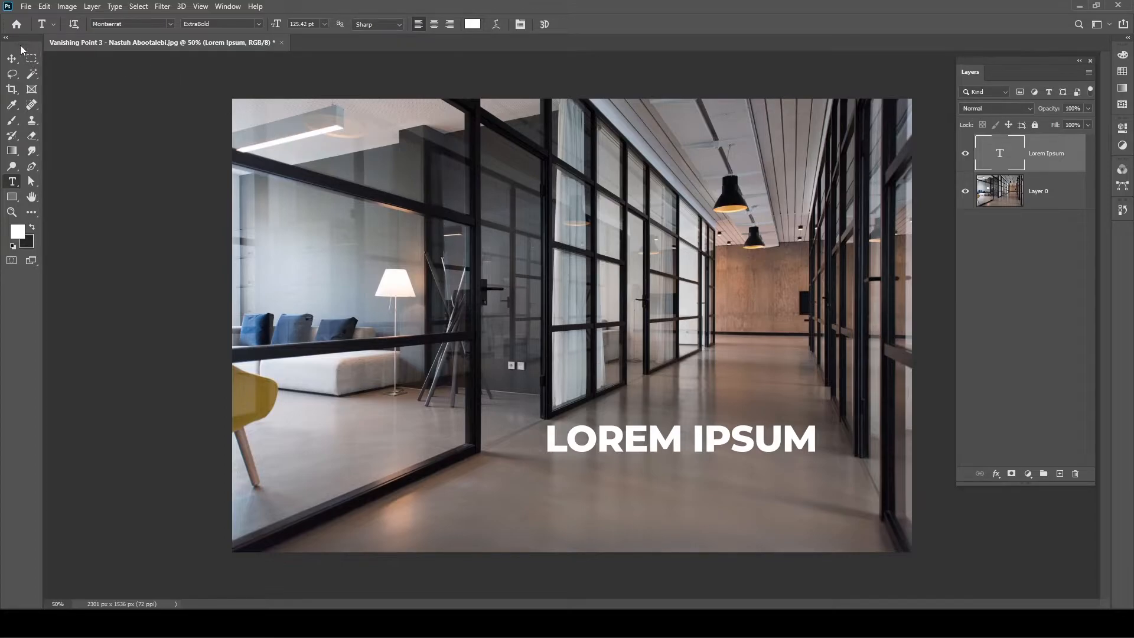
{"action": "left_click_drag", "start_coordinate": [20, 44], "coordinate": [159, 97]}
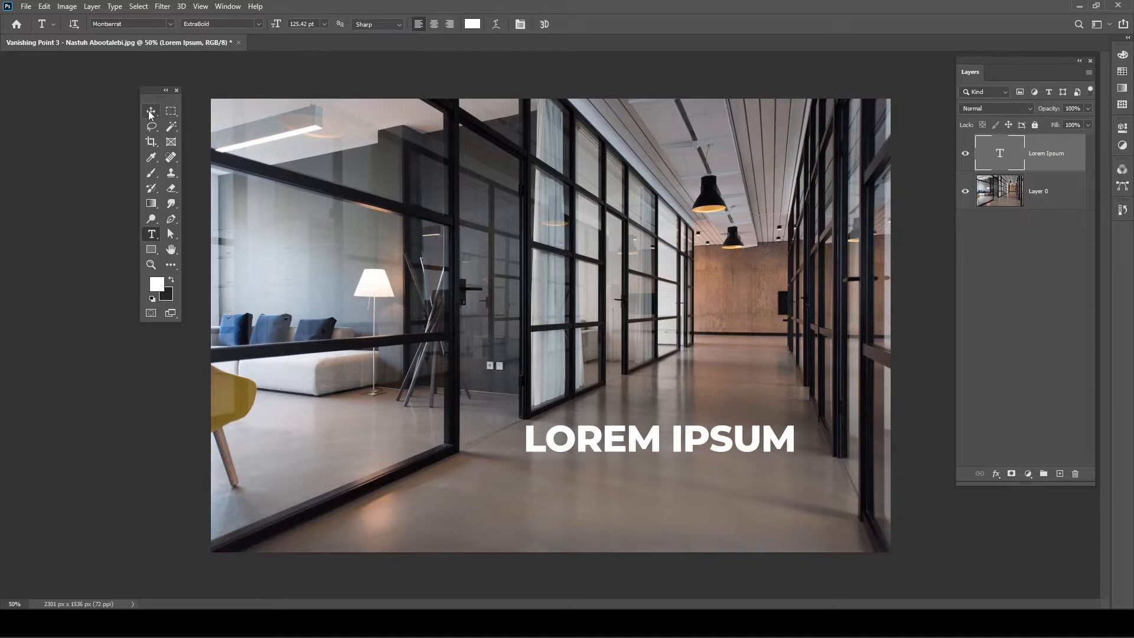
- Nudge the LOREM IPSUM text lower, then move Layer 0 away and back into place
{"action": "left_click", "coordinate": [150, 113]}
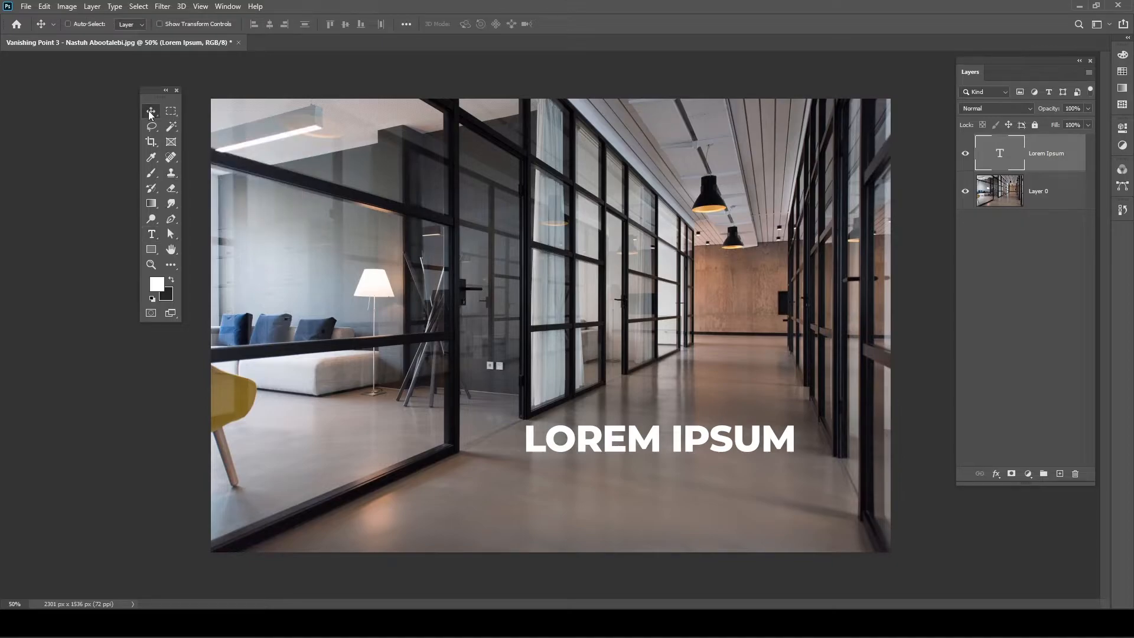
{"action": "mouse_move", "coordinate": [736, 448]}
{"action": "left_mouse_down"}
{"action": "mouse_move", "coordinate": [704, 447]}
{"action": "mouse_move", "coordinate": [724, 381]}
{"action": "mouse_move", "coordinate": [736, 472]}
{"action": "mouse_move", "coordinate": [729, 454]}
{"action": "mouse_move", "coordinate": [747, 461]}
{"action": "left_mouse_up"}
{"action": "left_click", "coordinate": [1043, 204]}
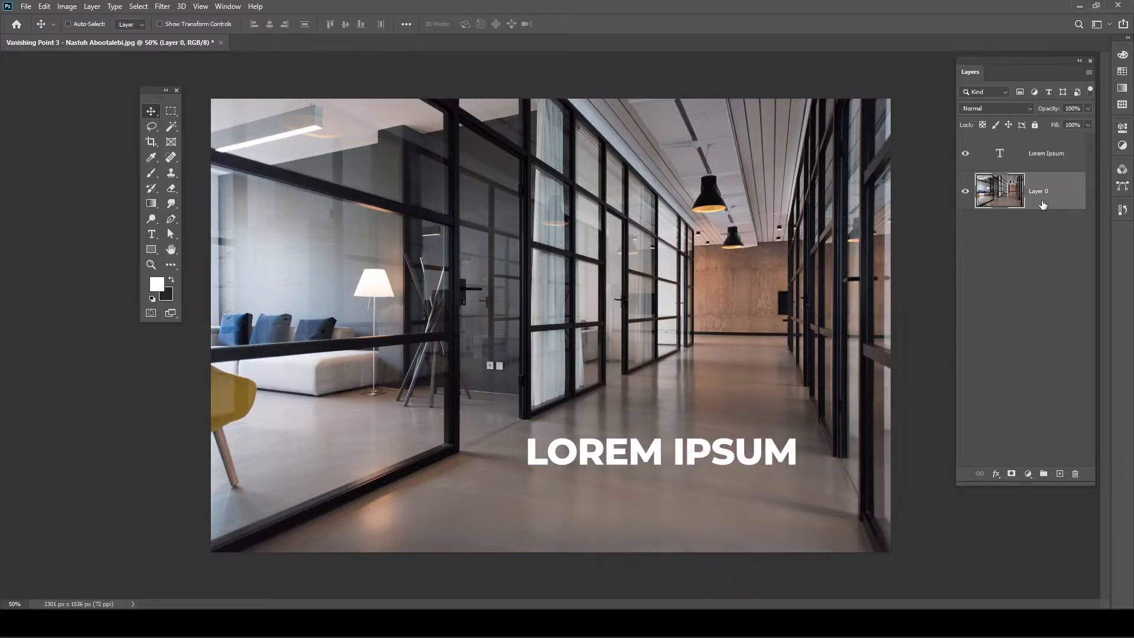
{"action": "left_click_drag", "start_coordinate": [780, 351], "coordinate": [505, 490]}
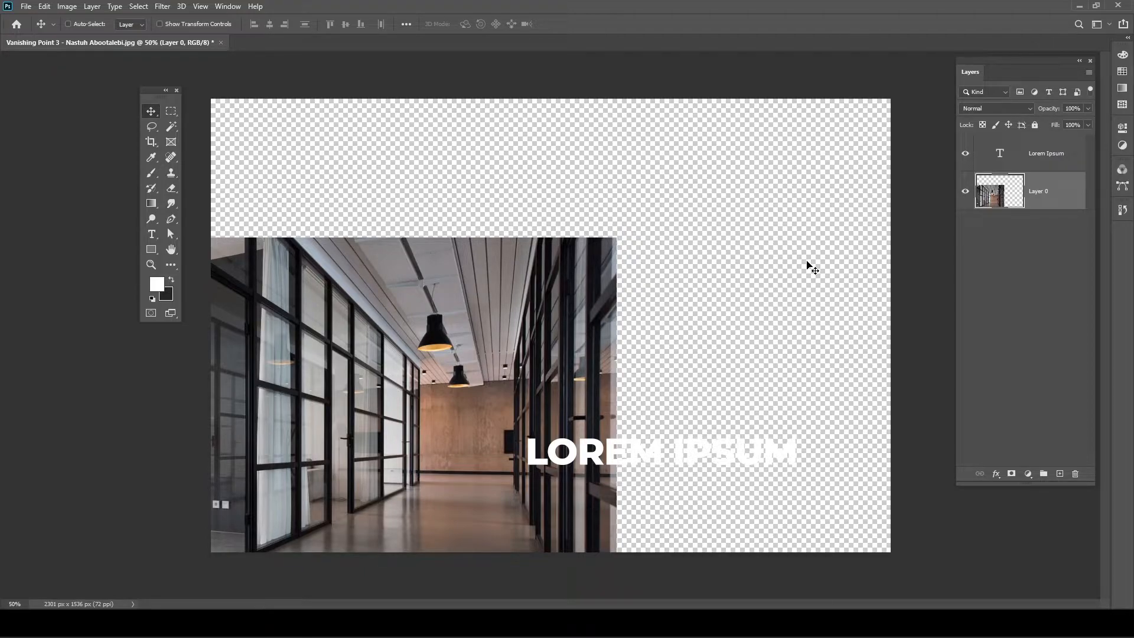
{"action": "left_click_drag", "start_coordinate": [478, 362], "coordinate": [752, 221]}
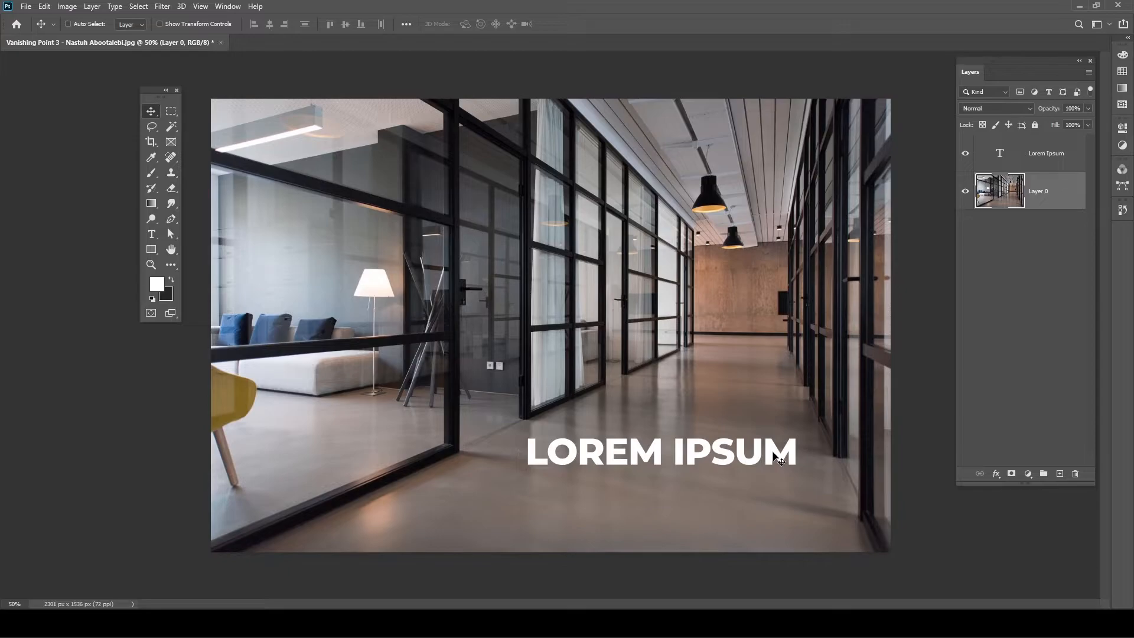
{"action": "left_click", "coordinate": [1065, 169]}
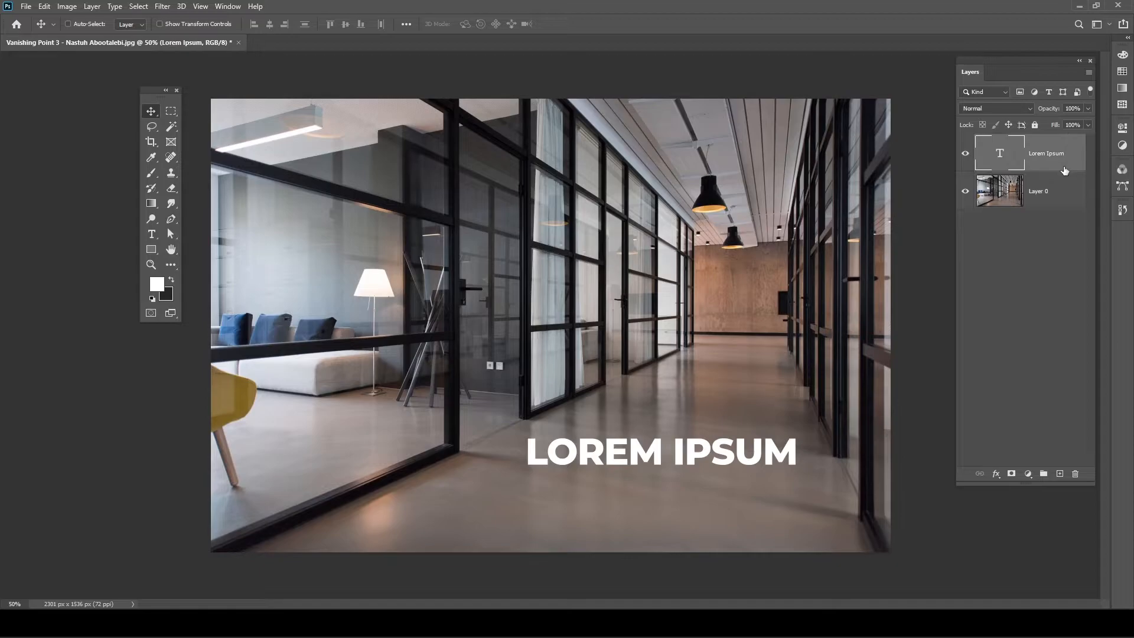
- Delete the Lorem Ipsum text layer, leaving only Layer 0
{"action": "key", "text": "Delete"}
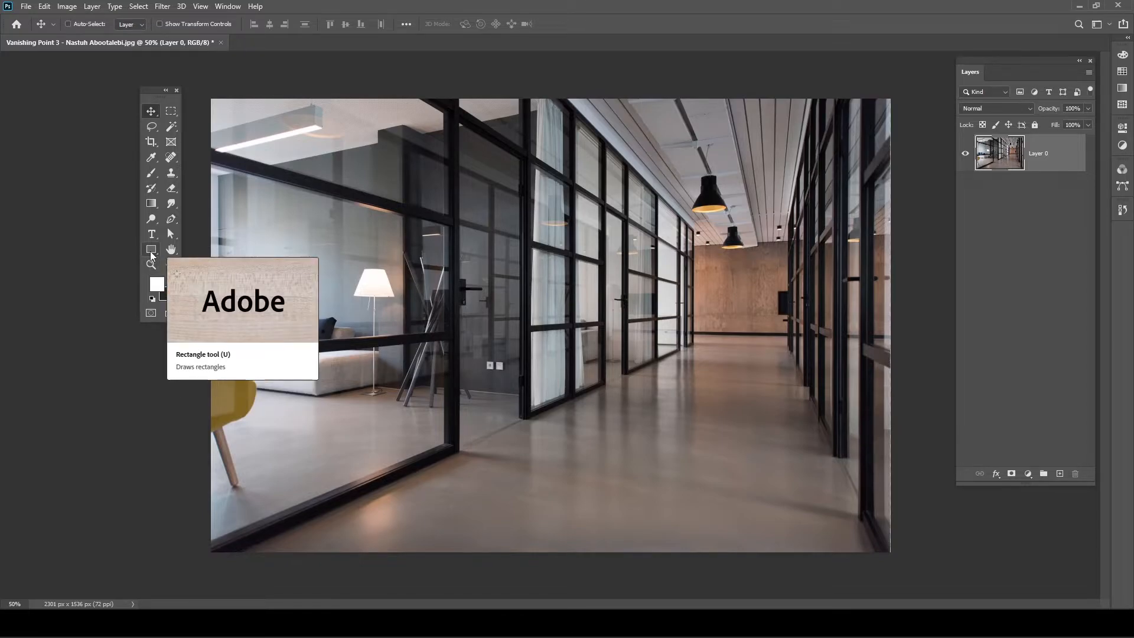
- Draw a white 895 × 1428 px rectangle over the left glass partition
{"action": "left_click", "coordinate": [151, 251]}
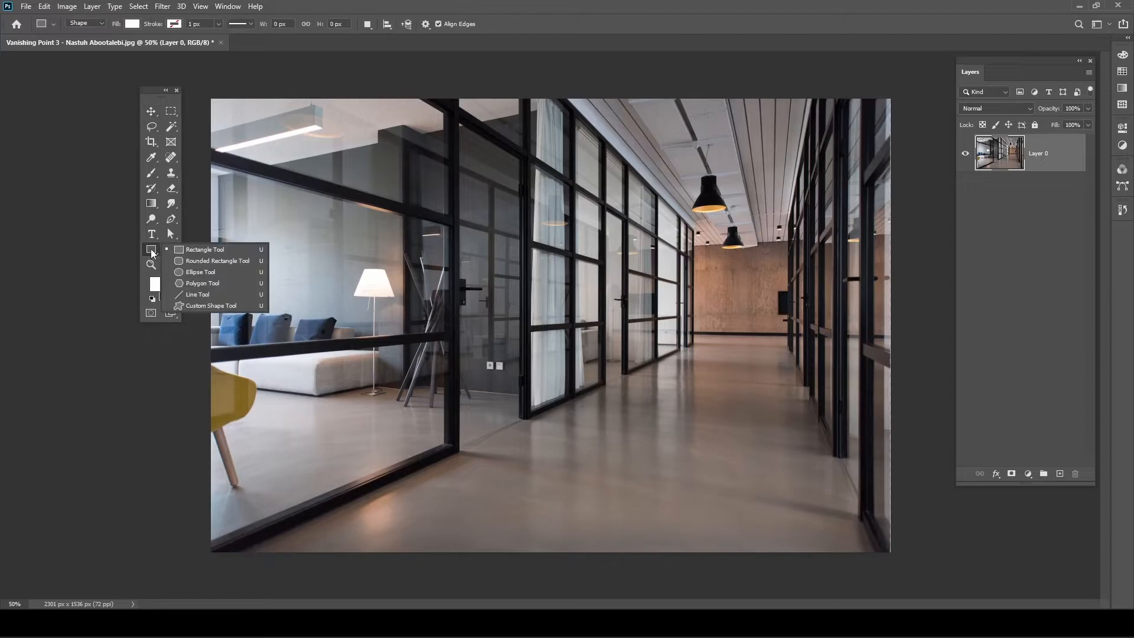
{"action": "left_click", "coordinate": [217, 250]}
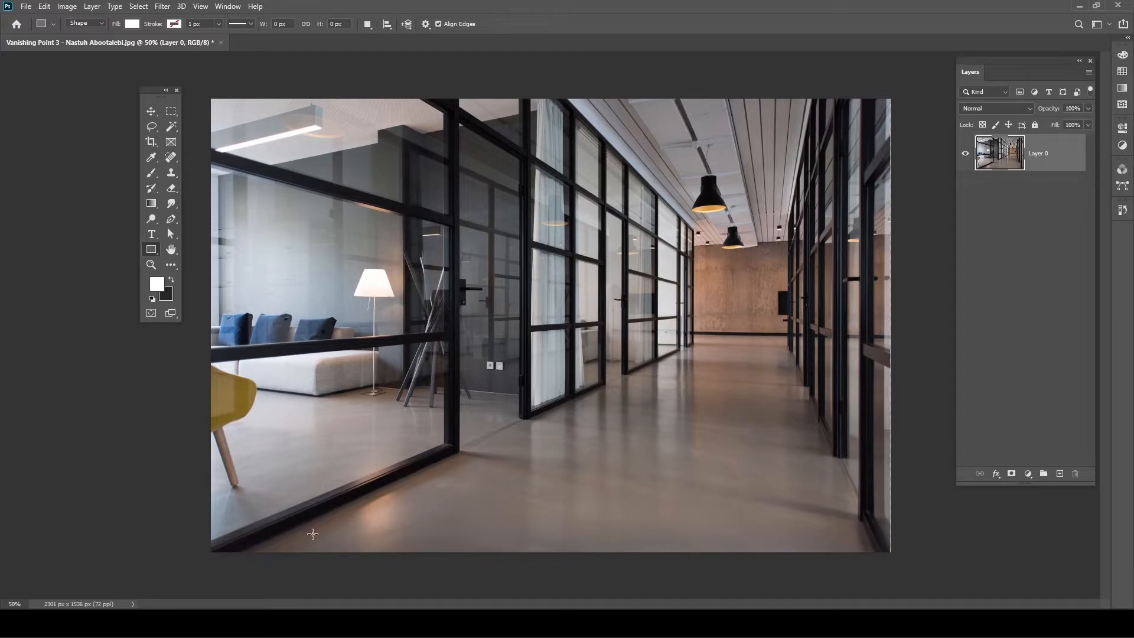
{"action": "left_click_drag", "start_coordinate": [312, 534], "coordinate": [576, 112]}
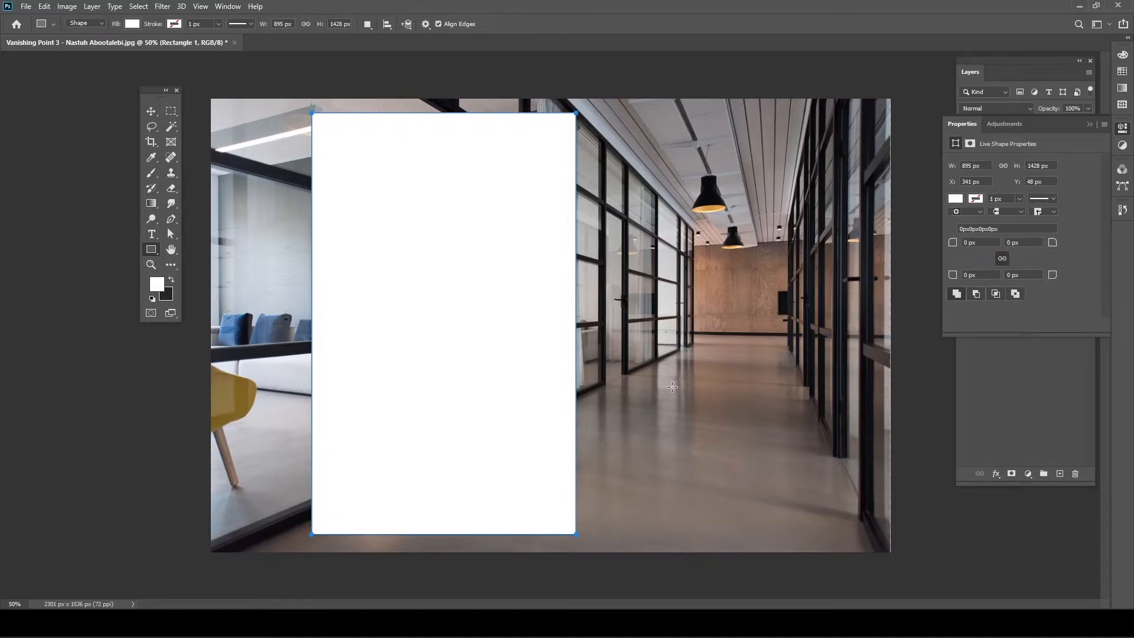
- After trying several fill colours, give the rectangle a light blue fill
{"action": "left_click", "coordinate": [152, 111]}
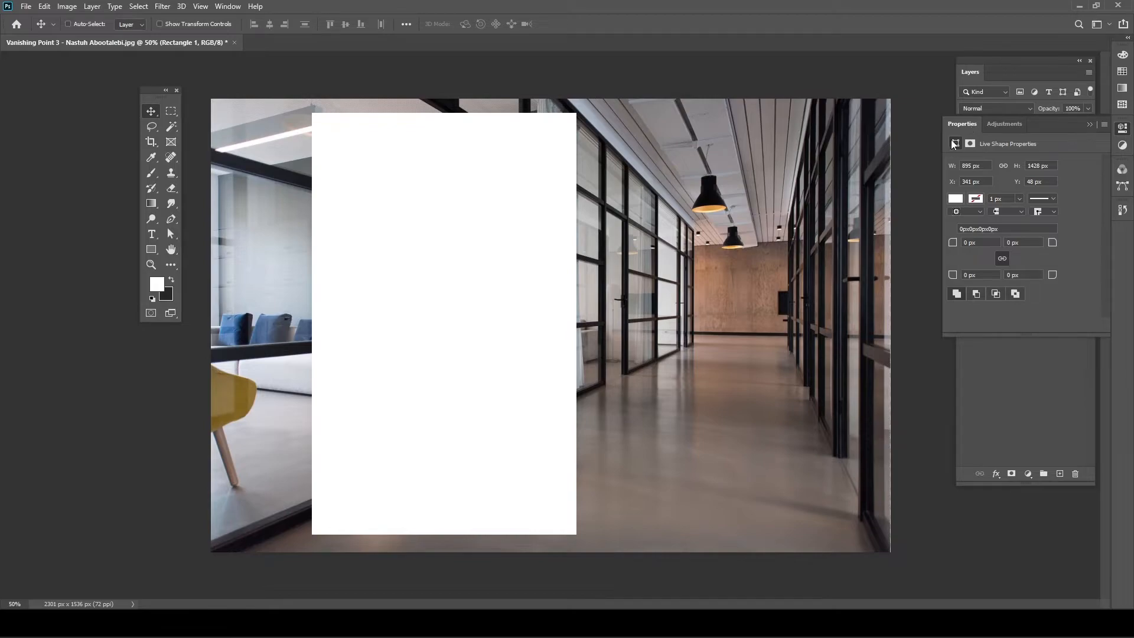
{"action": "left_click", "coordinate": [151, 251]}
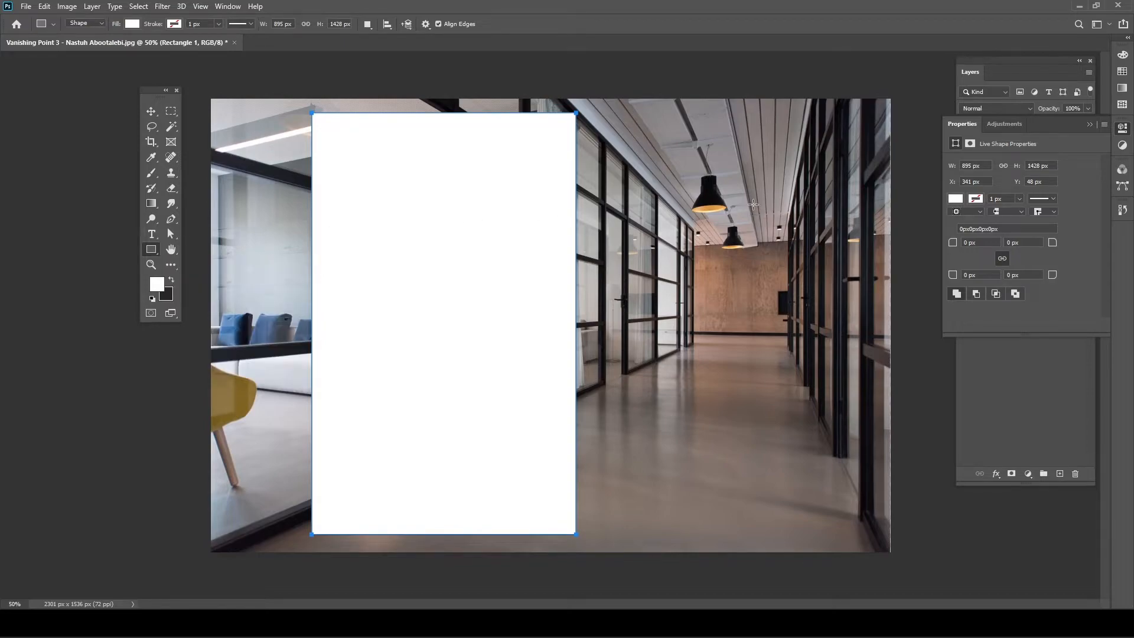
{"action": "left_click", "coordinate": [957, 199]}
{"action": "left_click", "coordinate": [1025, 260]}
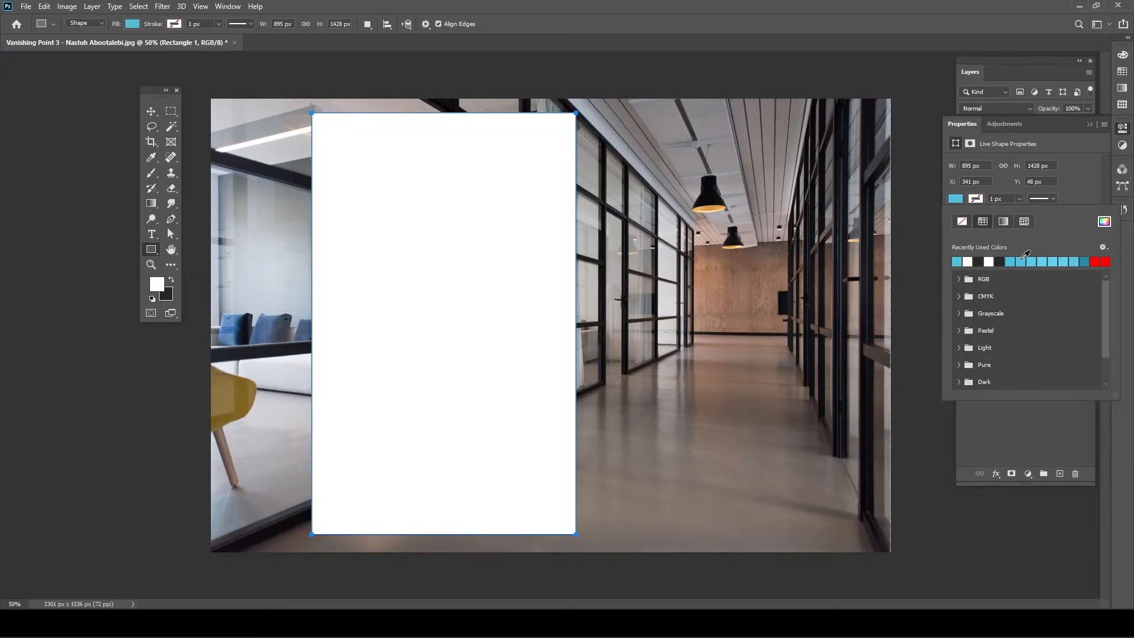
{"action": "left_click", "coordinate": [1106, 261]}
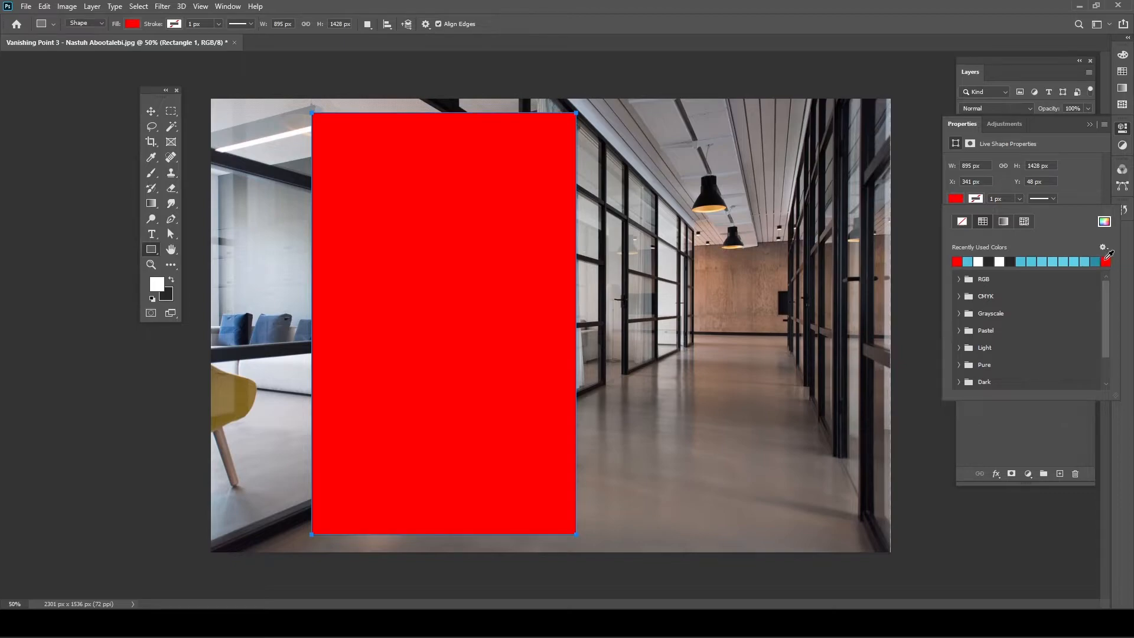
{"action": "left_click", "coordinate": [1004, 261]}
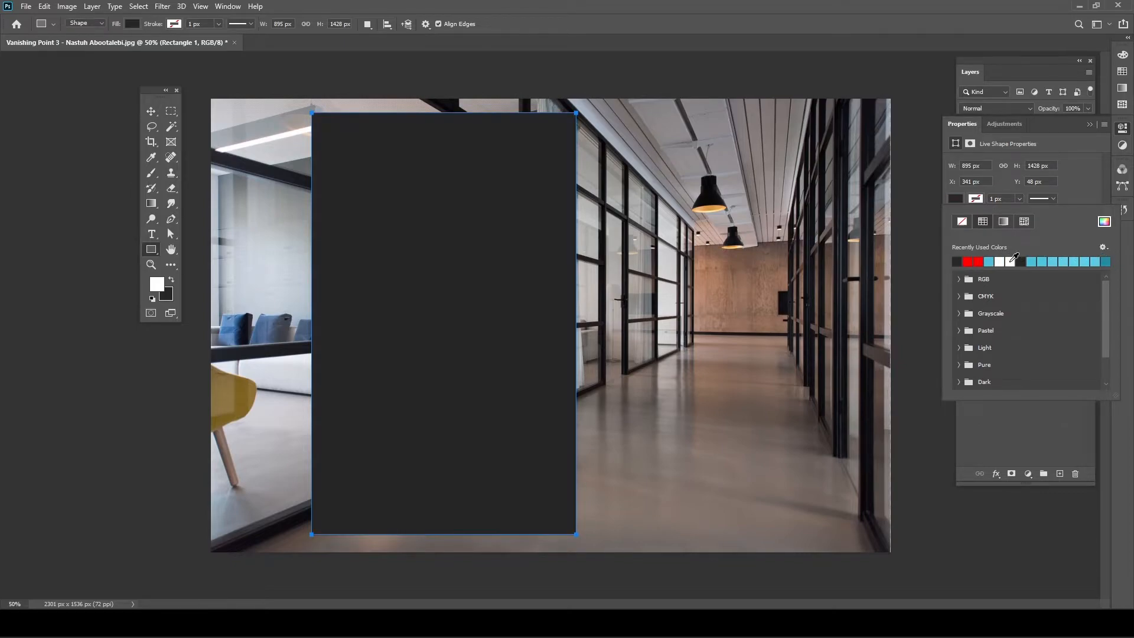
{"action": "left_click", "coordinate": [1011, 261]}
{"action": "left_click", "coordinate": [1048, 261]}
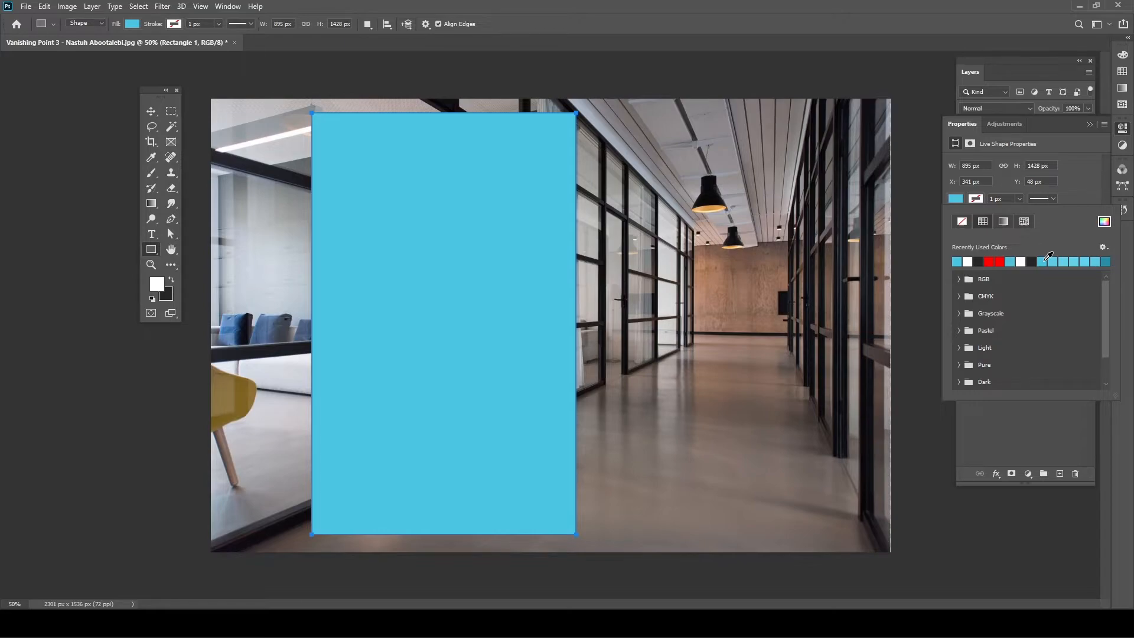
- Set the rectangle's stroke to no colour and move it to the right
{"action": "left_click", "coordinate": [977, 200]}
{"action": "left_click", "coordinate": [1001, 261]}
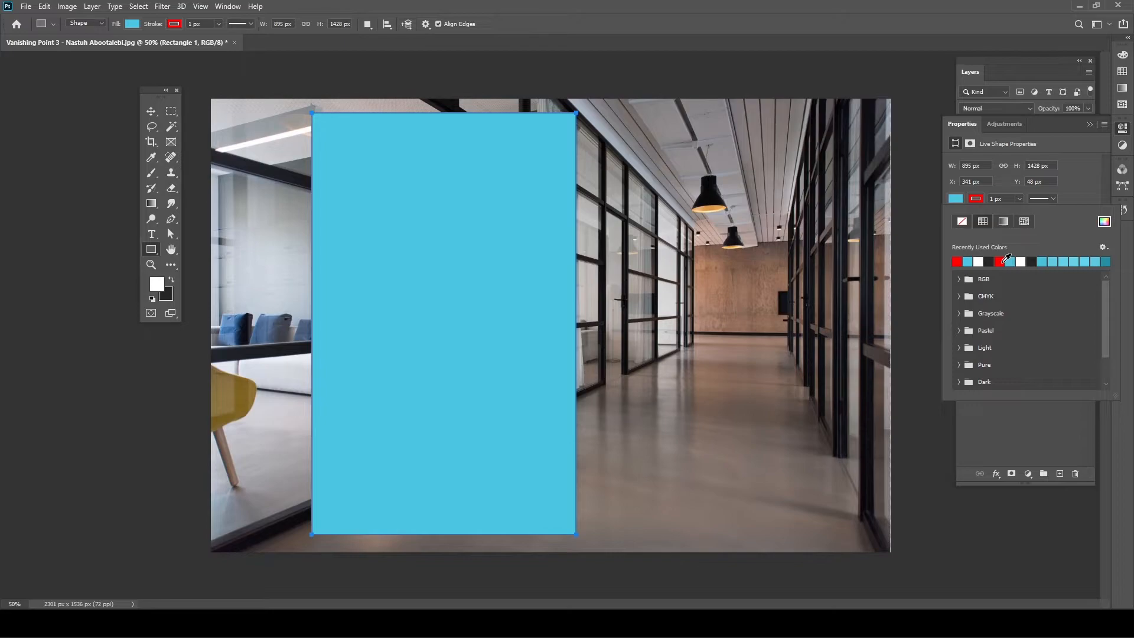
{"action": "left_click", "coordinate": [1017, 199]}
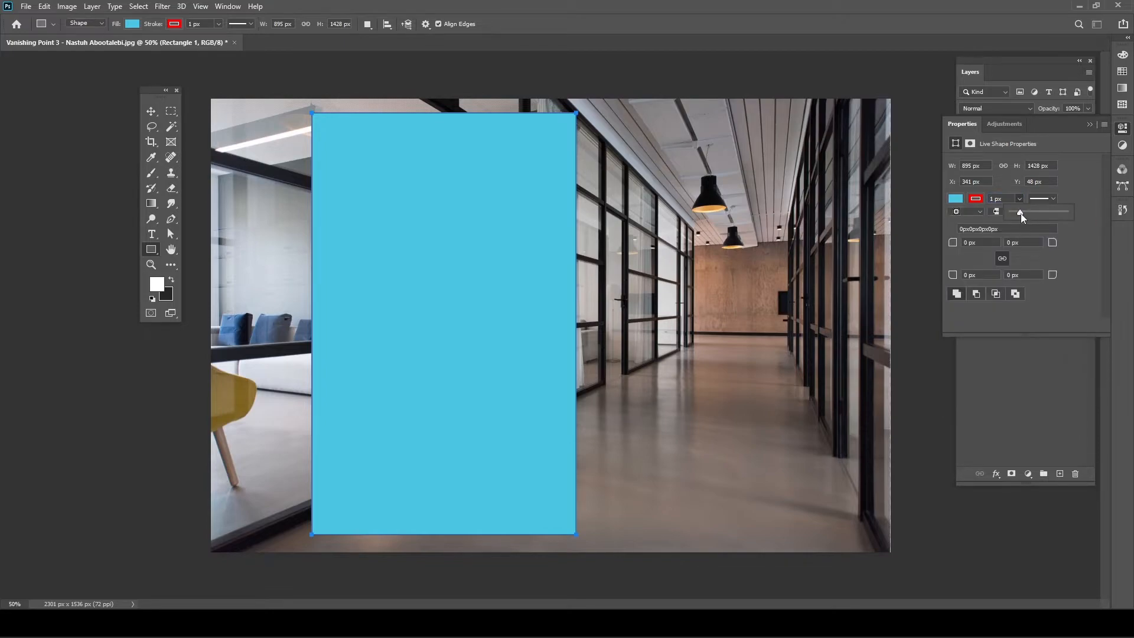
{"action": "left_click_drag", "start_coordinate": [1039, 213], "coordinate": [1032, 217]}
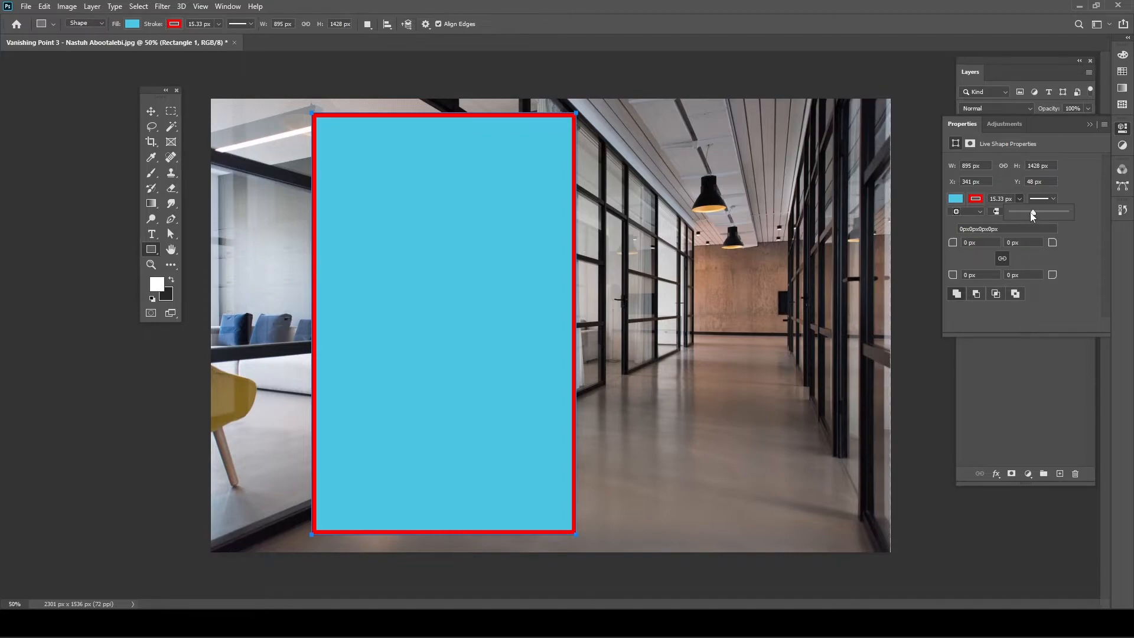
{"action": "left_click", "coordinate": [974, 200]}
{"action": "left_click", "coordinate": [975, 201]}
{"action": "left_click", "coordinate": [963, 223]}
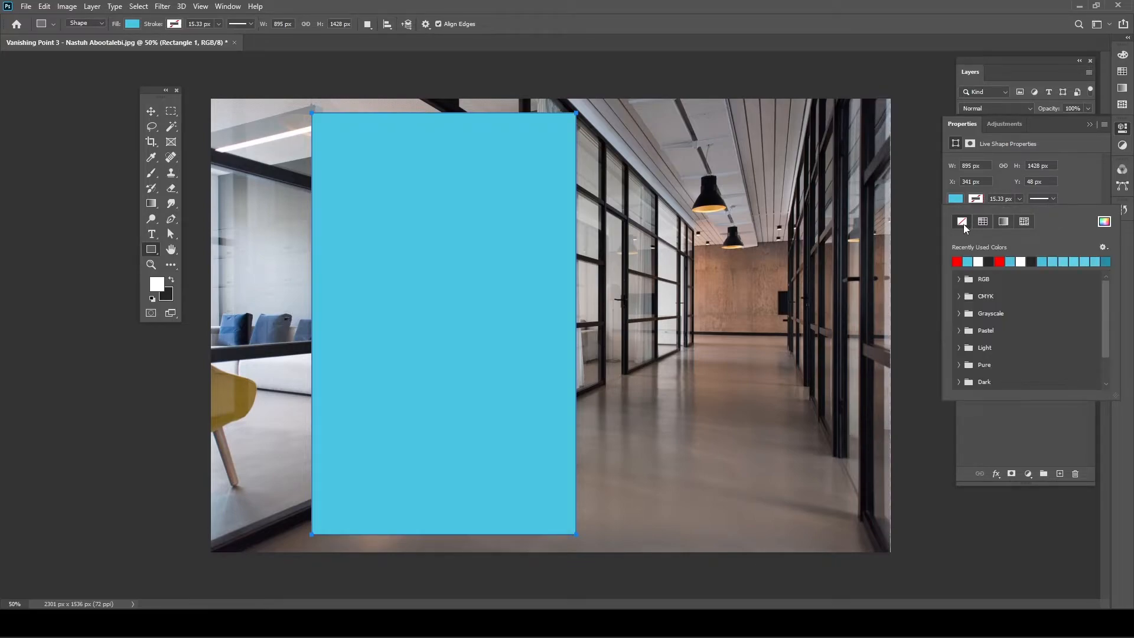
{"action": "left_click", "coordinate": [151, 112]}
{"action": "left_click_drag", "start_coordinate": [446, 293], "coordinate": [545, 296]}
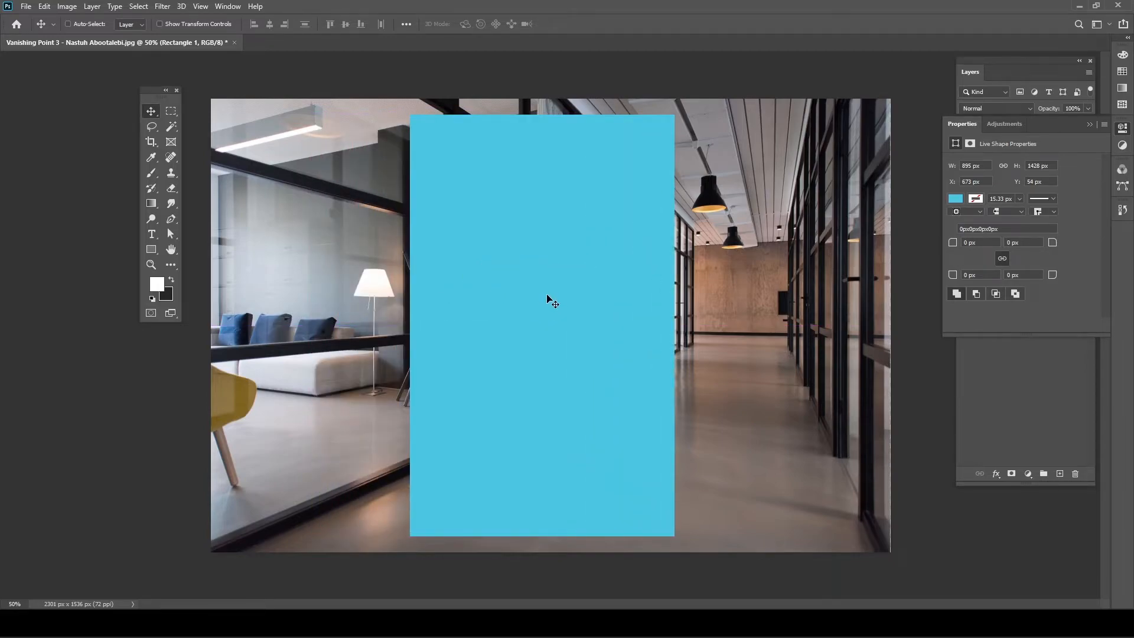
- Move the light blue rectangle further right and close Properties to reveal the Layers list
{"action": "left_click_drag", "start_coordinate": [547, 295], "coordinate": [599, 298]}
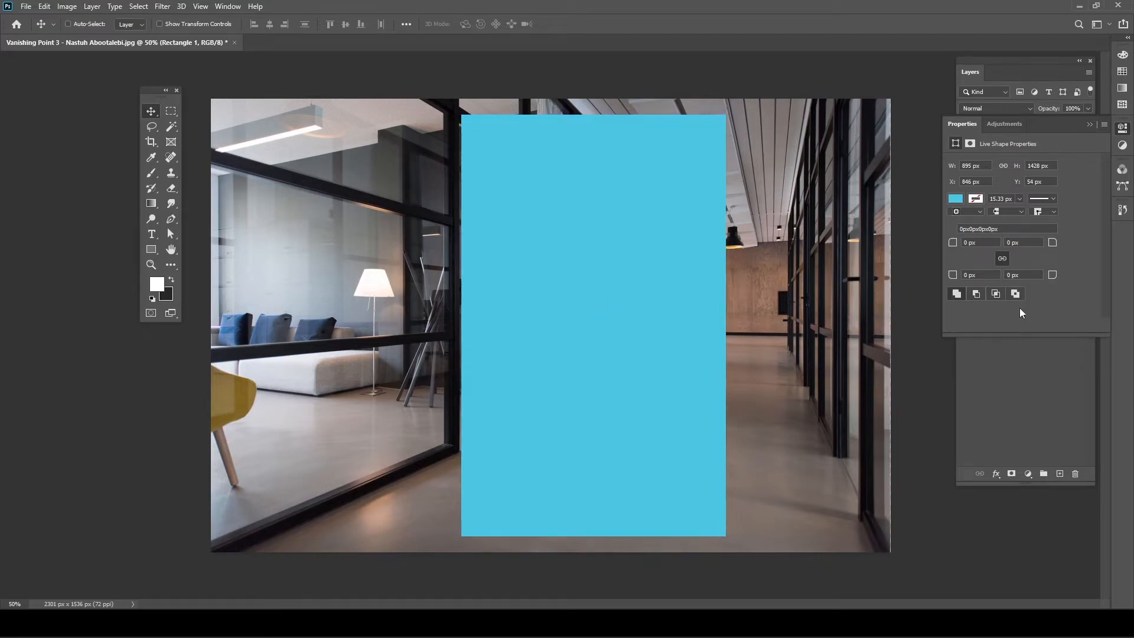
{"action": "left_click", "coordinate": [964, 126]}
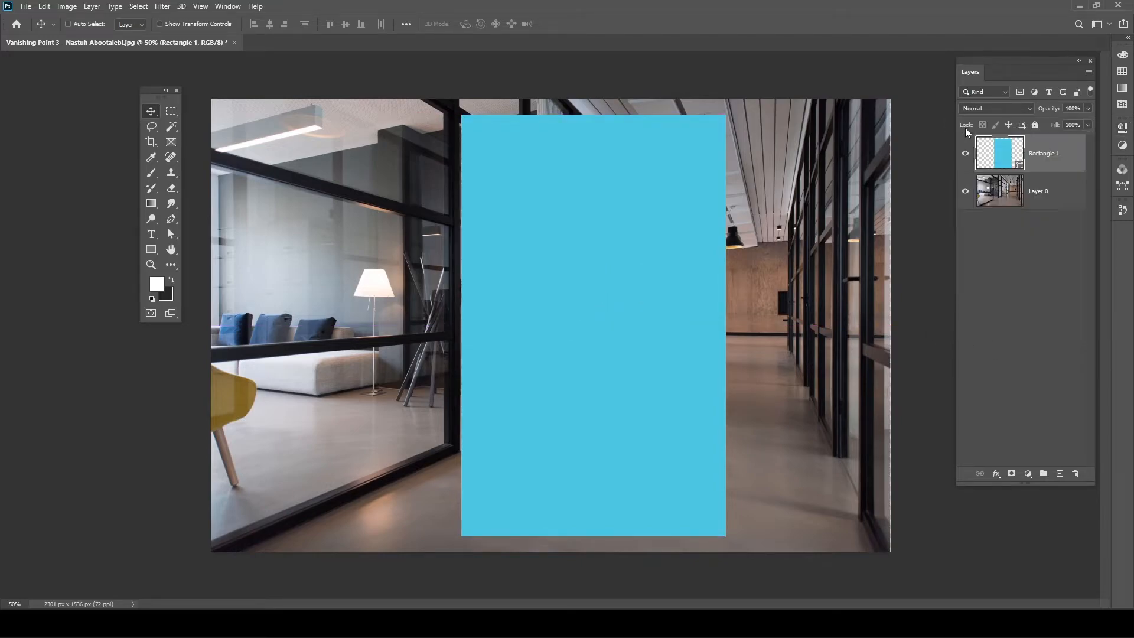
- Convert Rectangle 1 to a smart object and enter Free Transform with Ctrl+T
{"action": "right_click", "coordinate": [1060, 165]}
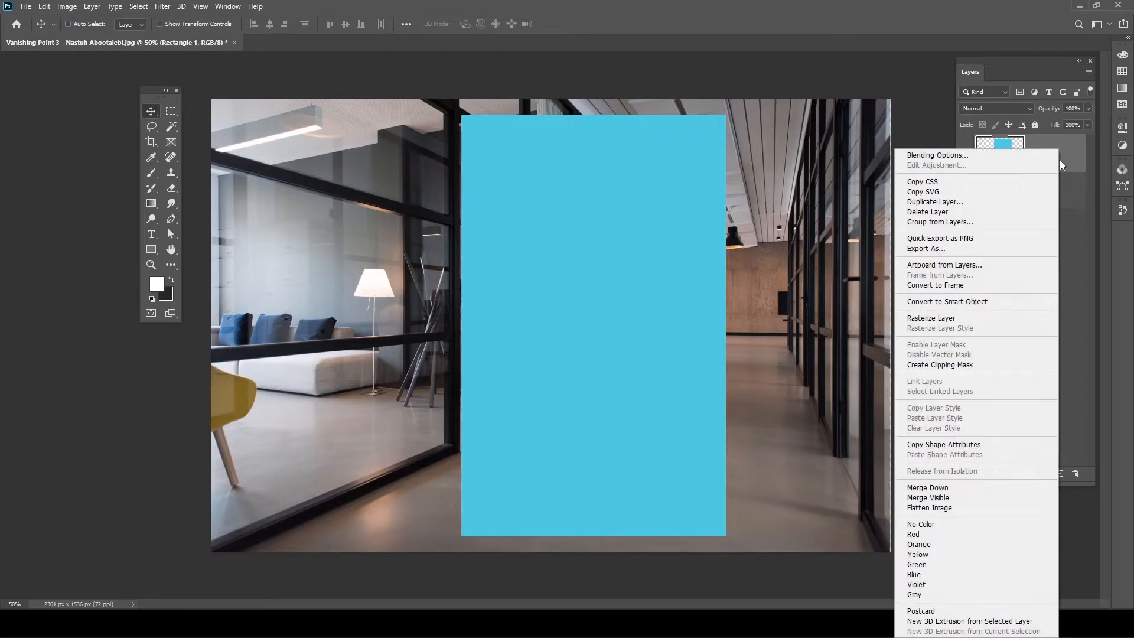
{"action": "left_click", "coordinate": [980, 302]}
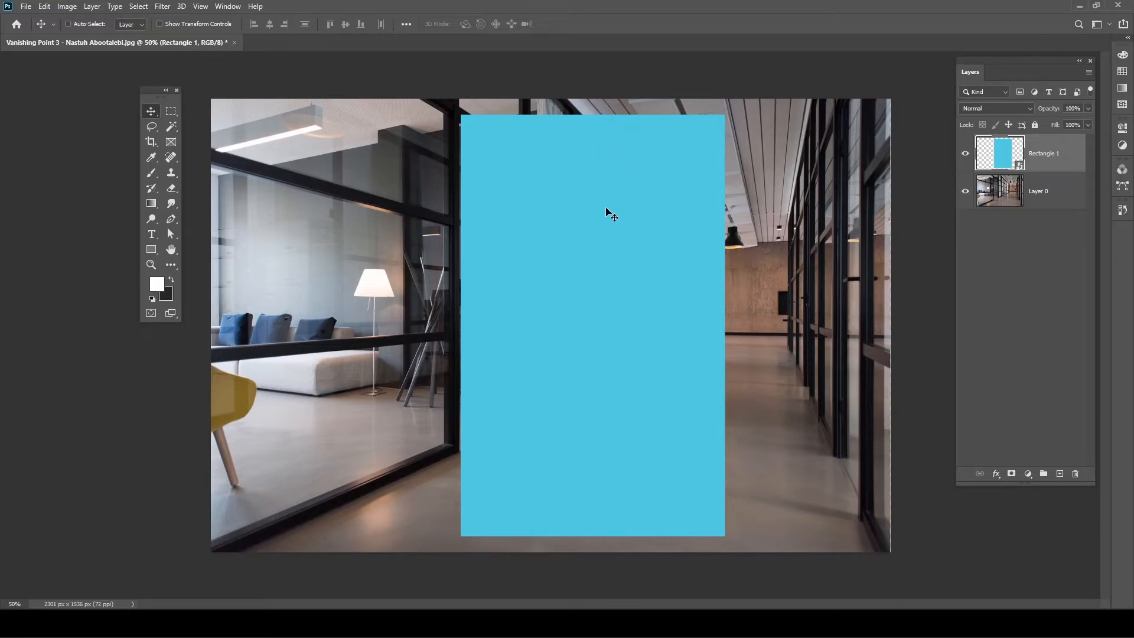
{"action": "key", "text": "ctrl"}
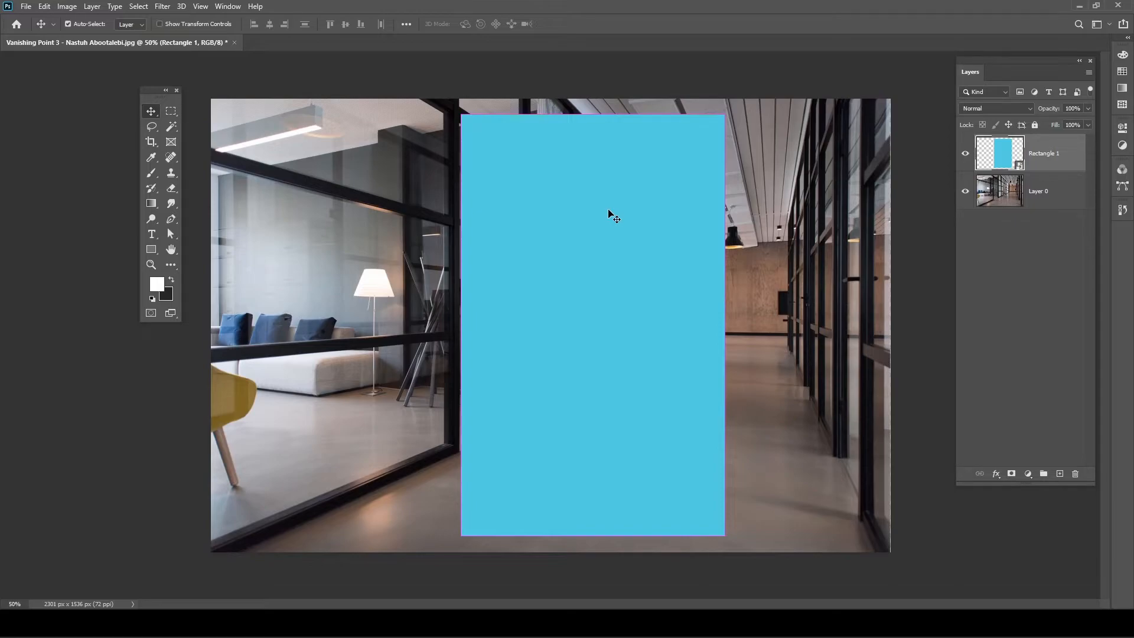
{"action": "key", "text": "ctrl+t"}
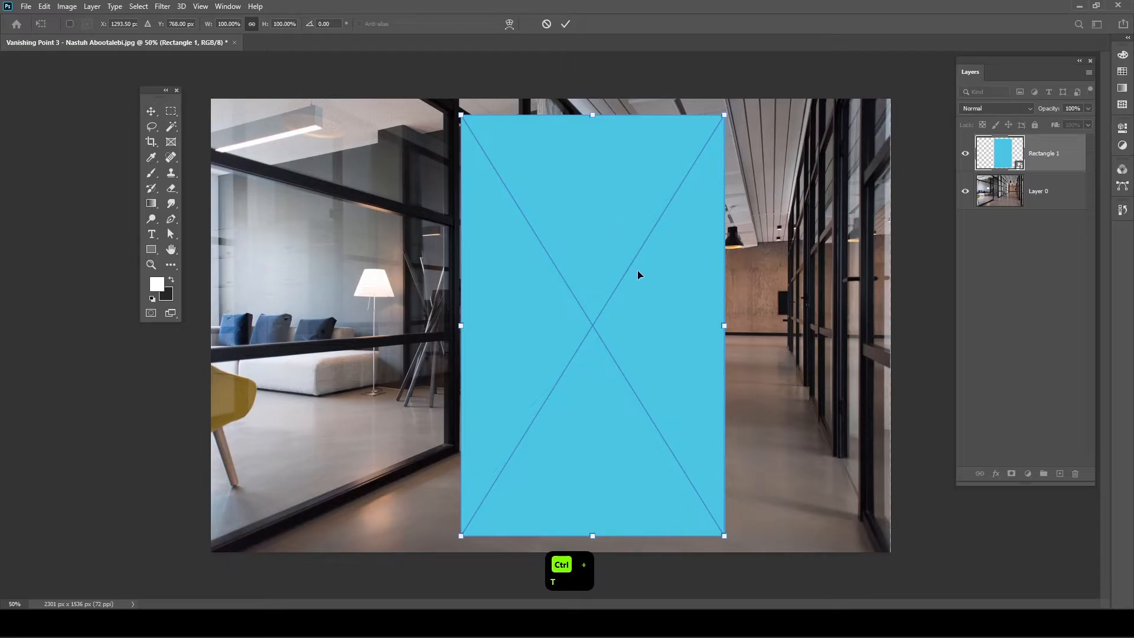
- Undo trial rotation and scaling, move the rectangle right, and set its opacity to 29%
{"action": "left_click_drag", "start_coordinate": [739, 117], "coordinate": [804, 238]}
{"action": "key", "text": "ctrl+z"}
{"action": "left_click_drag", "start_coordinate": [592, 116], "coordinate": [599, 292]}
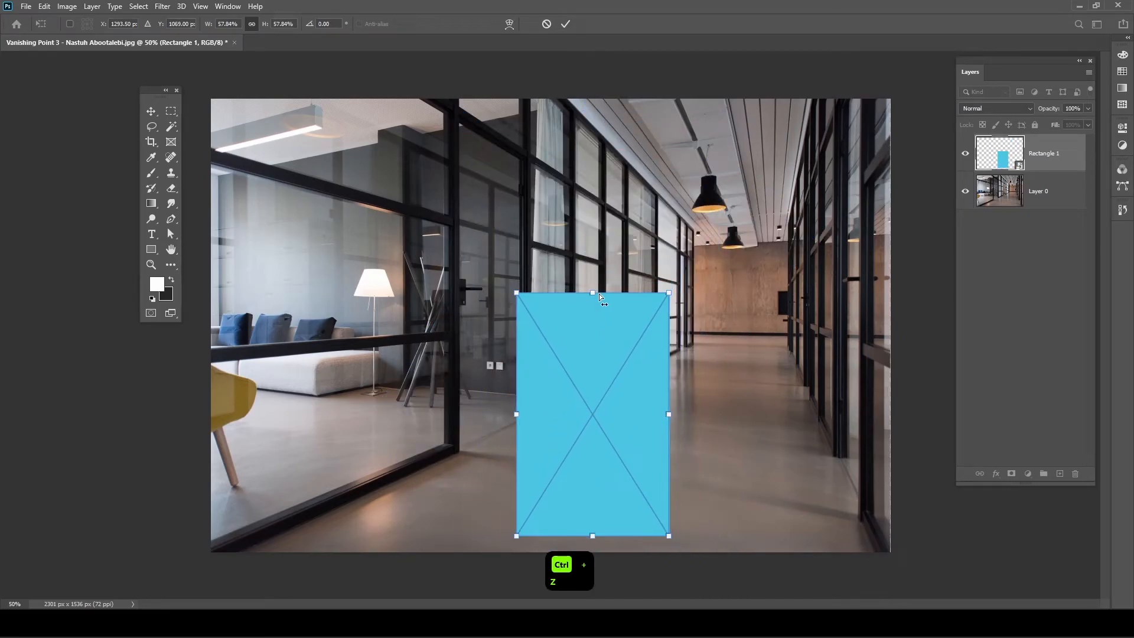
{"action": "key", "text": "ctrl+z"}
{"action": "mouse_move", "coordinate": [651, 356]}
{"action": "left_mouse_down"}
{"action": "mouse_move", "coordinate": [612, 319]}
{"action": "mouse_move", "coordinate": [639, 362]}
{"action": "left_mouse_up"}
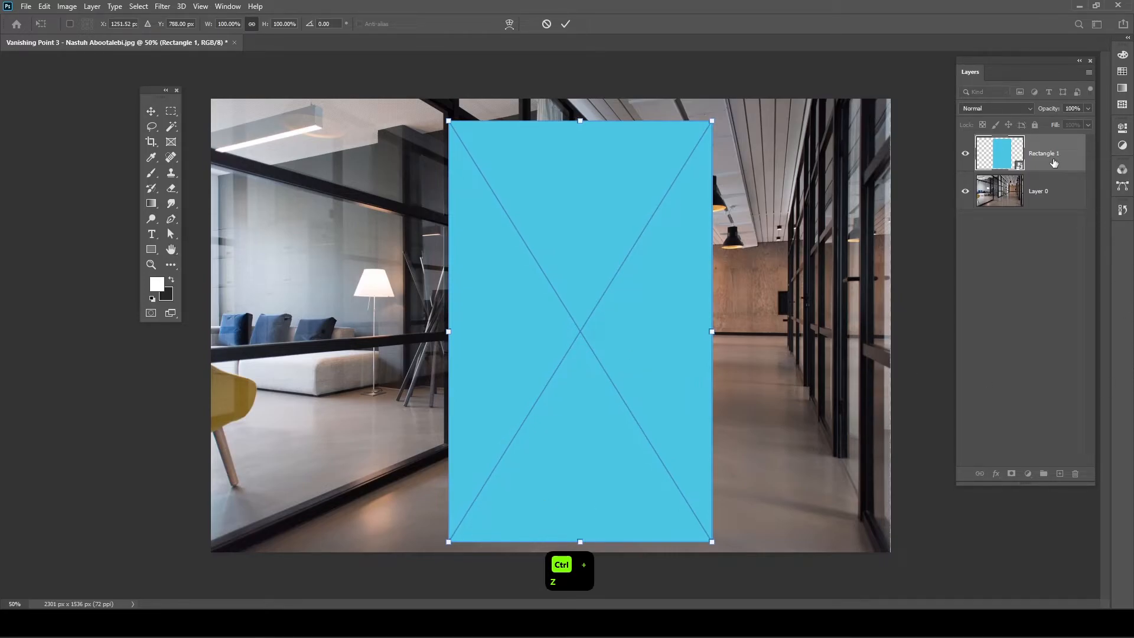
{"action": "left_click_drag", "start_coordinate": [623, 283], "coordinate": [685, 286]}
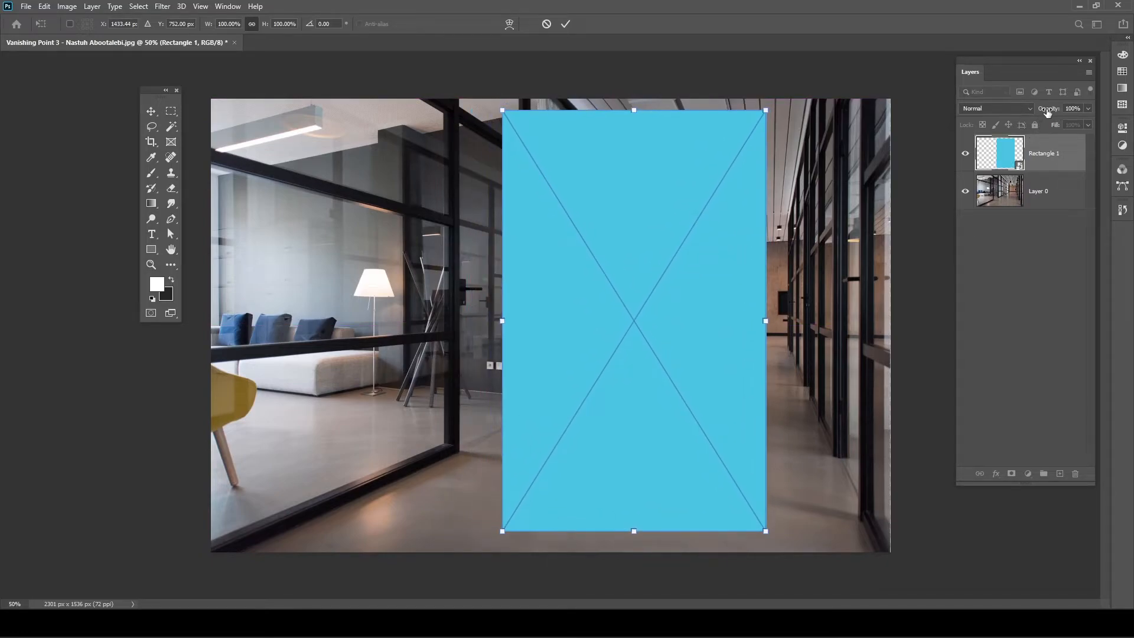
{"action": "left_click_drag", "start_coordinate": [1045, 113], "coordinate": [1006, 111]}
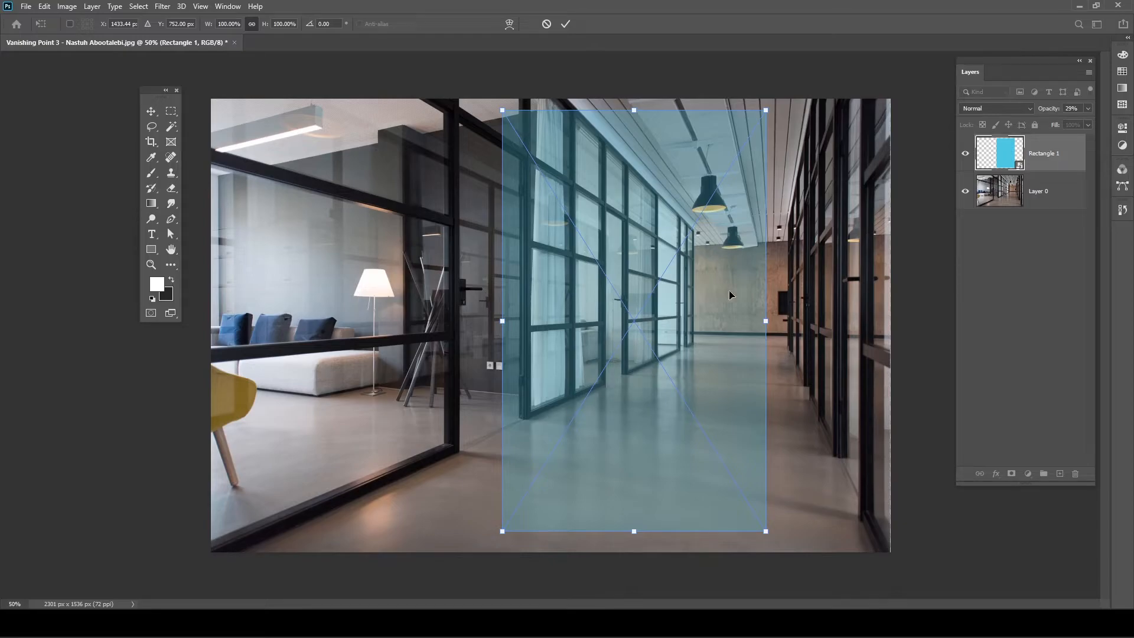
- Distort the rectangle's four corners to match the corridor floor's perspective and commit
{"action": "right_click", "coordinate": [724, 271]}
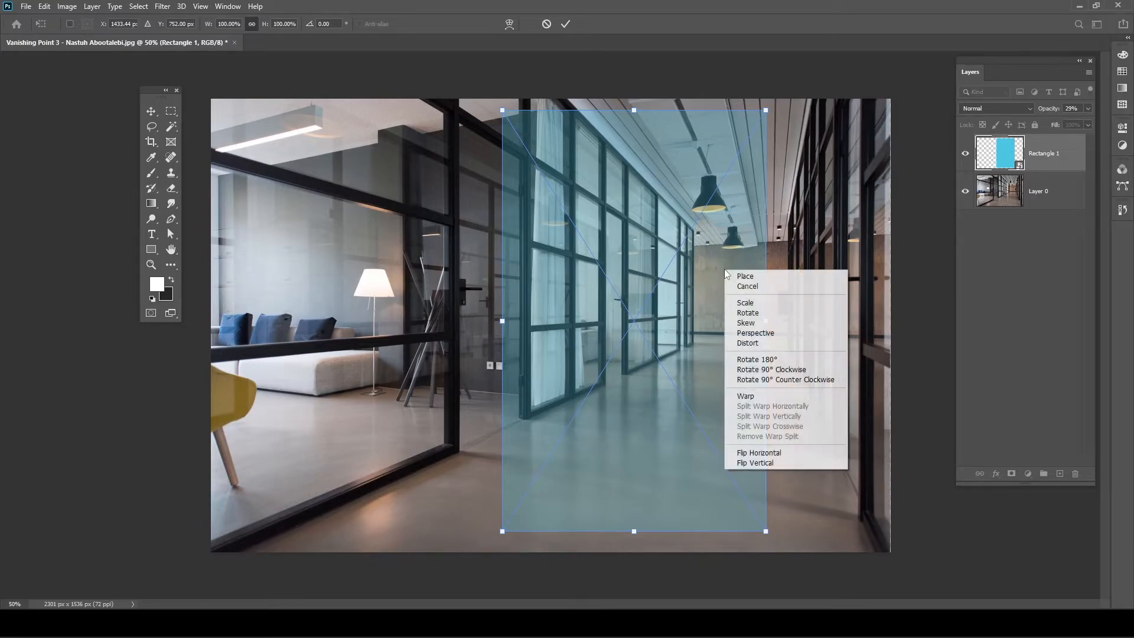
{"action": "left_click", "coordinate": [752, 346]}
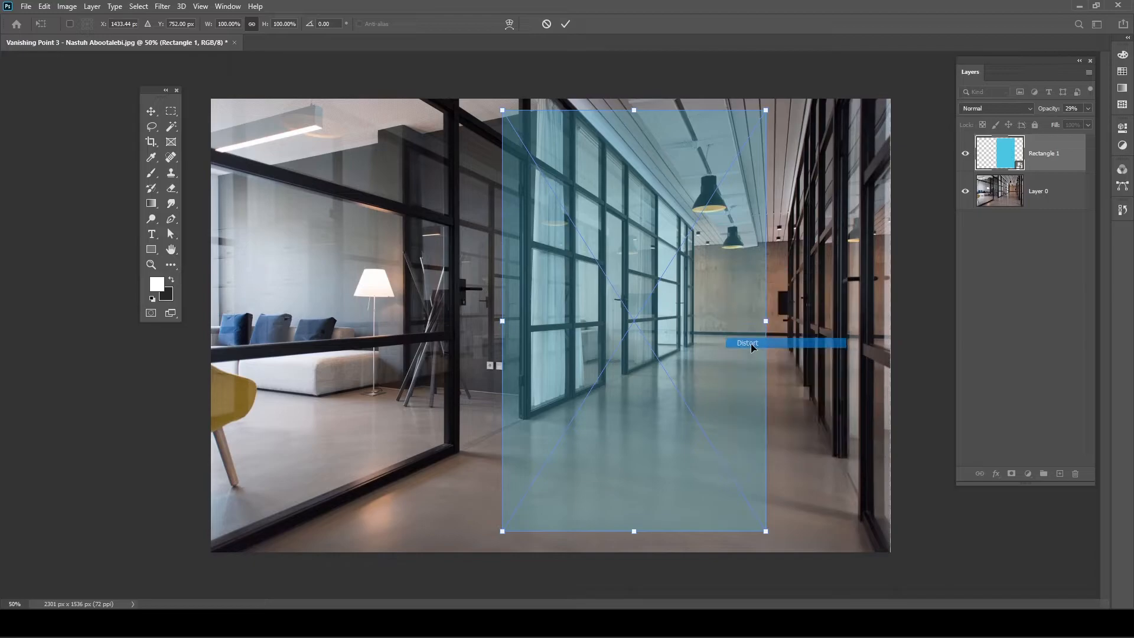
{"action": "left_click_drag", "start_coordinate": [766, 533], "coordinate": [884, 553]}
{"action": "left_click_drag", "start_coordinate": [767, 110], "coordinate": [788, 347]}
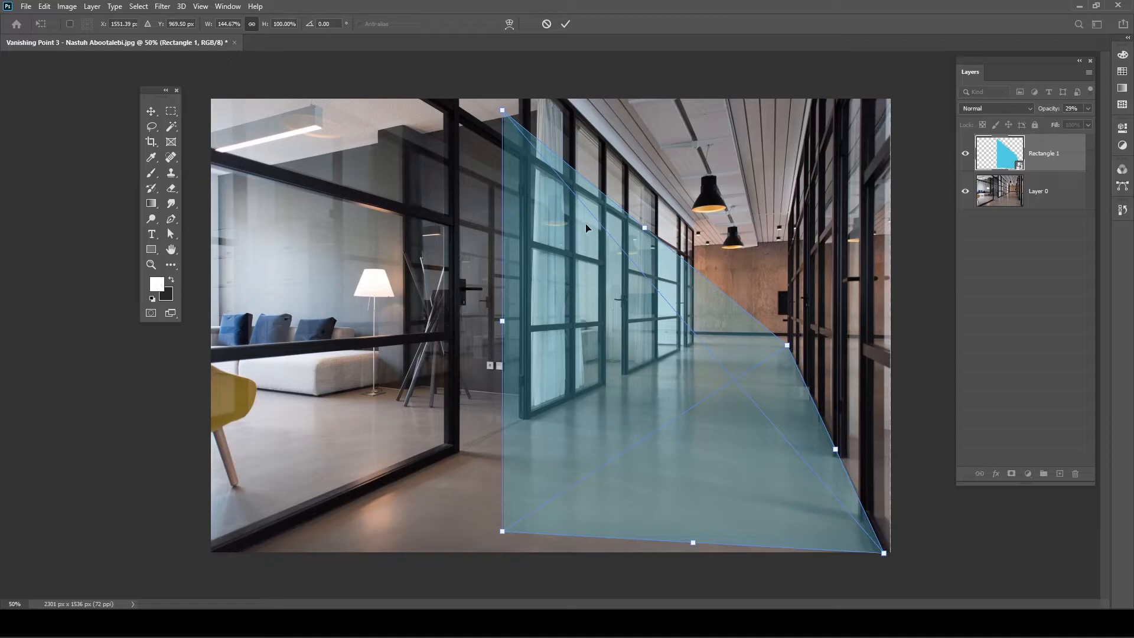
{"action": "left_click_drag", "start_coordinate": [503, 533], "coordinate": [220, 555]}
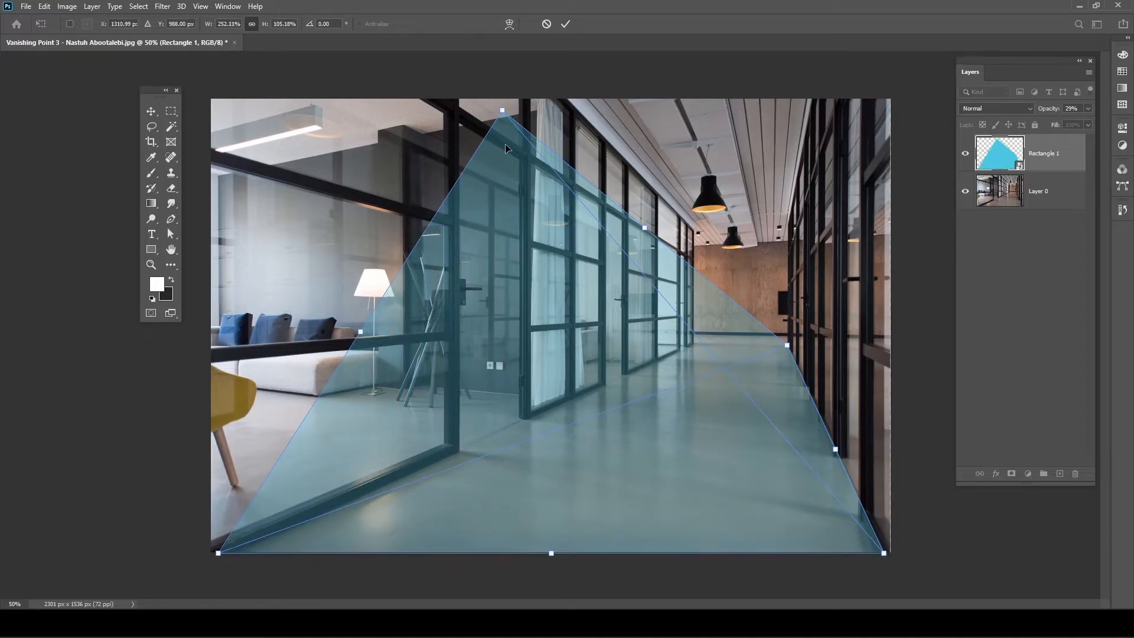
{"action": "left_click_drag", "start_coordinate": [502, 113], "coordinate": [691, 348]}
{"action": "left_click_drag", "start_coordinate": [691, 349], "coordinate": [692, 349]}
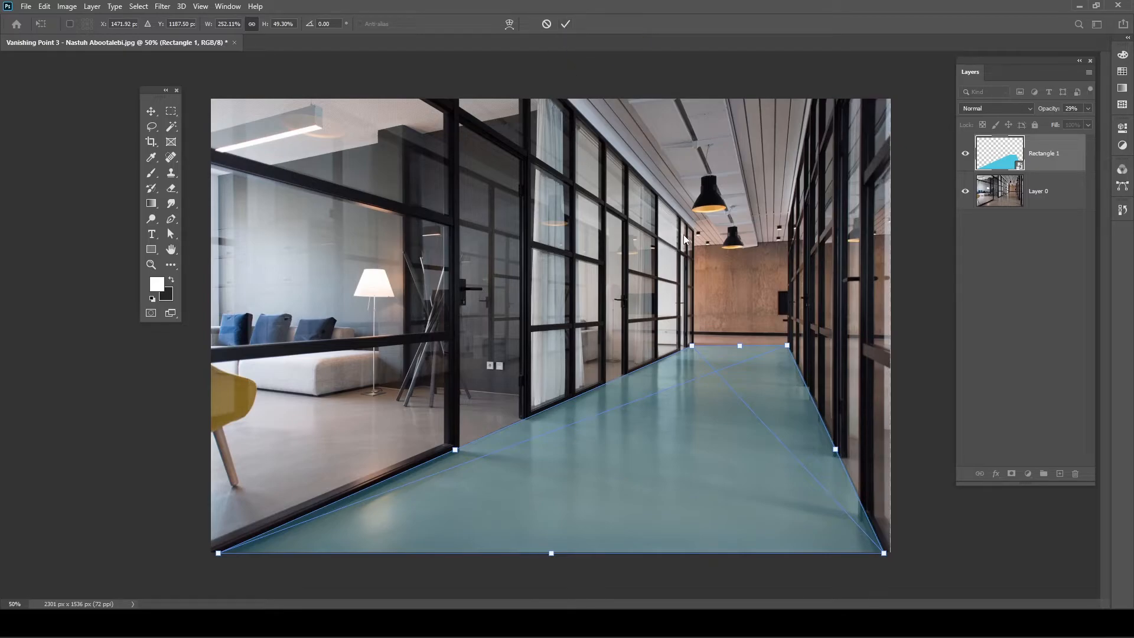
{"action": "key", "text": "Return"}
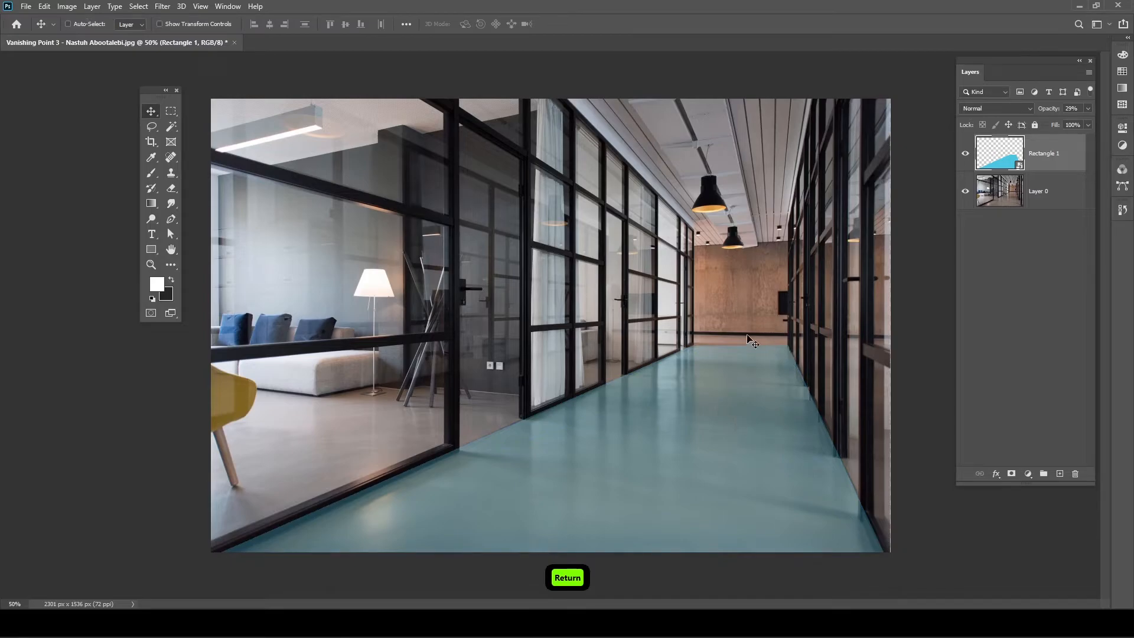
- Raise Rectangle 1's opacity back to 100%
{"action": "left_click_drag", "start_coordinate": [1049, 111], "coordinate": [1092, 112]}
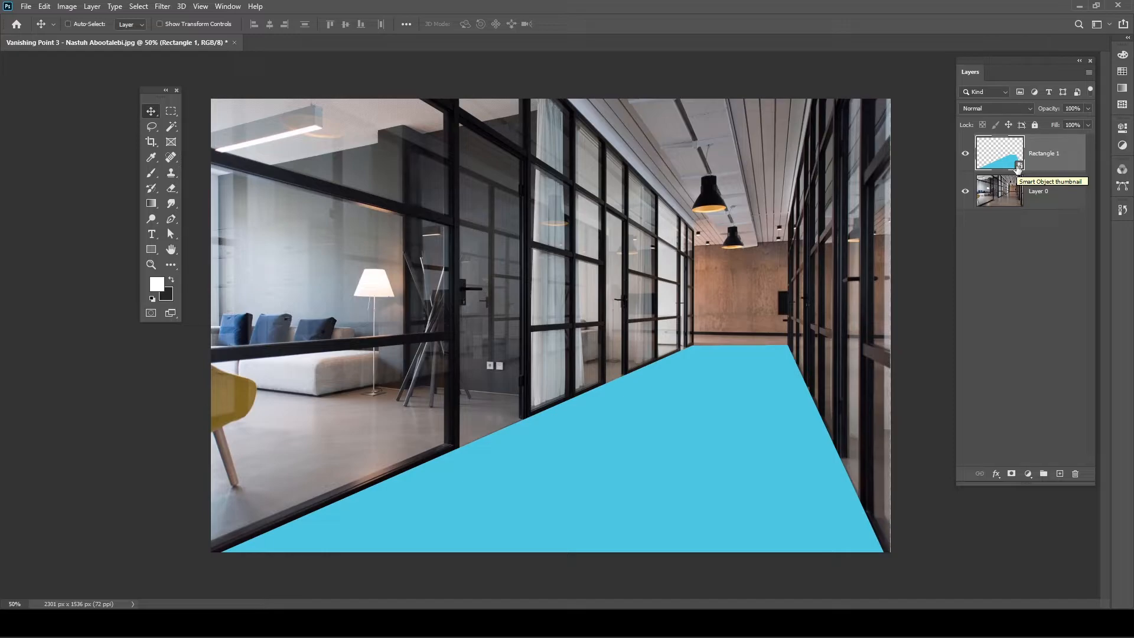
- Hide the blue floor shape and draw a new 827 × 1376 px white rectangle, Rectangle 2
{"action": "left_click", "coordinate": [966, 154]}
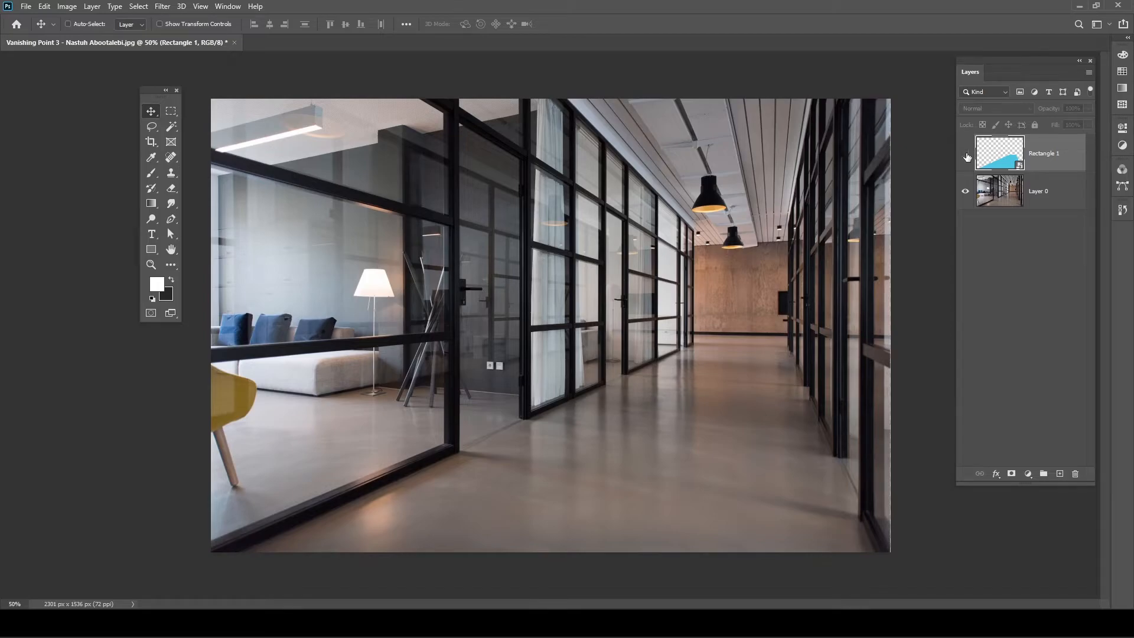
{"action": "left_click", "coordinate": [151, 250]}
{"action": "left_click_drag", "start_coordinate": [419, 125], "coordinate": [663, 530]}
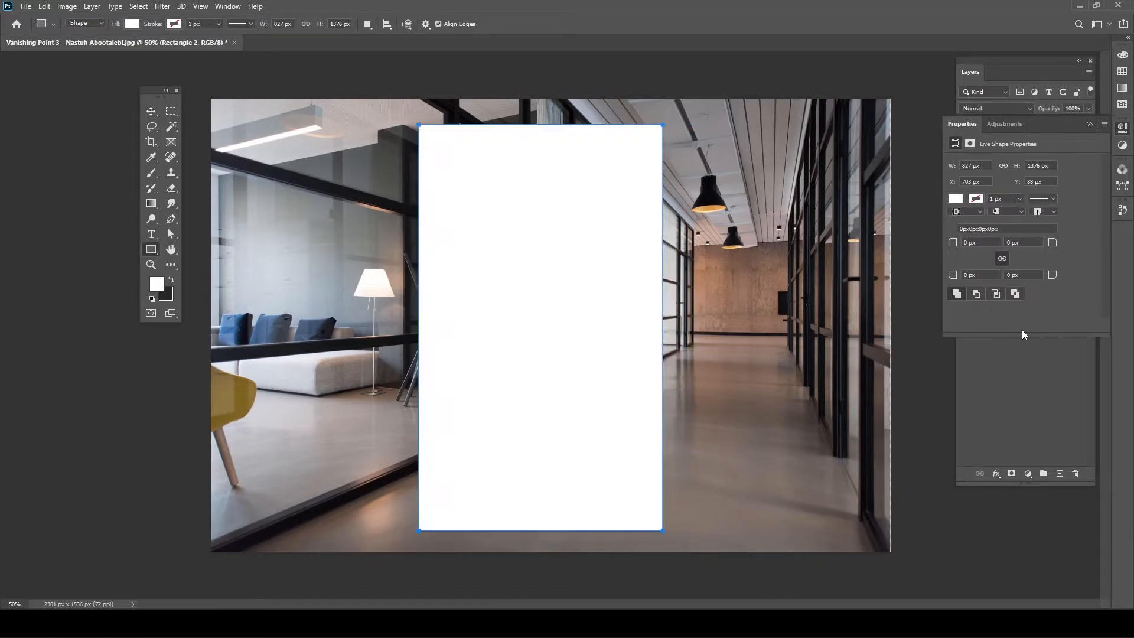
{"action": "left_click", "coordinate": [960, 124]}
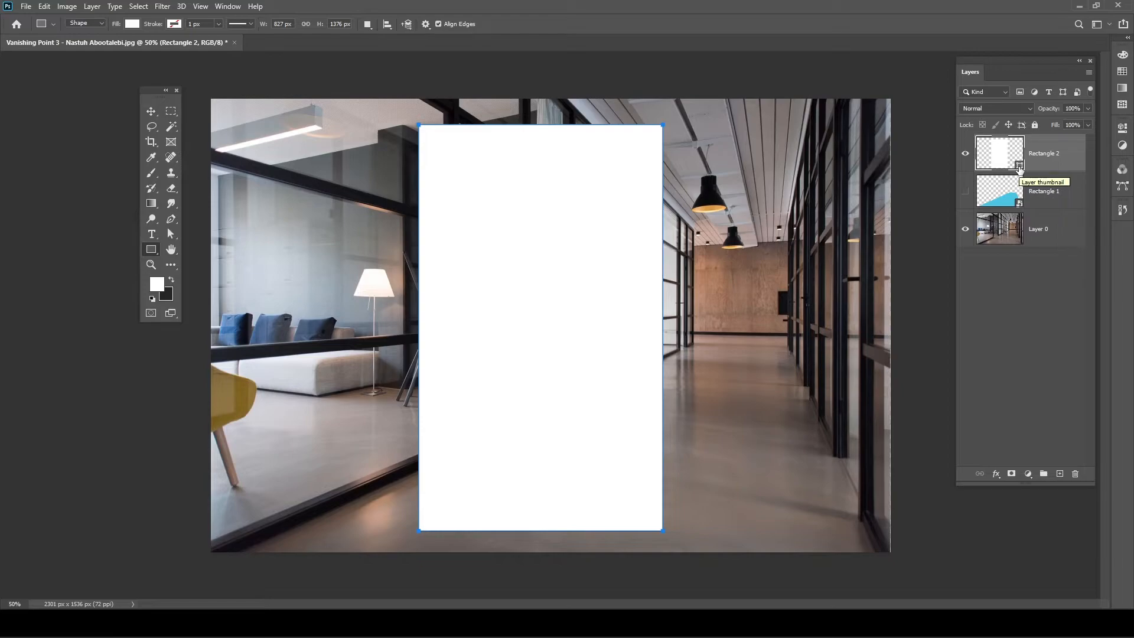
- Keep Rectangle 2's fill white, hide Rectangle 2, and show the blue floor shape again
{"action": "double_click", "coordinate": [1019, 168]}
{"action": "mouse_move", "coordinate": [329, 215]}
{"action": "left_mouse_down"}
{"action": "mouse_move", "coordinate": [332, 177]}
{"action": "mouse_move", "coordinate": [332, 257]}
{"action": "left_mouse_up"}
{"action": "left_click", "coordinate": [466, 185]}
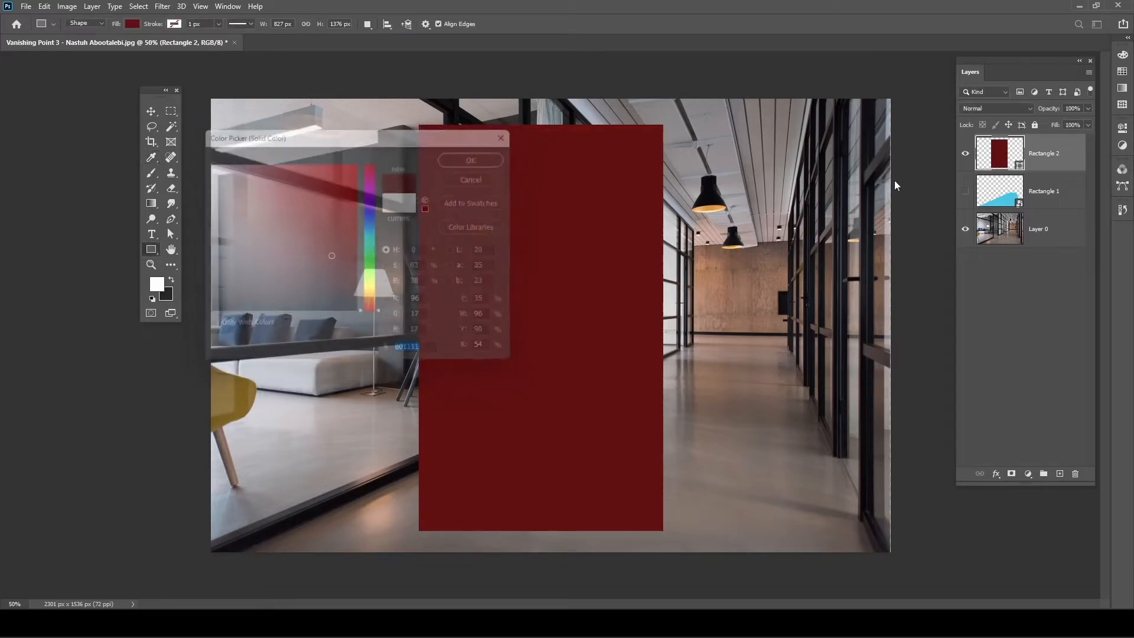
{"action": "left_click", "coordinate": [965, 153]}
{"action": "left_click", "coordinate": [965, 192]}
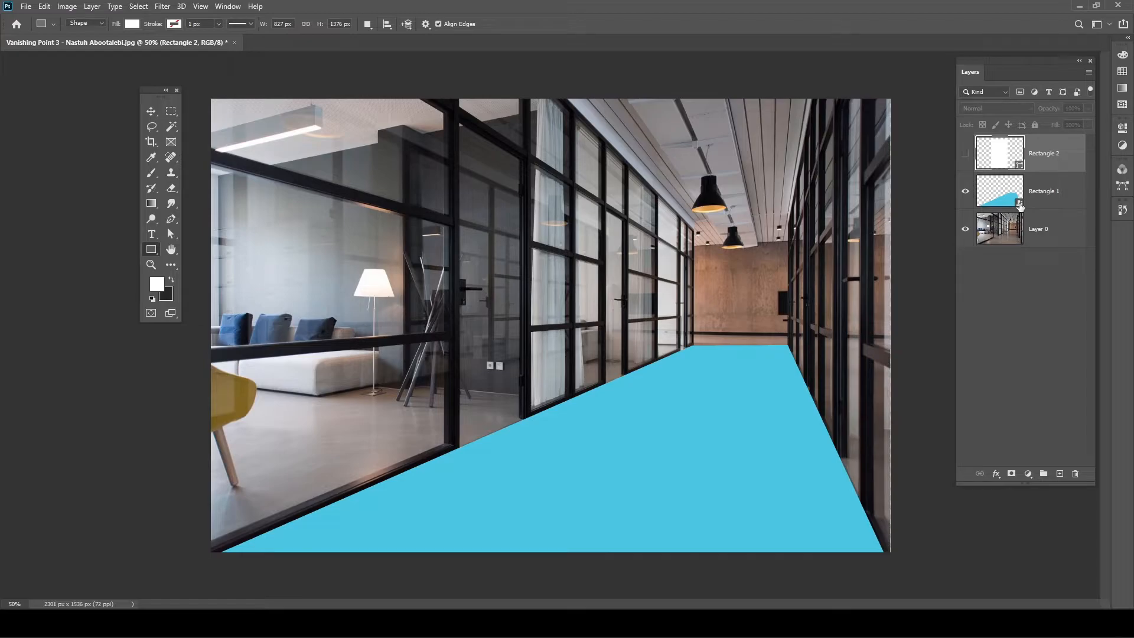
- Open Rectangle 1's smart-object contents as the Rectangle 1.psb document
{"action": "double_click", "coordinate": [1020, 205]}
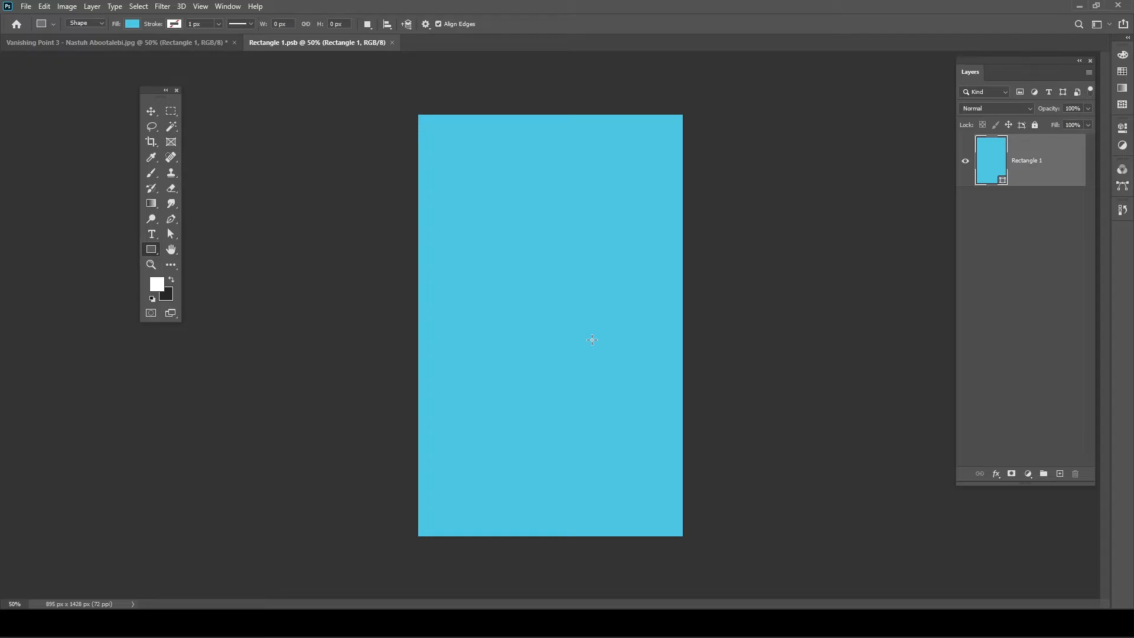
{"action": "left_click", "coordinate": [151, 233]}
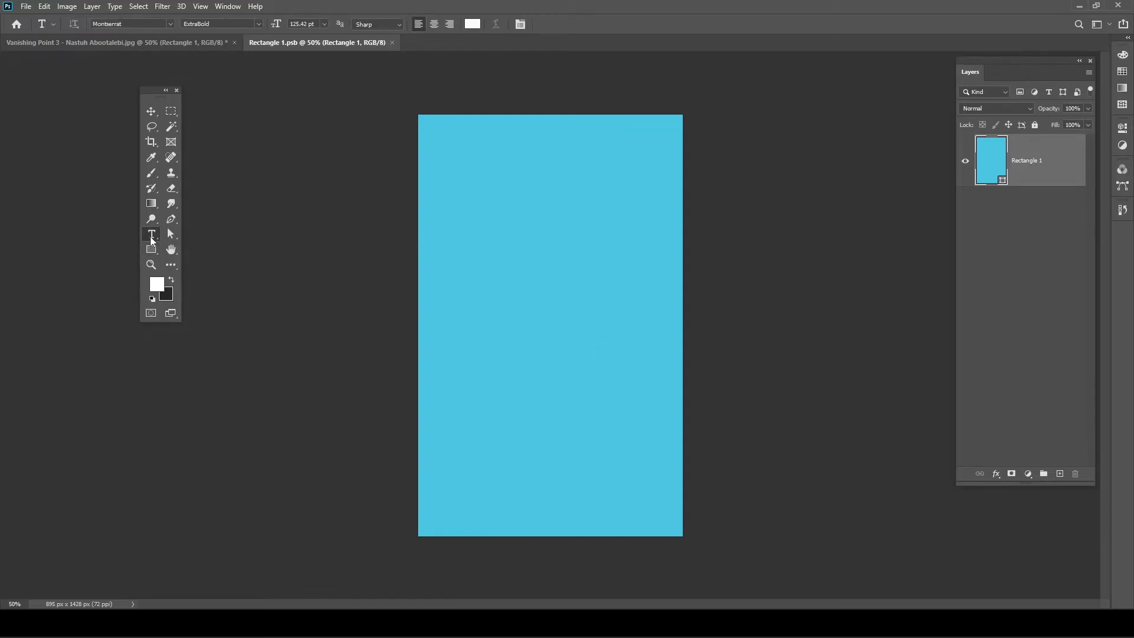
- Add a white LOREM IPSUM placeholder text layer and move it lower in the rectangle
{"action": "left_click", "coordinate": [475, 255]}
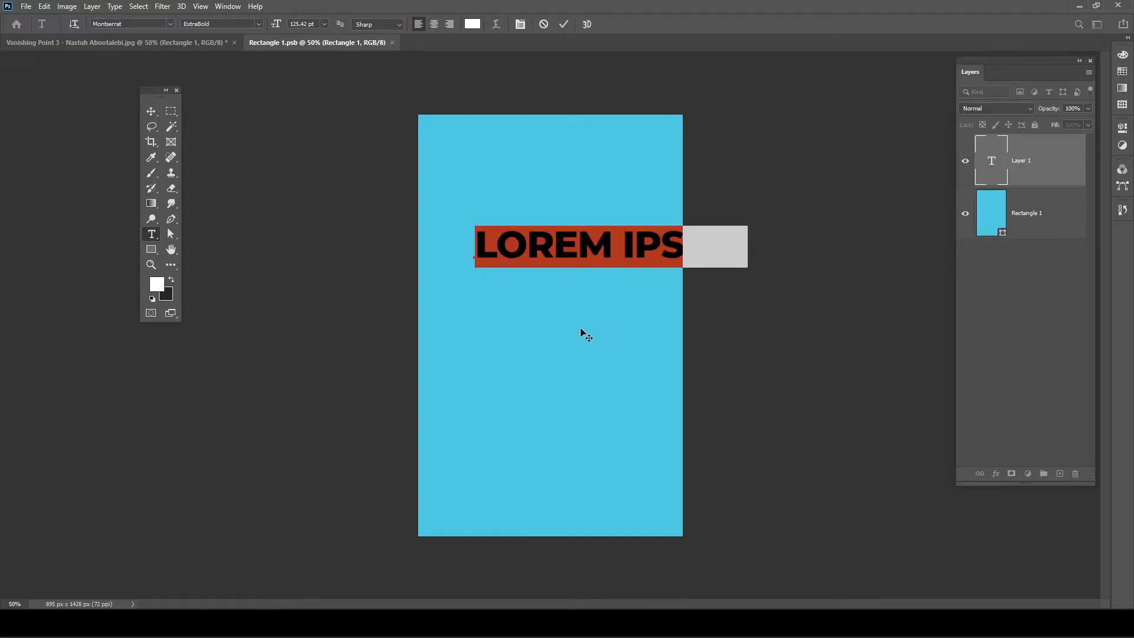
{"action": "left_click", "coordinate": [154, 112]}
{"action": "left_click_drag", "start_coordinate": [532, 259], "coordinate": [471, 319]}
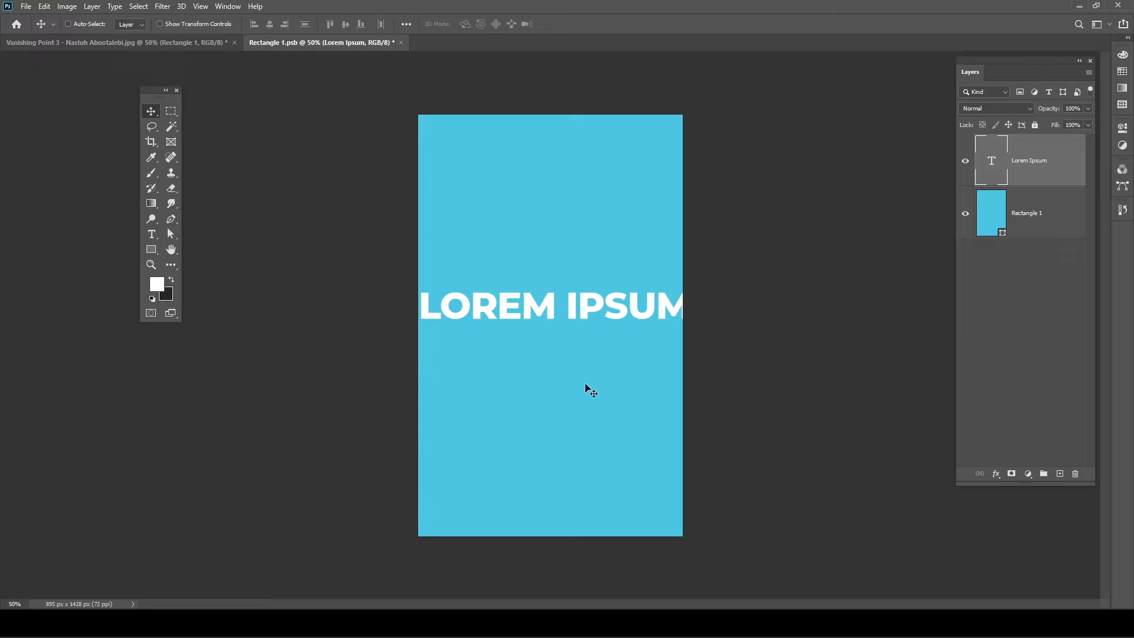
- Rotate the text 90° to run vertically, enlarge it, and shift it down
{"action": "key", "text": "ctrl"}
{"action": "key", "text": "ctrl+t"}
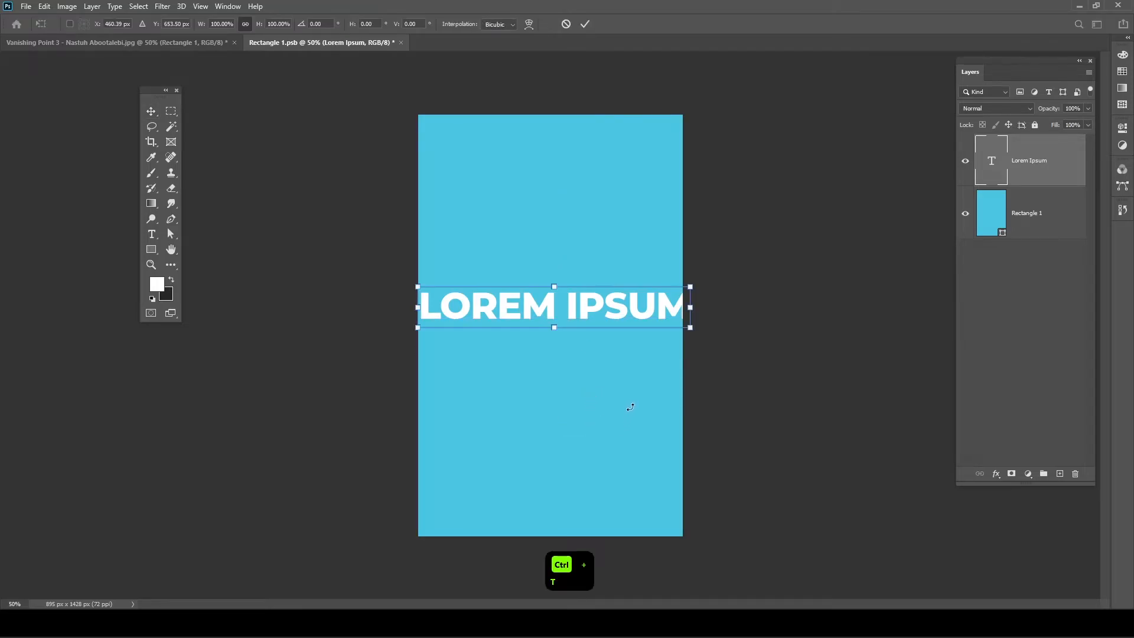
{"action": "left_click_drag", "start_coordinate": [573, 406], "coordinate": [744, 264]}
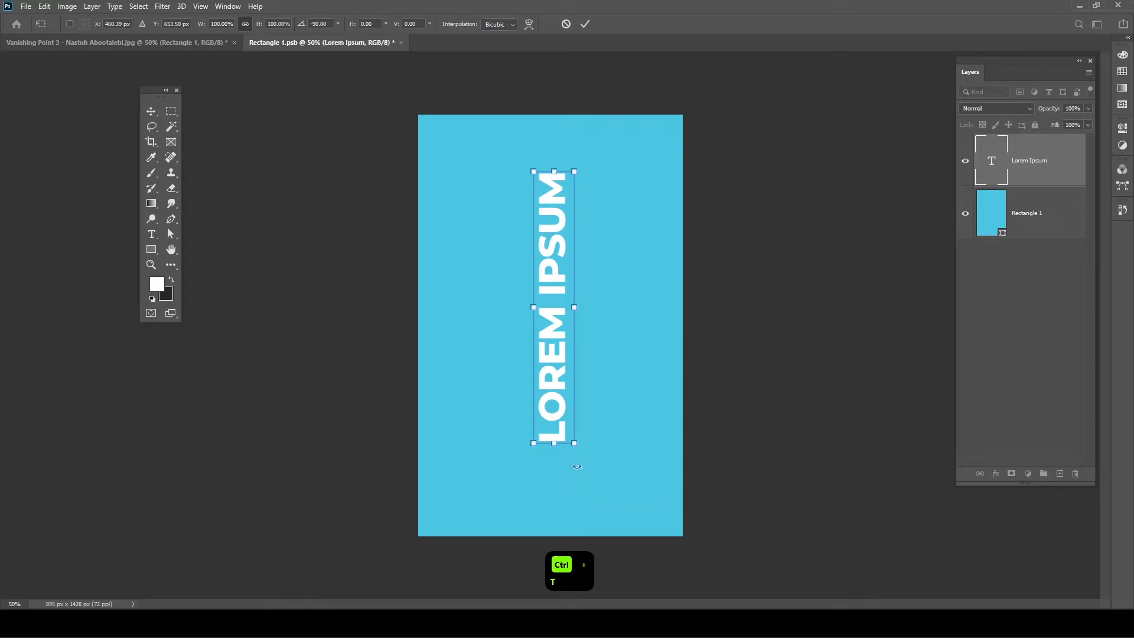
{"action": "left_click_drag", "start_coordinate": [574, 444], "coordinate": [610, 505]}
{"action": "left_click_drag", "start_coordinate": [563, 470], "coordinate": [566, 488]}
{"action": "key", "text": "Return"}
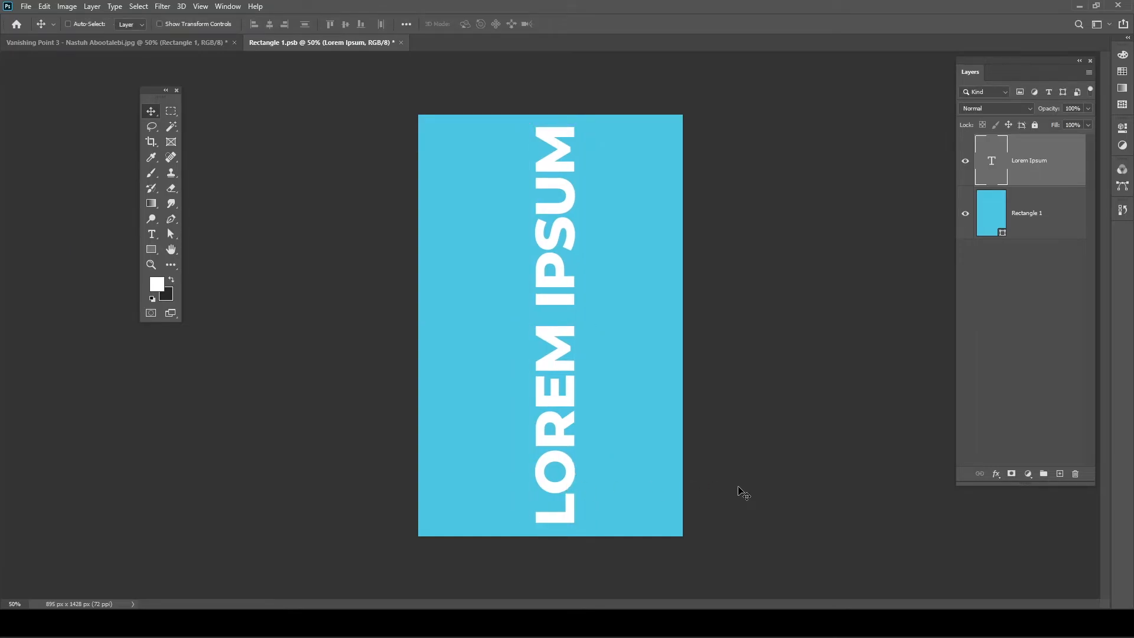
{"action": "key", "text": "ctrl+s"}
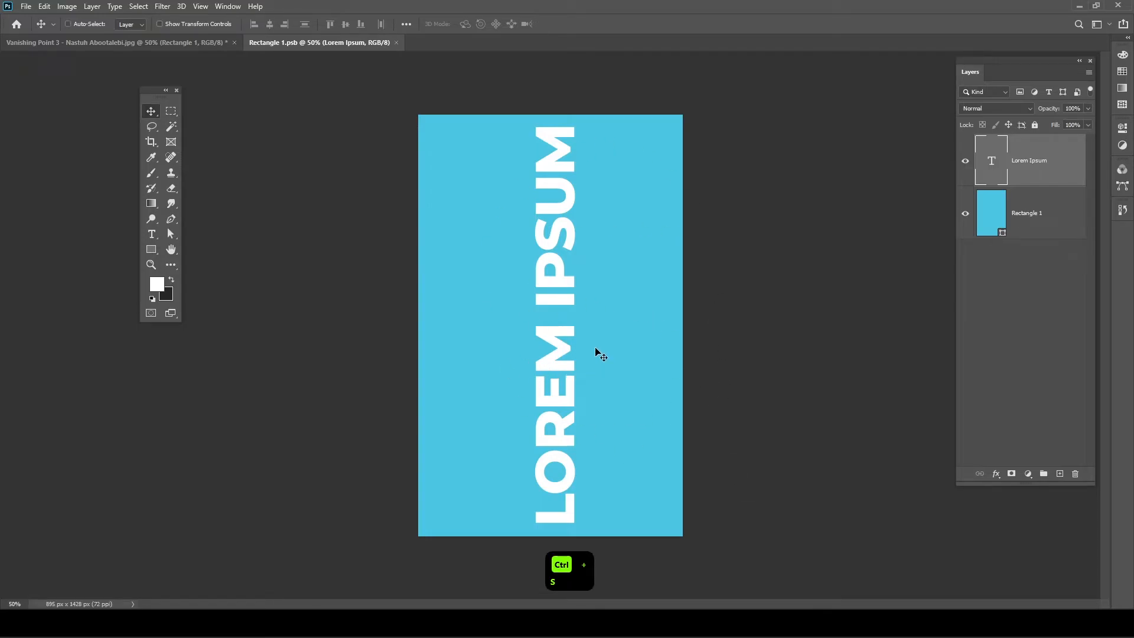
{"action": "left_click", "coordinate": [176, 41]}
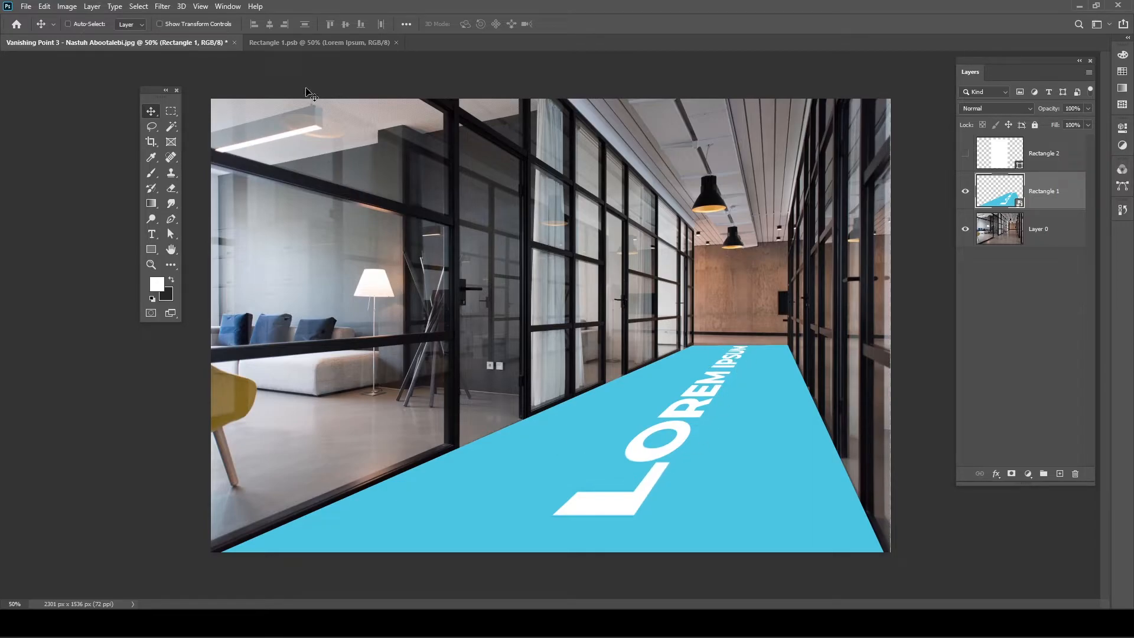
{"action": "left_click", "coordinate": [286, 43]}
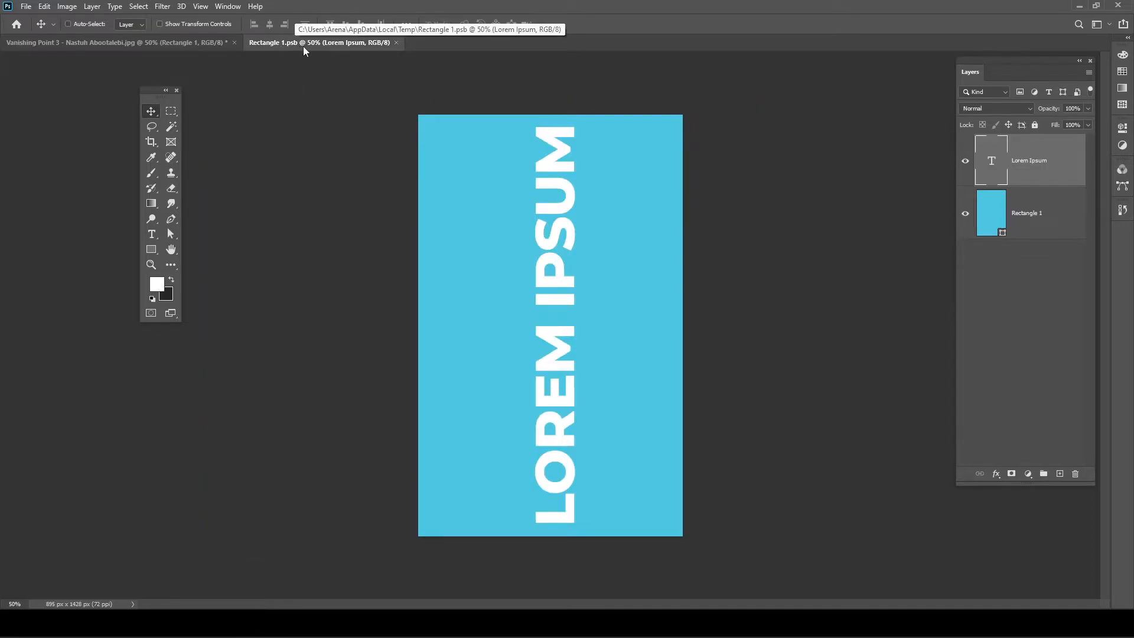
{"action": "left_click", "coordinate": [395, 42]}
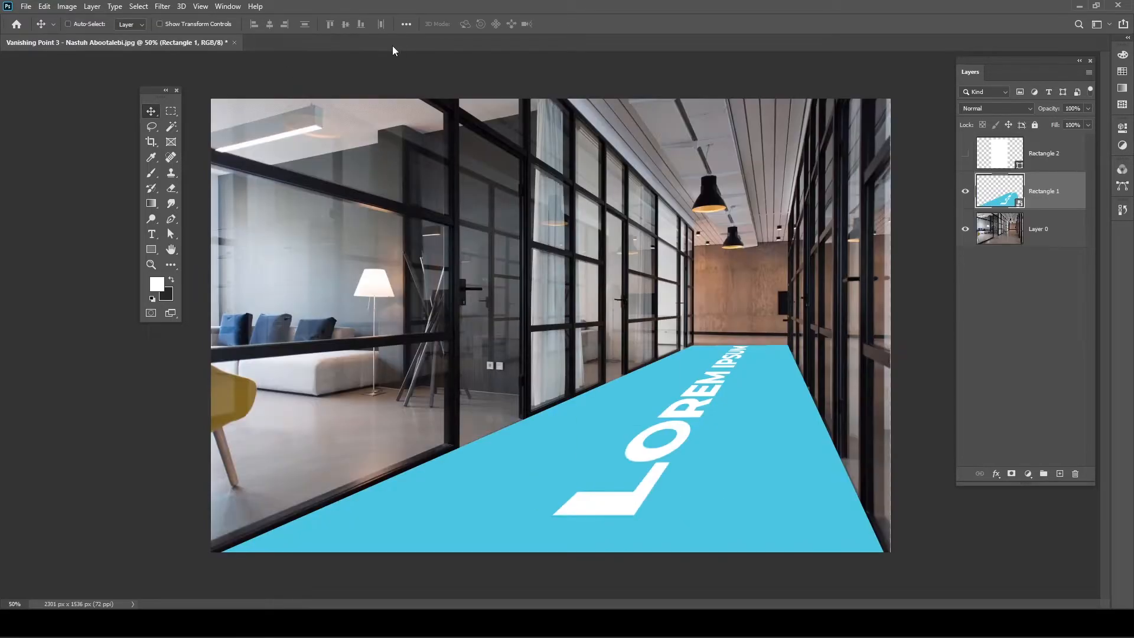
{"action": "double_click", "coordinate": [1019, 202]}
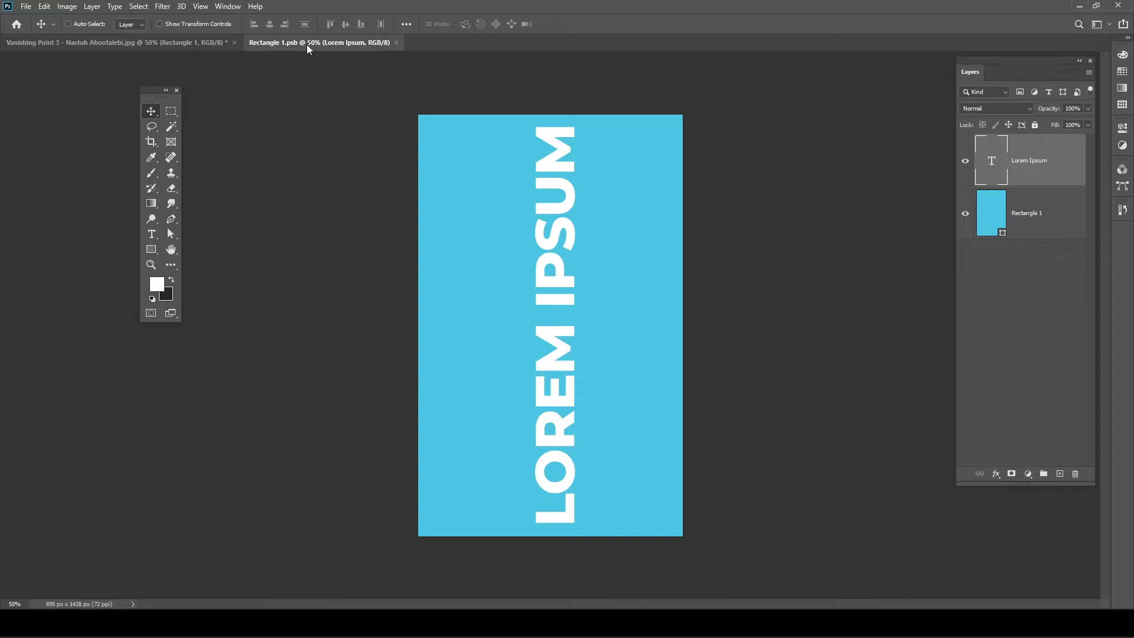
- Float Rectangle 1.psb in its own window, zoom out, and cycle between the two documents
{"action": "left_click_drag", "start_coordinate": [315, 41], "coordinate": [914, 127]}
{"action": "scroll", "coordinate": [114, 245], "scroll_direction": "down", "scroll_amount": 3}
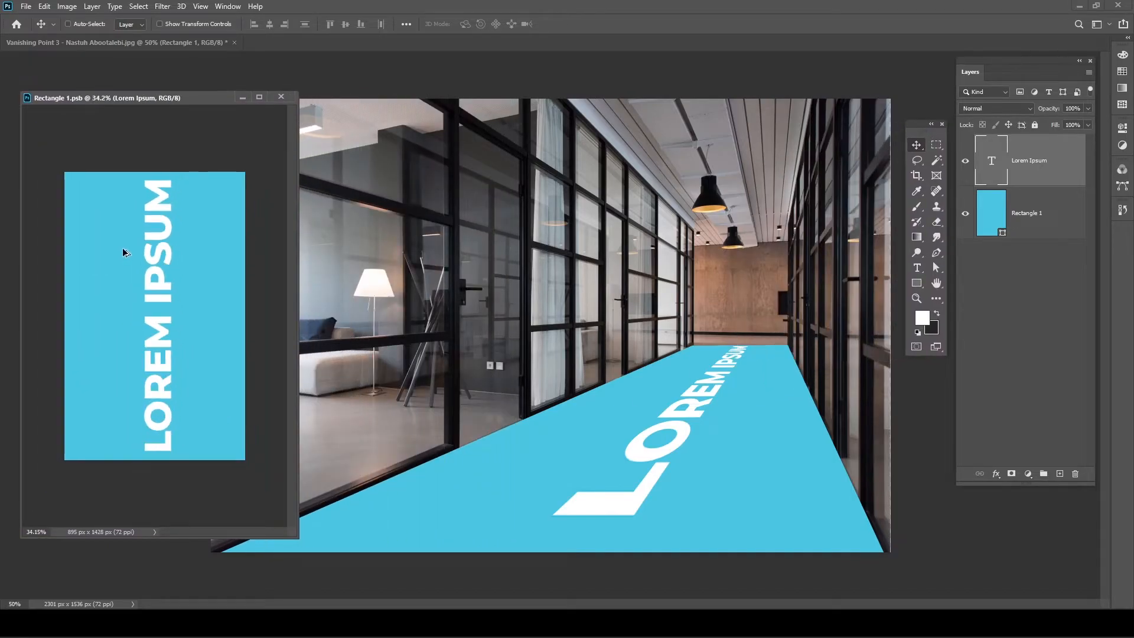
{"action": "left_click", "coordinate": [564, 311]}
{"action": "scroll", "coordinate": [597, 328], "scroll_direction": "down", "scroll_amount": 2}
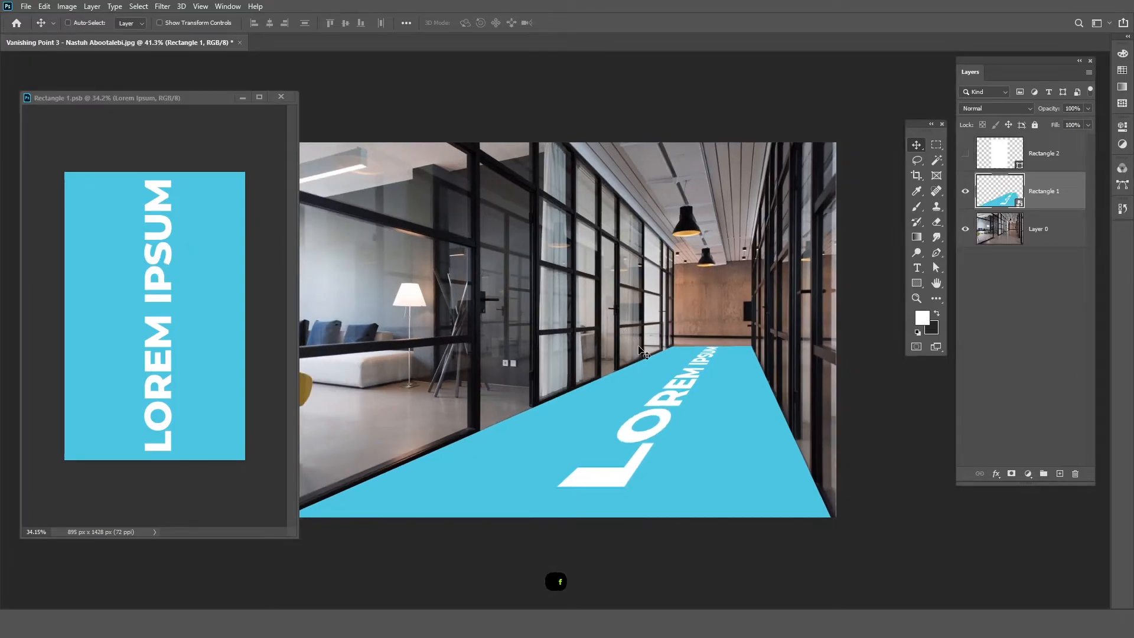
{"action": "key", "text": "f"}
{"action": "key", "text": "ctrl+Tab"}
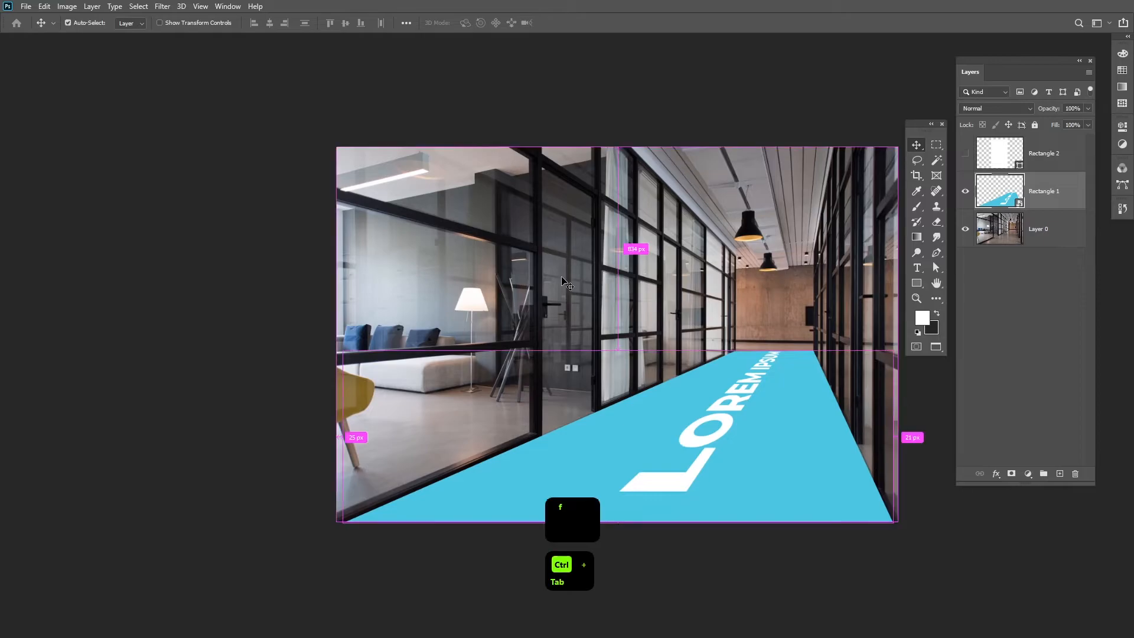
{"action": "key", "text": "ctrl+Tab"}
{"action": "key", "text": "ctrl+Tab"}
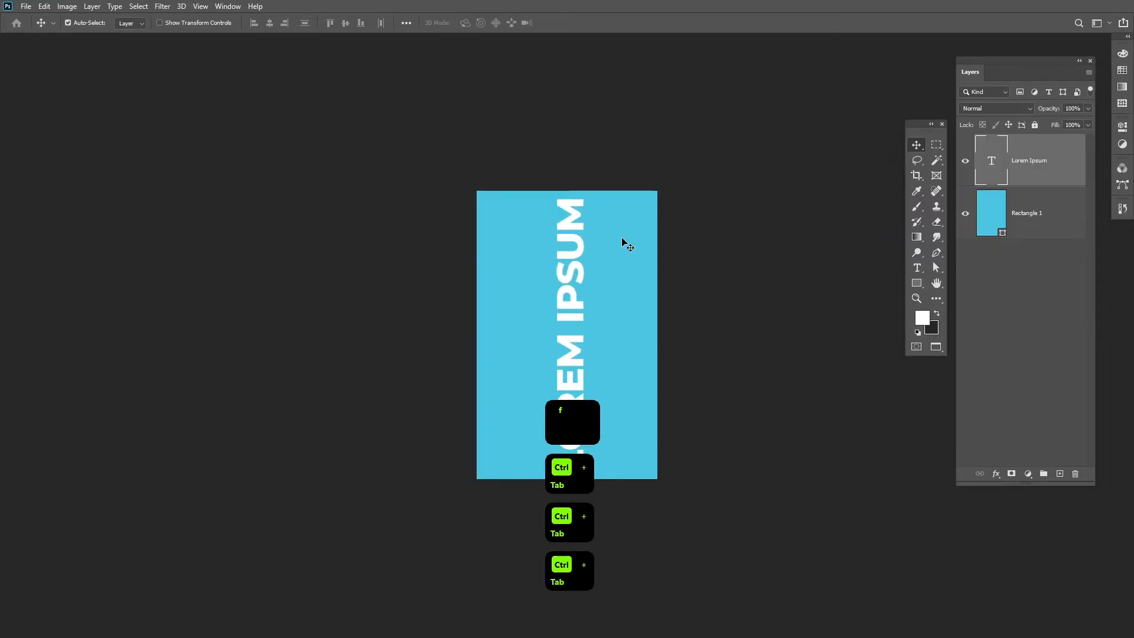
{"action": "key", "text": "f"}
{"action": "key", "text": "f"}
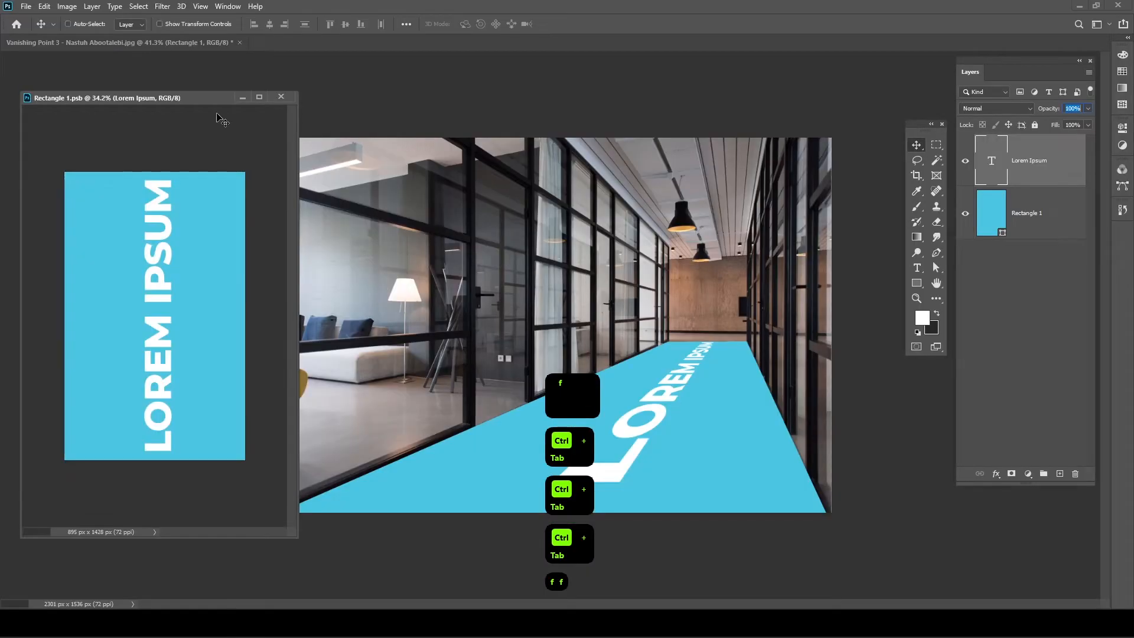
- Move the floating Rectangle 1.psb window up and shrink it beside the corridor photo
{"action": "mouse_move", "coordinate": [207, 103]}
{"action": "left_mouse_down"}
{"action": "mouse_move", "coordinate": [213, 95]}
{"action": "mouse_move", "coordinate": [200, 93]}
{"action": "left_mouse_up"}
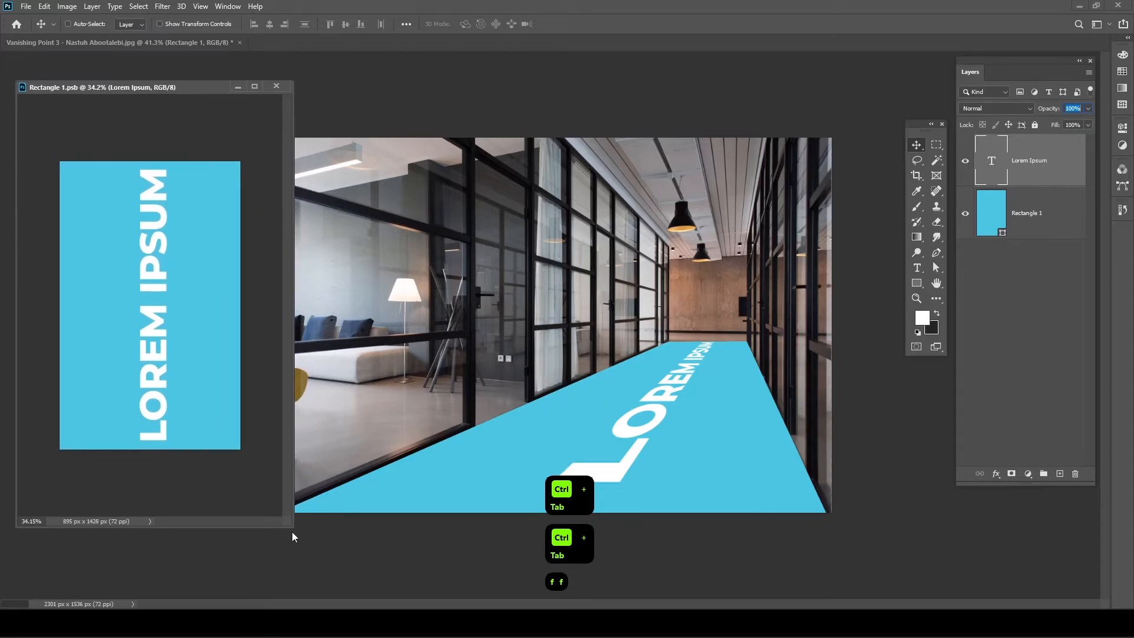
{"action": "left_click_drag", "start_coordinate": [293, 529], "coordinate": [250, 491]}
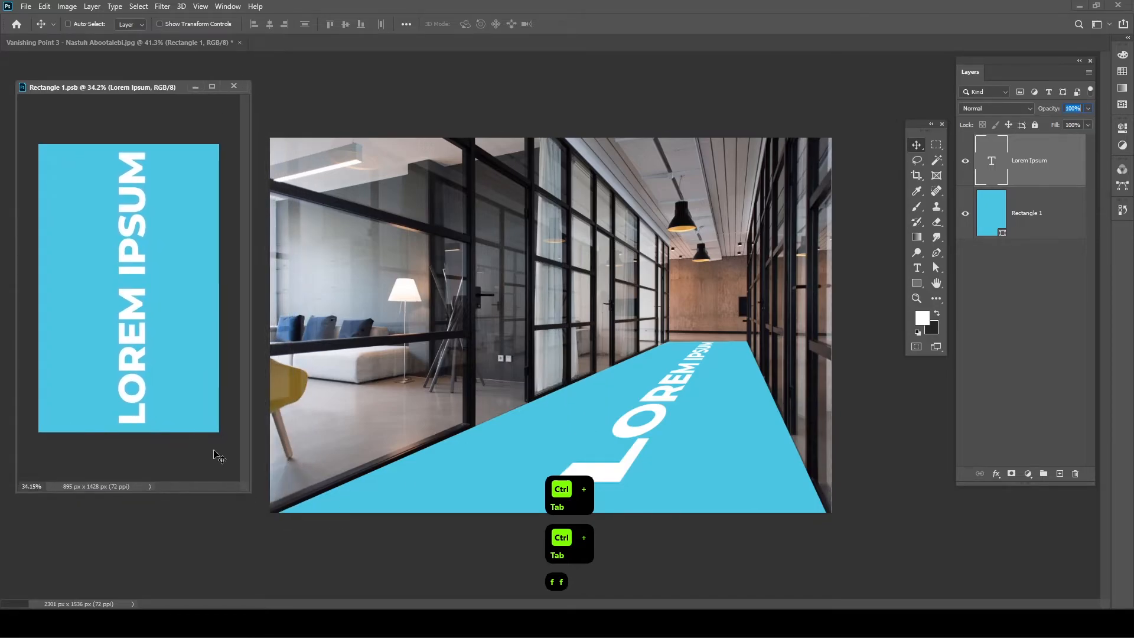
{"action": "left_click", "coordinate": [136, 295]}
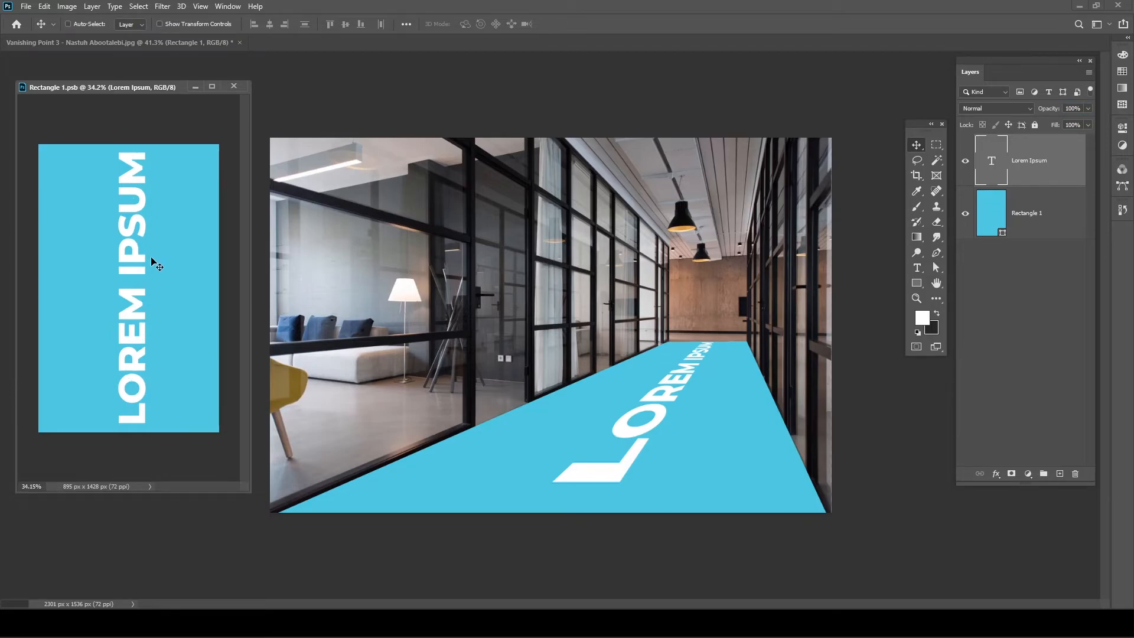
- Squash the LOREM IPSUM text from the top in three passes, saving after each so the floor updates
{"action": "key", "text": "ctrl+t"}
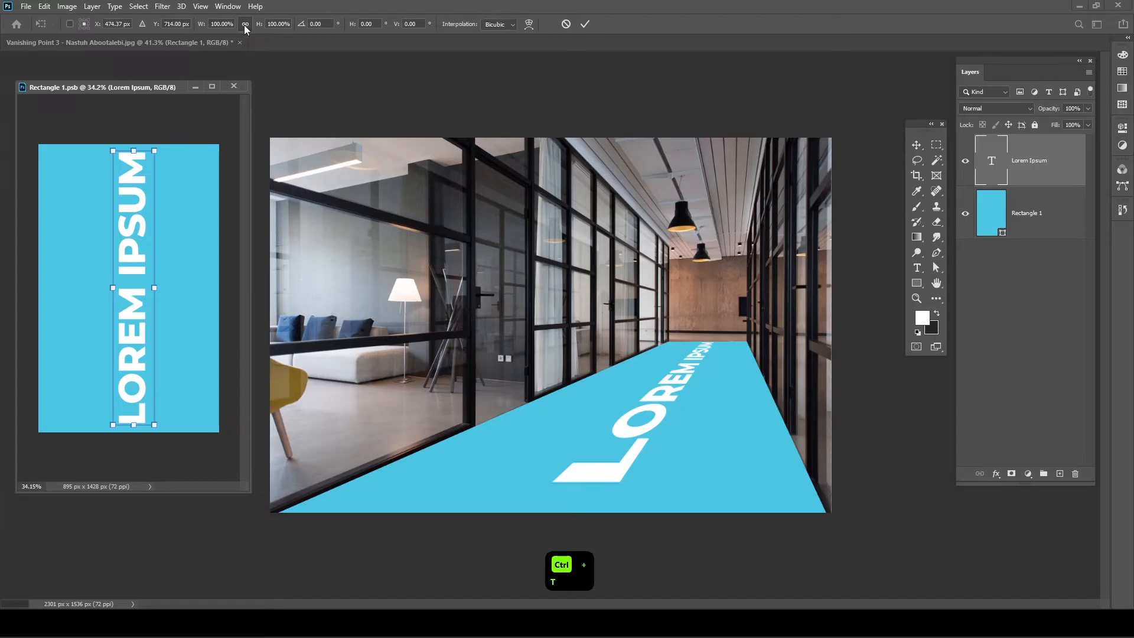
{"action": "left_click_drag", "start_coordinate": [135, 151], "coordinate": [135, 265]}
{"action": "key", "text": "Return"}
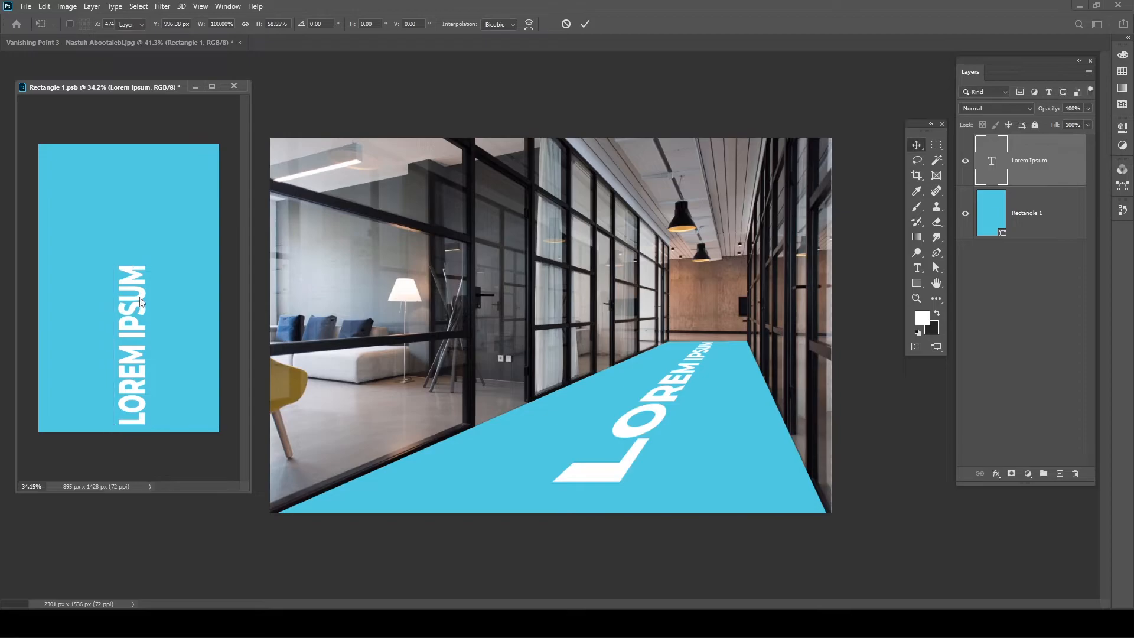
{"action": "key", "text": "ctrl+s"}
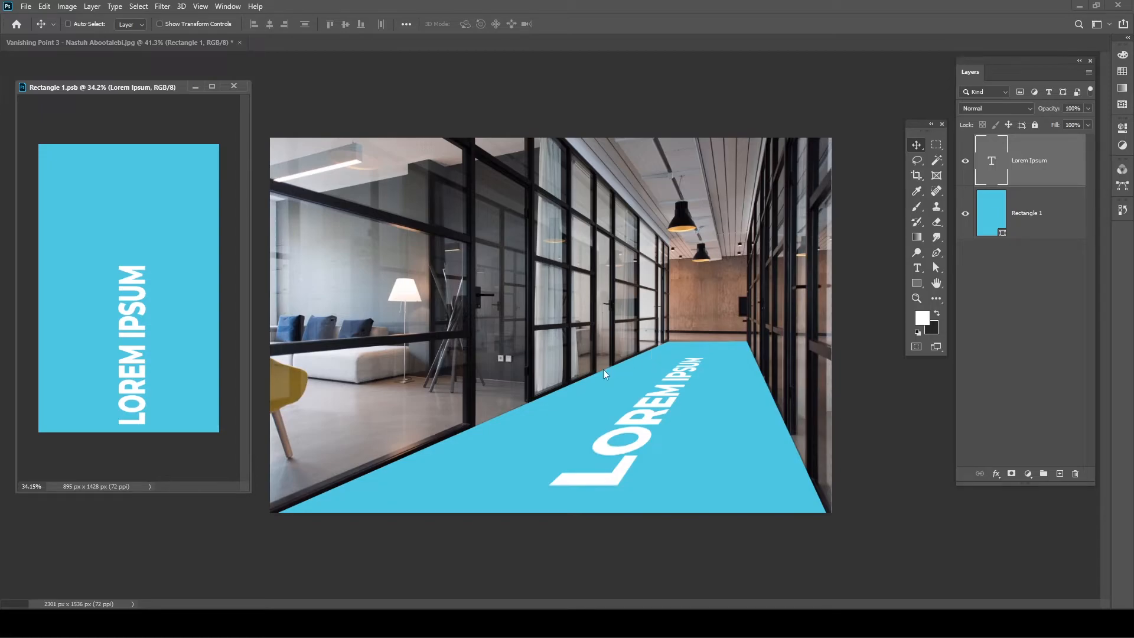
{"action": "key", "text": "ctrl+t"}
{"action": "left_click_drag", "start_coordinate": [133, 267], "coordinate": [133, 293]}
{"action": "key", "text": "Return"}
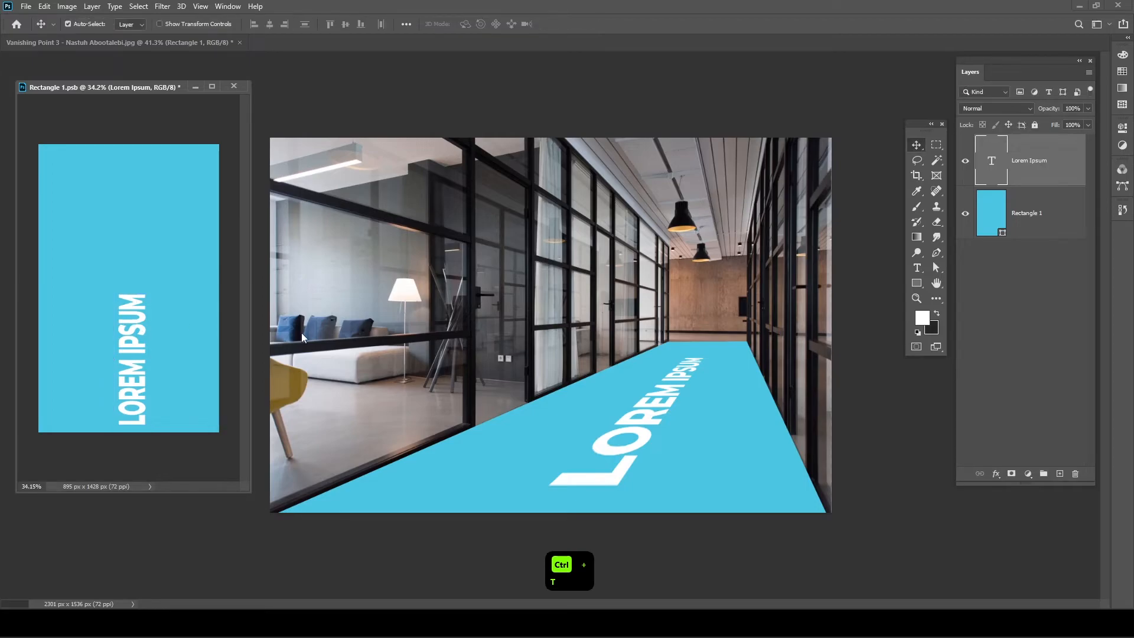
{"action": "key", "text": "ctrl+s"}
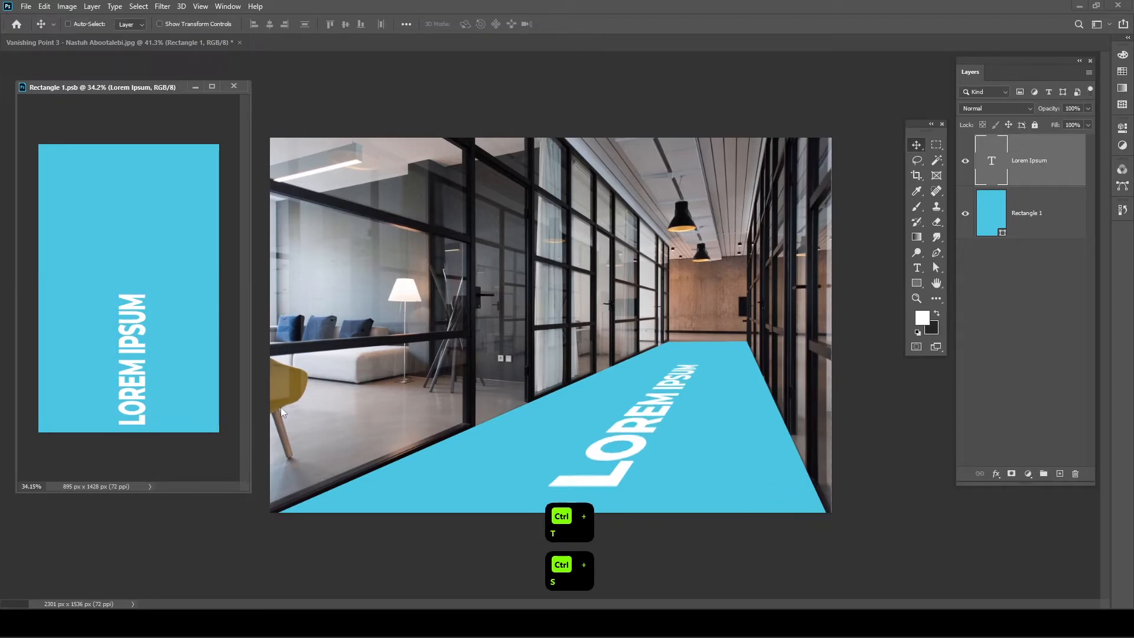
{"action": "key", "text": "ctrl+t"}
{"action": "left_click_drag", "start_coordinate": [133, 294], "coordinate": [133, 329]}
{"action": "key", "text": "Return"}
{"action": "key", "text": "ctrl+s"}
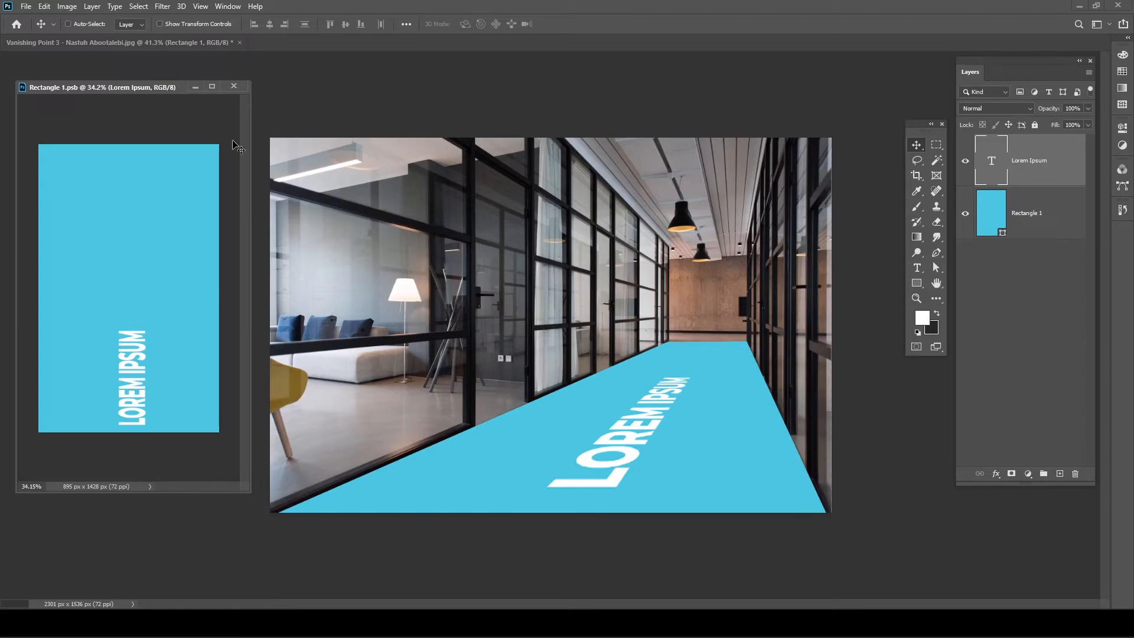
{"action": "left_click_drag", "start_coordinate": [129, 91], "coordinate": [292, 48]}
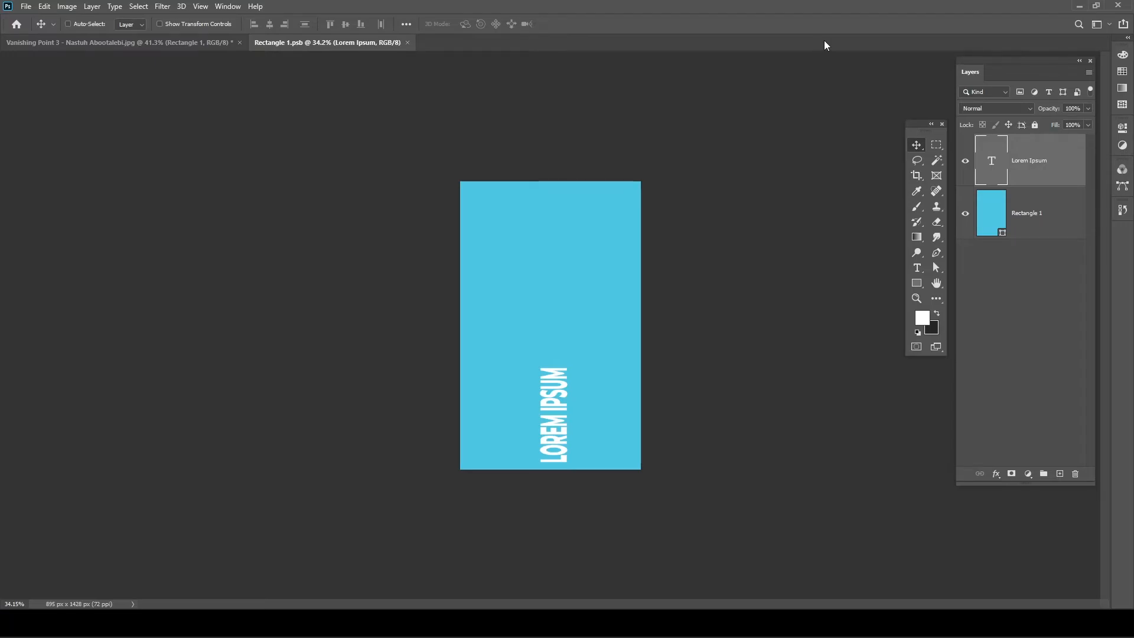
{"action": "left_click_drag", "start_coordinate": [348, 42], "coordinate": [125, 113]}
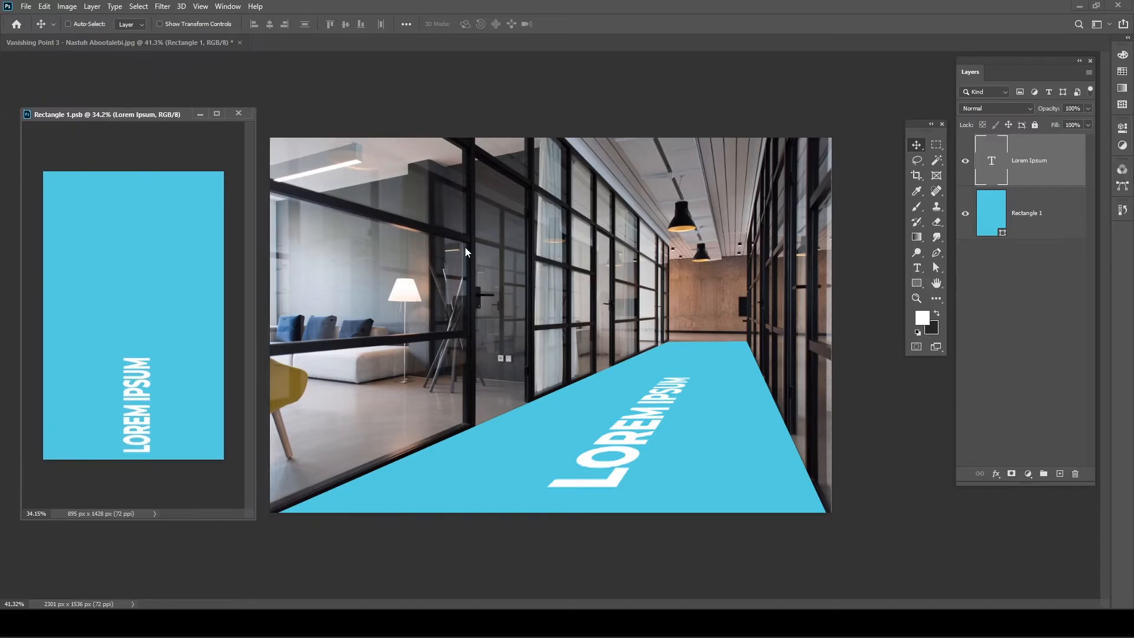
{"action": "left_click_drag", "start_coordinate": [161, 116], "coordinate": [267, 39]}
{"action": "left_click", "coordinate": [237, 45]}
{"action": "left_click", "coordinate": [283, 44]}
{"action": "left_click", "coordinate": [175, 43]}
{"action": "left_click", "coordinate": [276, 42]}
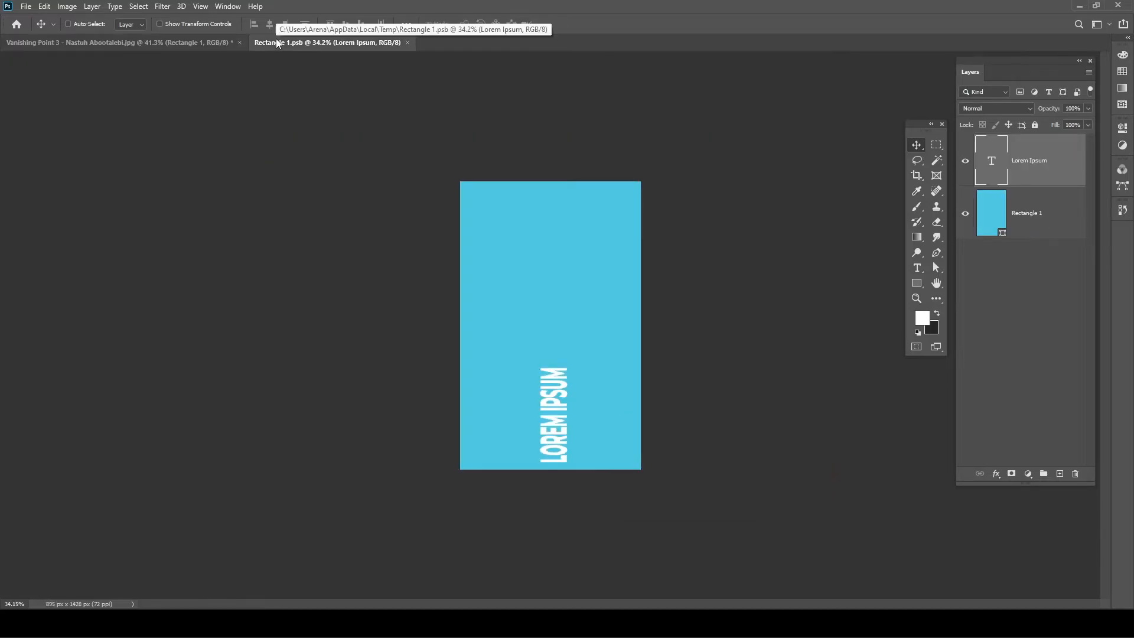
{"action": "left_click_drag", "start_coordinate": [276, 41], "coordinate": [70, 119]}
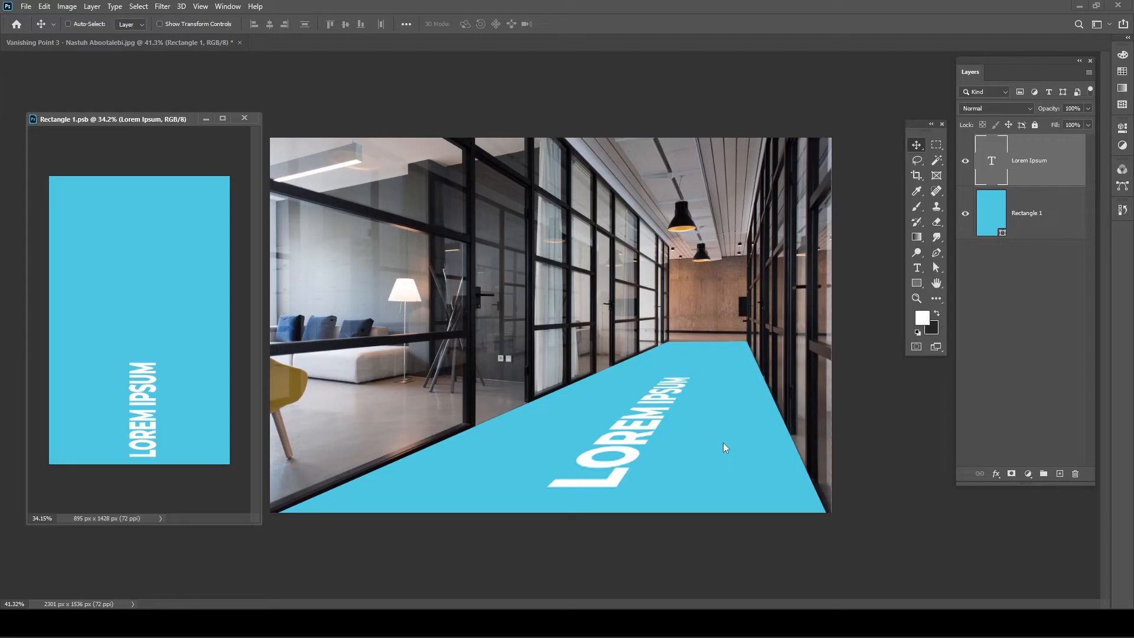
- Hide the blue Rectangle 1 layer and save, then pick the LOREM IPSUM text layer with the Type tool
{"action": "left_click", "coordinate": [1040, 219]}
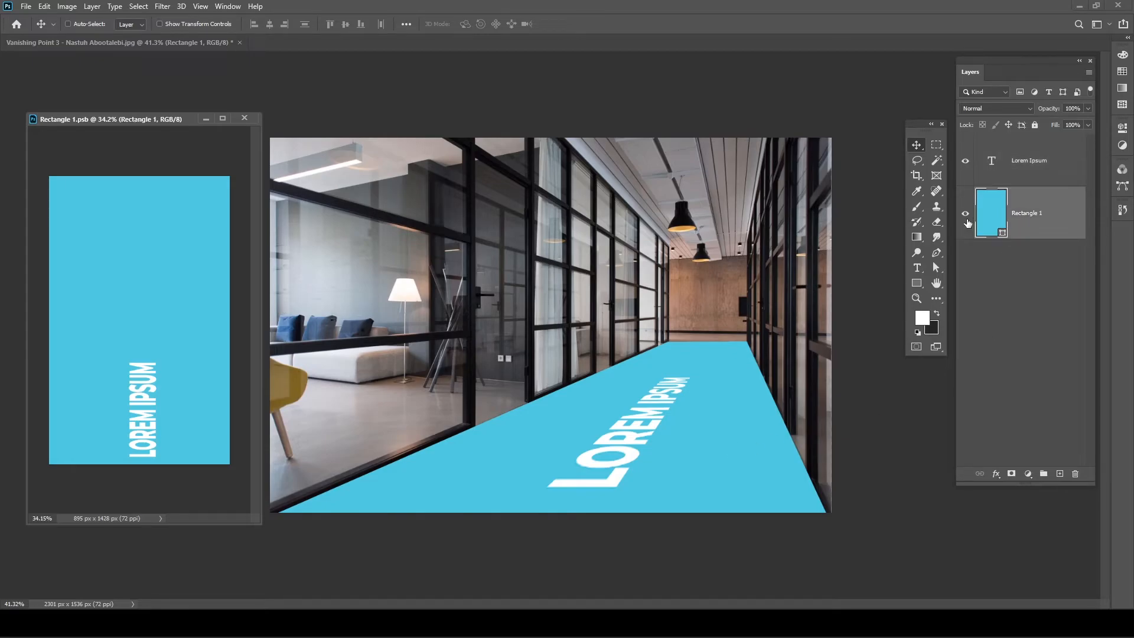
{"action": "left_click", "coordinate": [967, 219]}
{"action": "key", "text": "ctrl+s"}
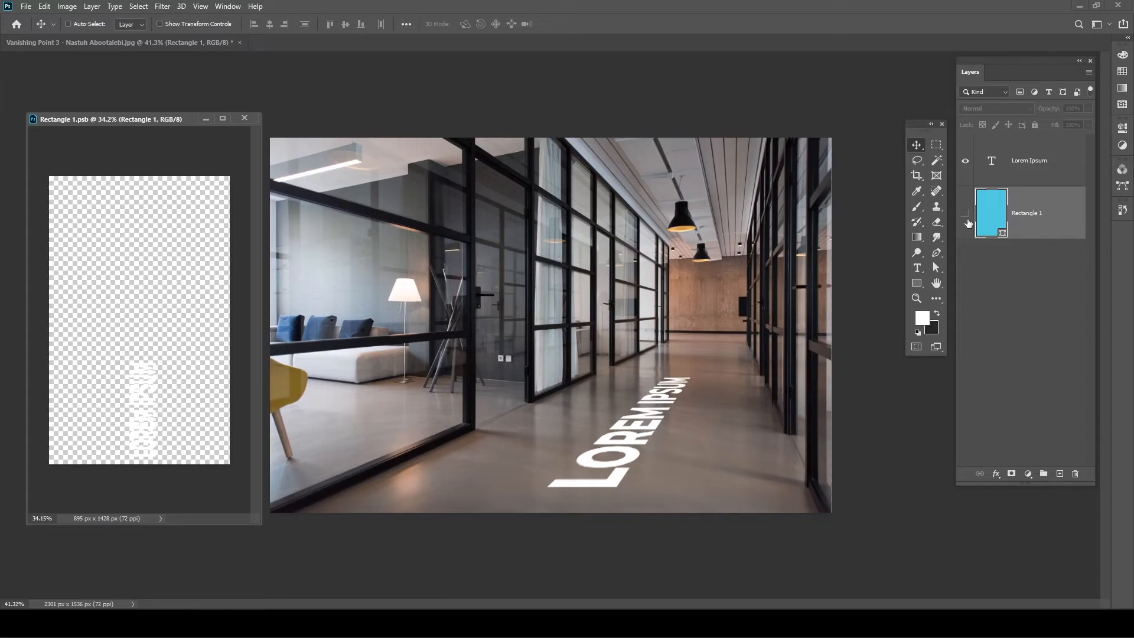
{"action": "left_click", "coordinate": [1034, 168]}
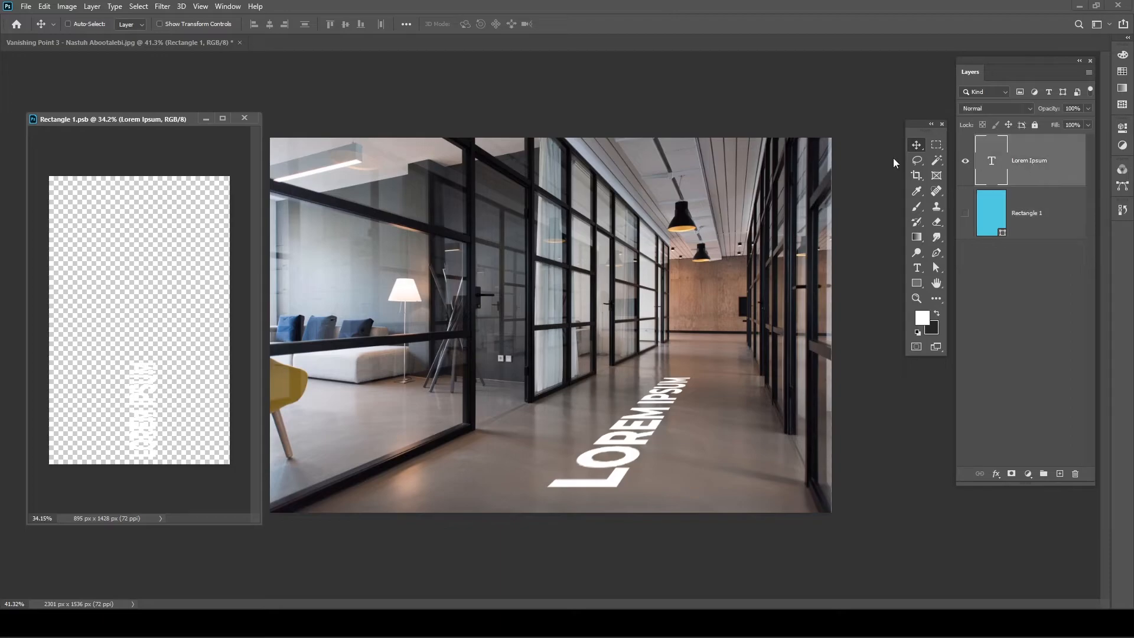
{"action": "key", "text": "t"}
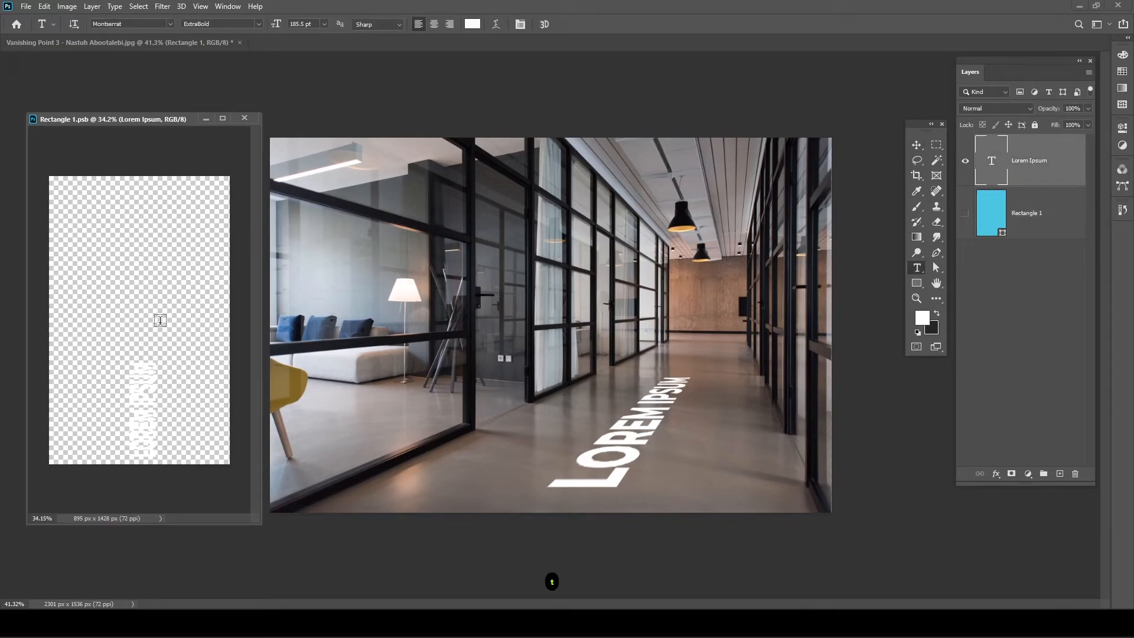
- Try a dark grey, then a grey sampled from the floor, as the text colour, saving each time
{"action": "left_click", "coordinate": [472, 26]}
{"action": "left_click_drag", "start_coordinate": [282, 220], "coordinate": [200, 290]}
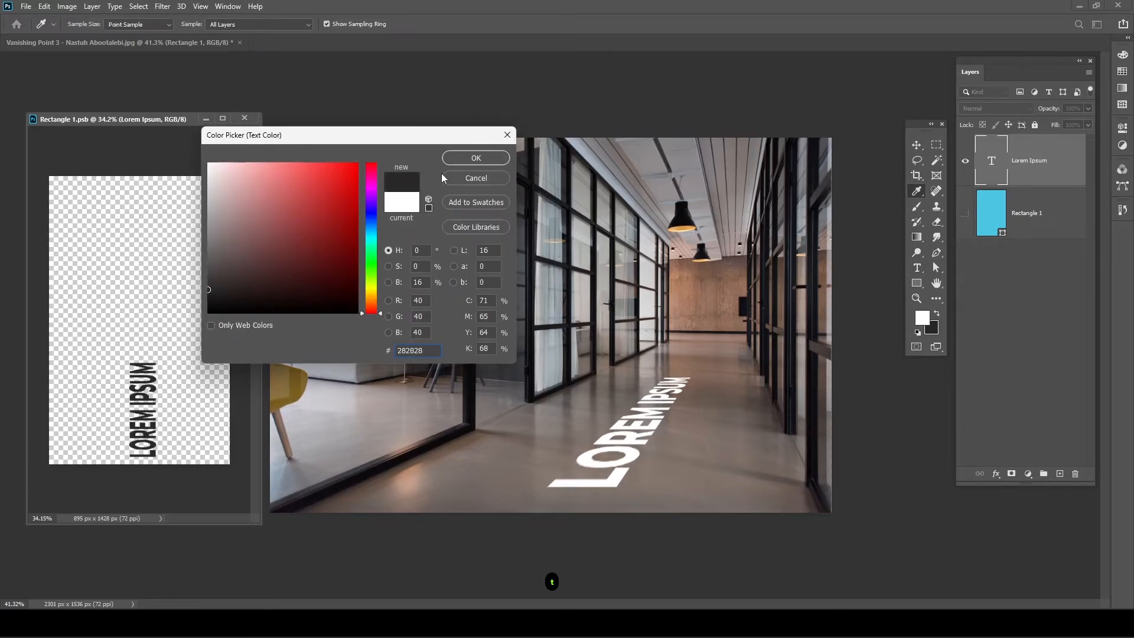
{"action": "left_click", "coordinate": [476, 158]}
{"action": "key", "text": "ctrl+s"}
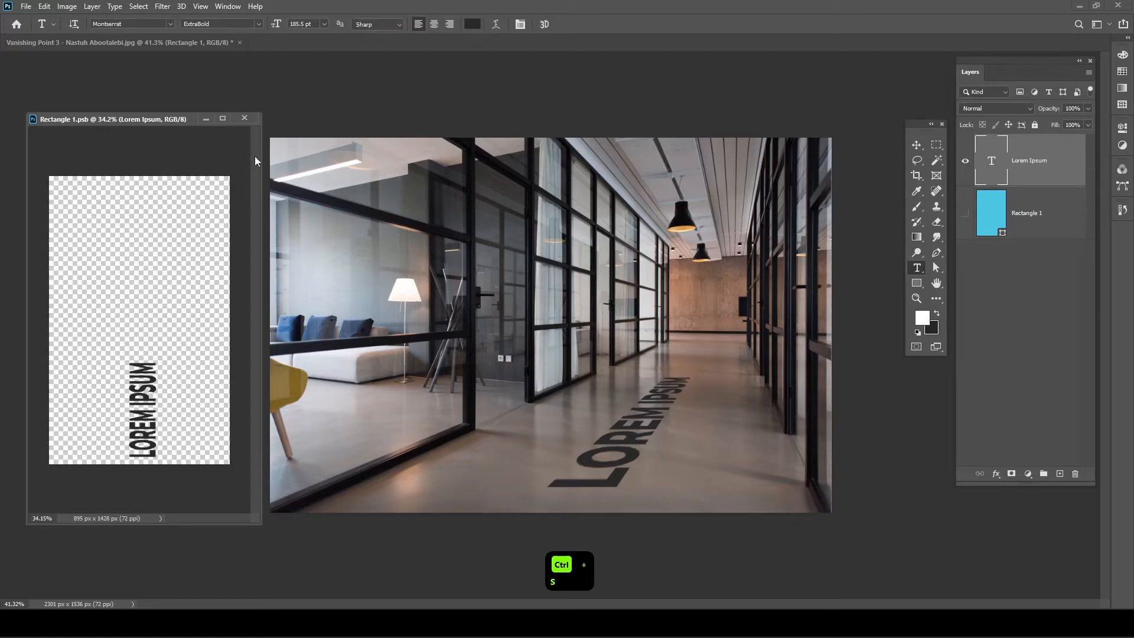
{"action": "left_click", "coordinate": [472, 23]}
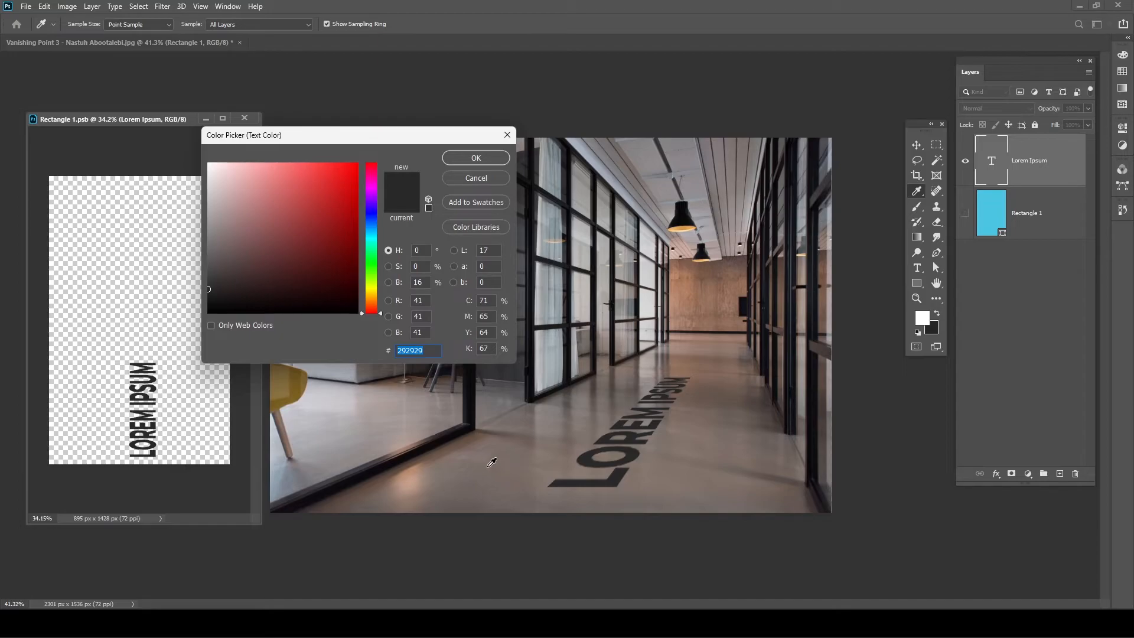
{"action": "left_click", "coordinate": [480, 467]}
{"action": "left_click", "coordinate": [495, 154]}
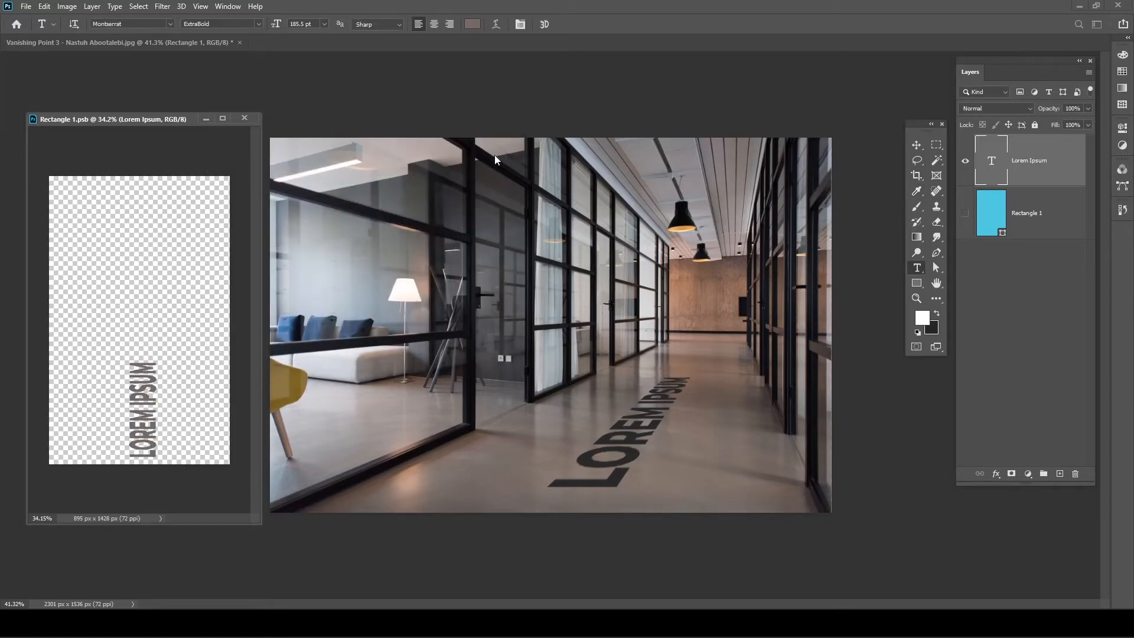
{"action": "key", "text": "ctrl+s"}
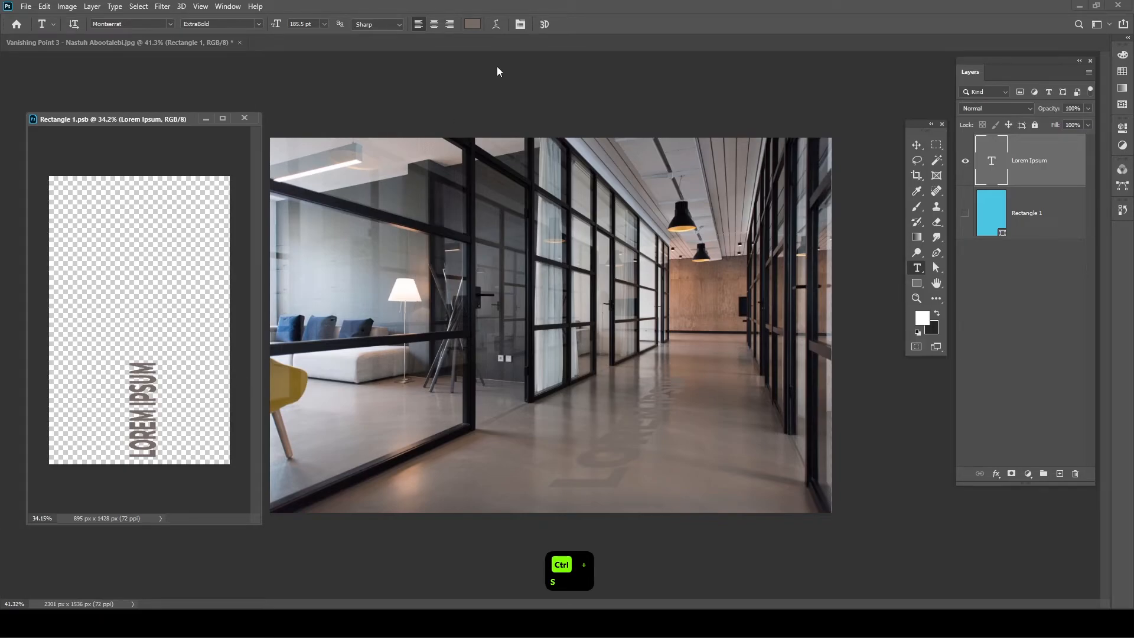
- Set the LOREM IPSUM text colour to white (ffffff) and save the .psb
{"action": "left_click", "coordinate": [473, 25]}
{"action": "type", "text": "ffffff"}
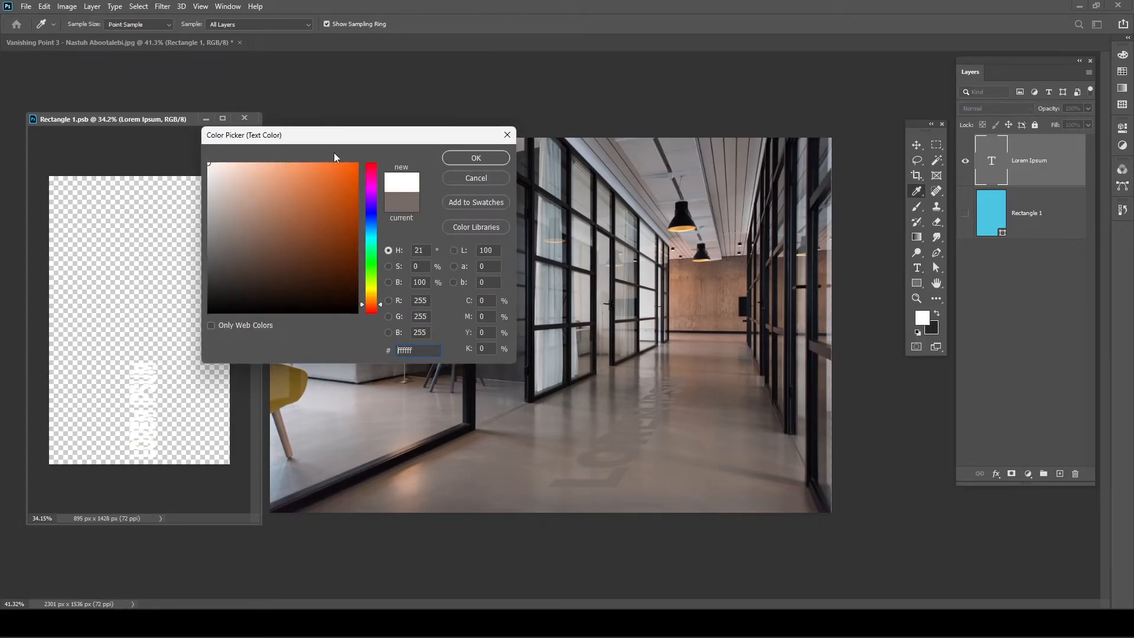
{"action": "left_click", "coordinate": [466, 158]}
{"action": "key", "text": "ctrl+s"}
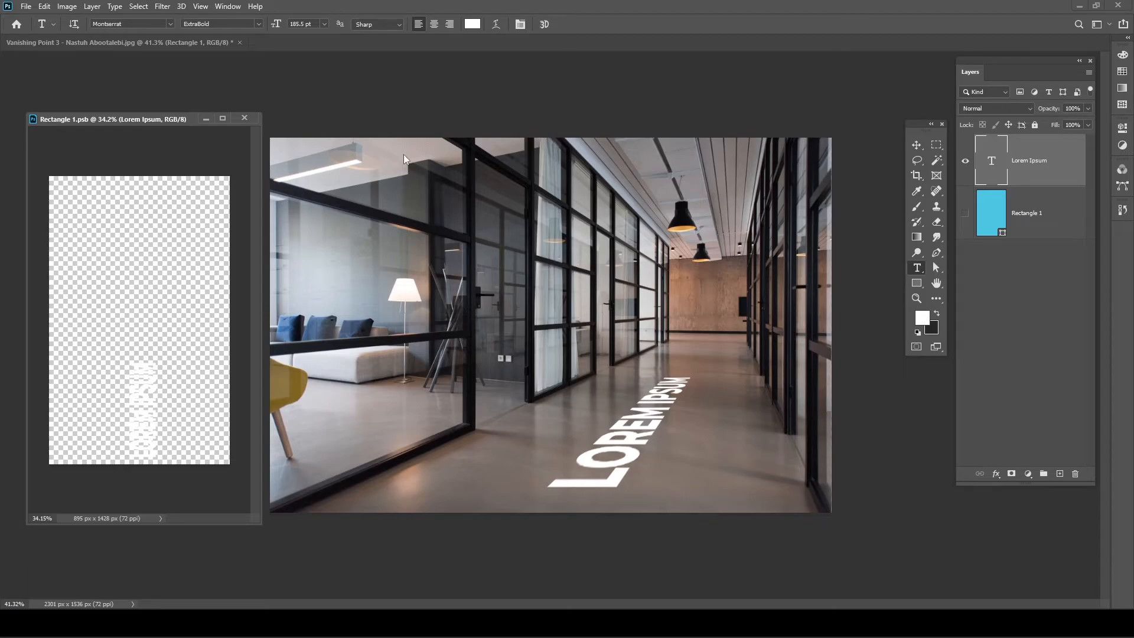
- Close Rectangle 1.psb, delete the Rectangle 2 layer and hide the Rectangle 1 floor lettering
{"action": "left_click", "coordinate": [245, 118]}
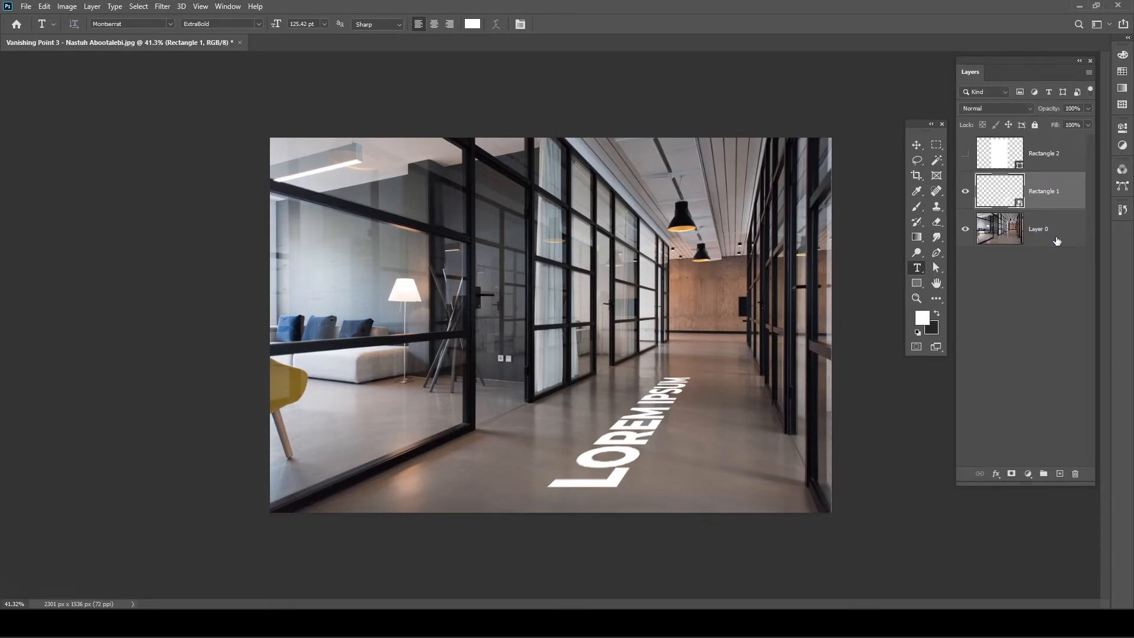
{"action": "left_click", "coordinate": [1040, 165]}
{"action": "key", "text": "Delete"}
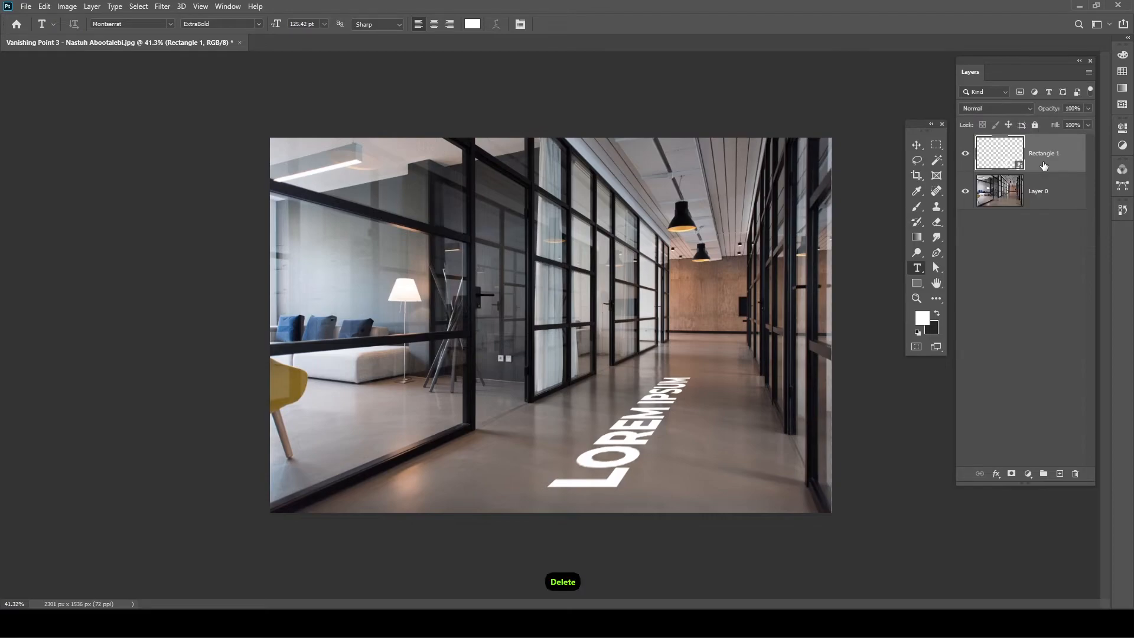
{"action": "left_click", "coordinate": [966, 157]}
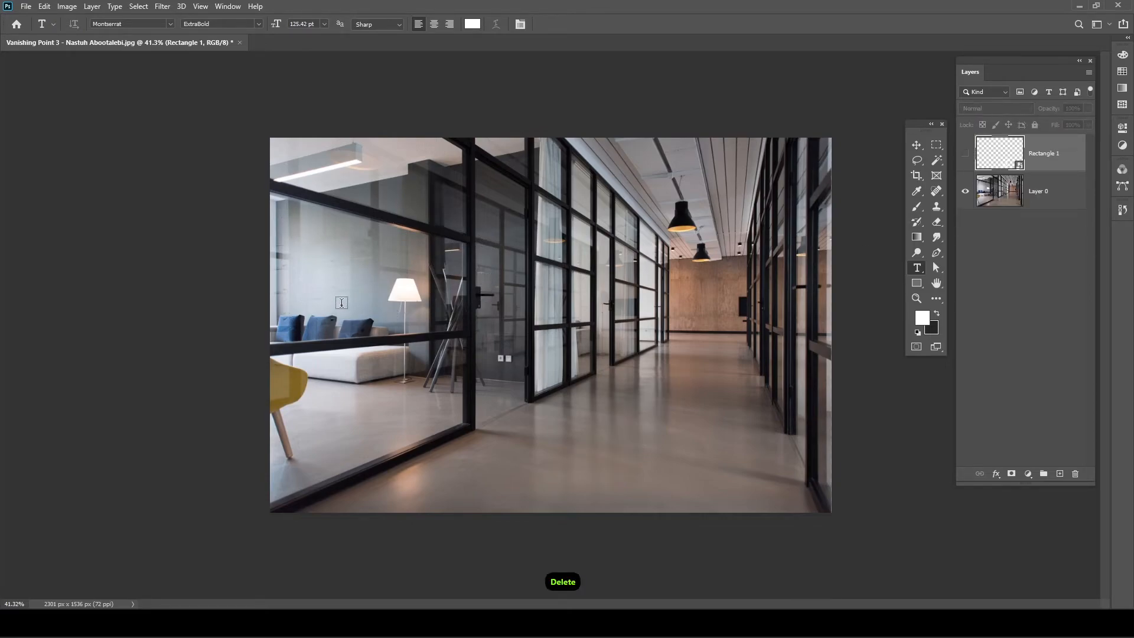
{"action": "key", "text": "Tab"}
{"action": "key", "text": "Tab"}
{"action": "scroll", "coordinate": [500, 360], "scroll_direction": "up", "scroll_amount": 3}
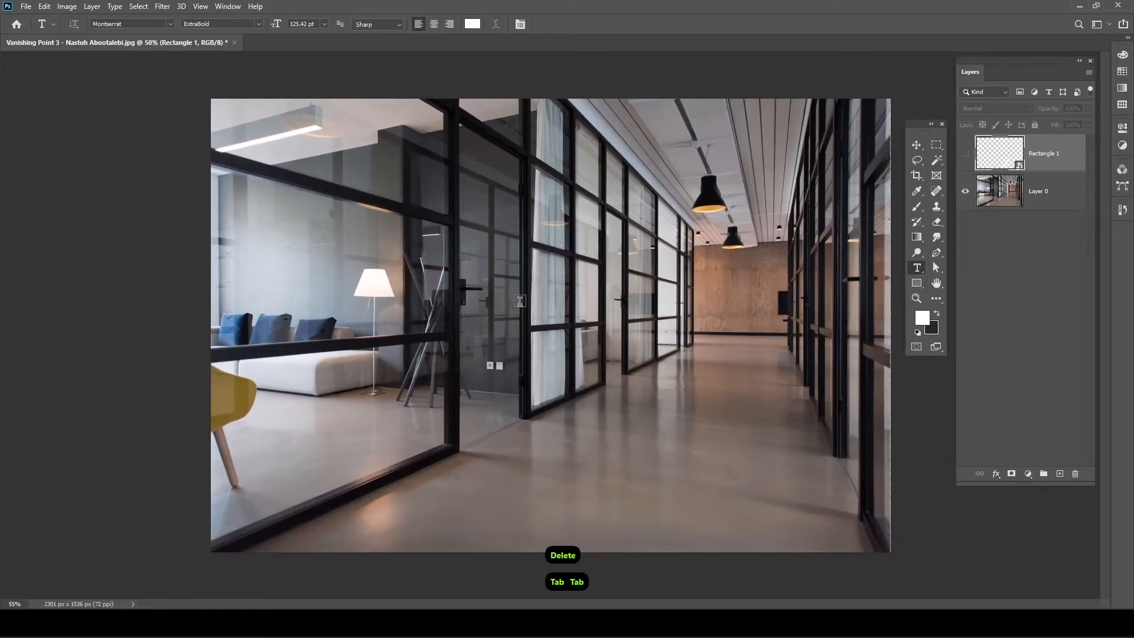
{"action": "scroll", "coordinate": [450, 296], "scroll_direction": "up", "scroll_amount": 1}
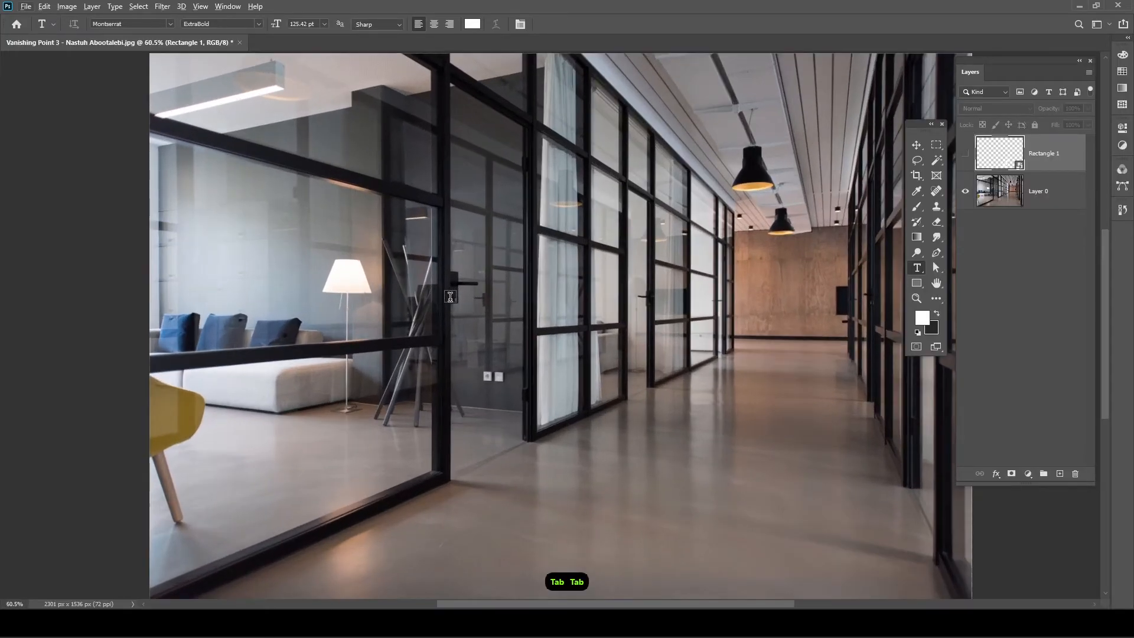
{"action": "scroll", "coordinate": [450, 296], "scroll_direction": "up", "scroll_amount": 3}
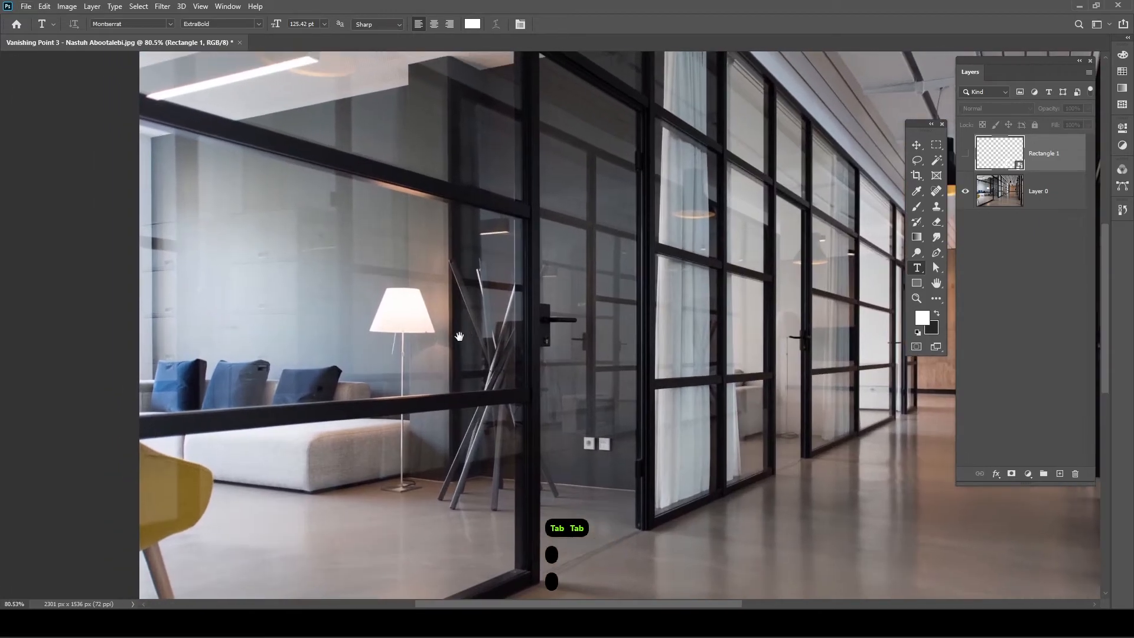
- Draw a large white rectangle covering the glass partition
{"action": "left_click", "coordinate": [917, 283]}
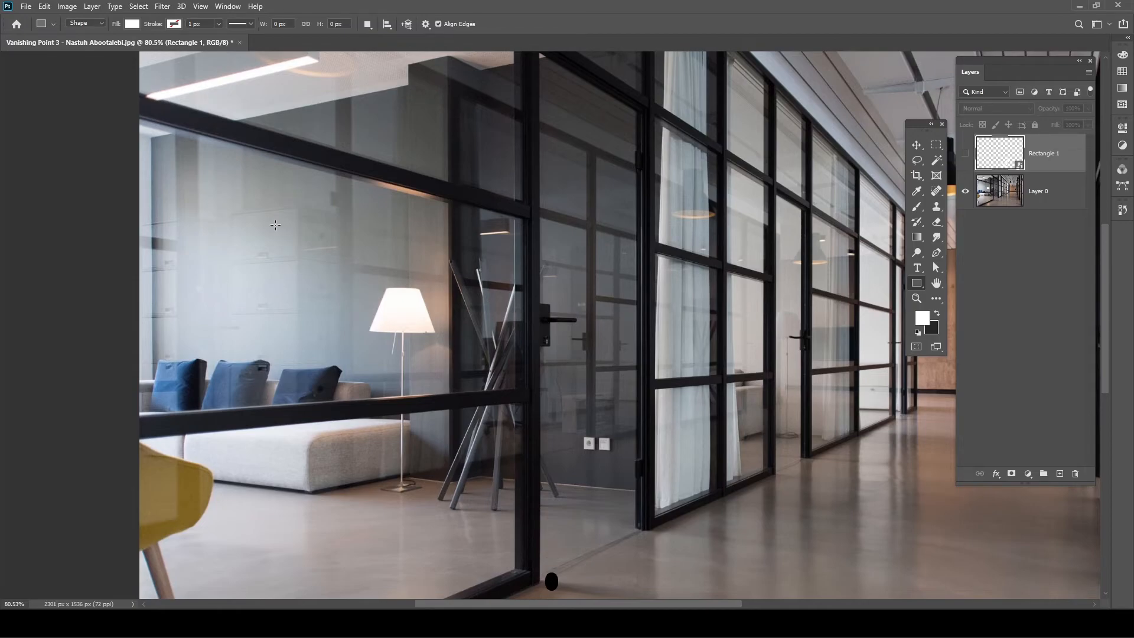
{"action": "left_click_drag", "start_coordinate": [292, 172], "coordinate": [906, 440]}
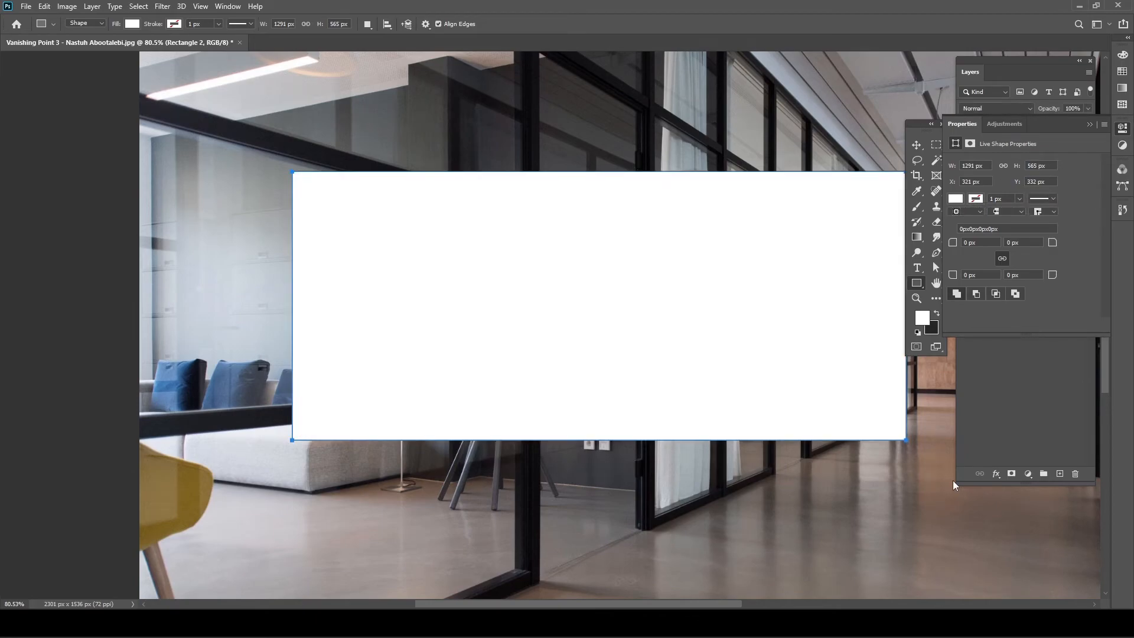
{"action": "left_click", "coordinate": [961, 124]}
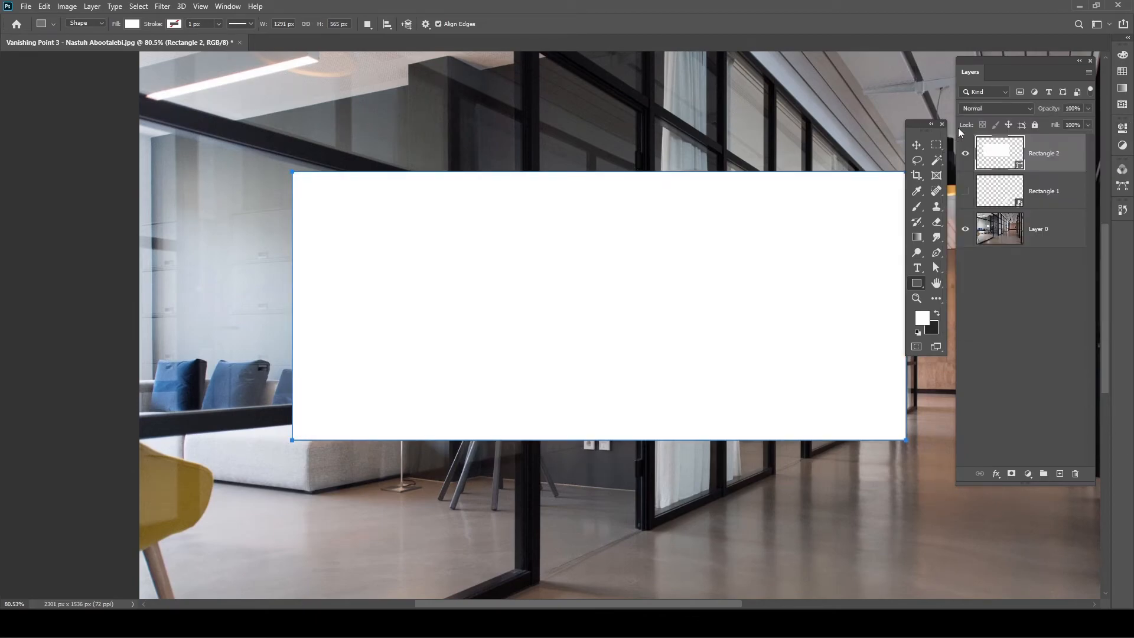
- Convert the Rectangle 2 layer to a smart object and lower its opacity to 34%
{"action": "right_click", "coordinate": [1076, 159]}
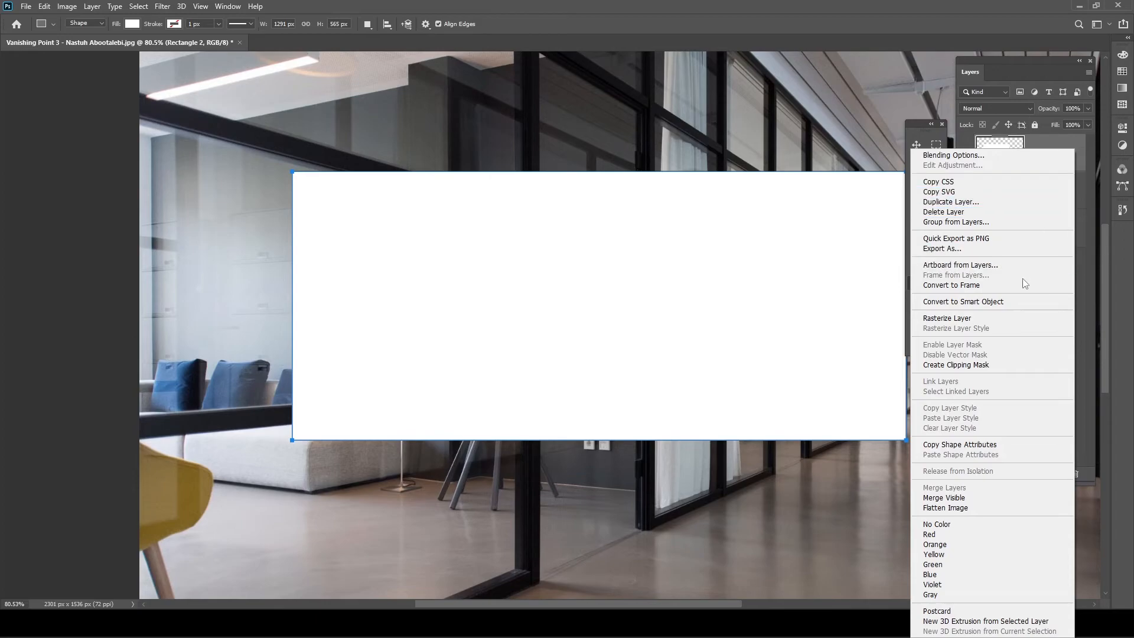
{"action": "left_click", "coordinate": [1023, 301]}
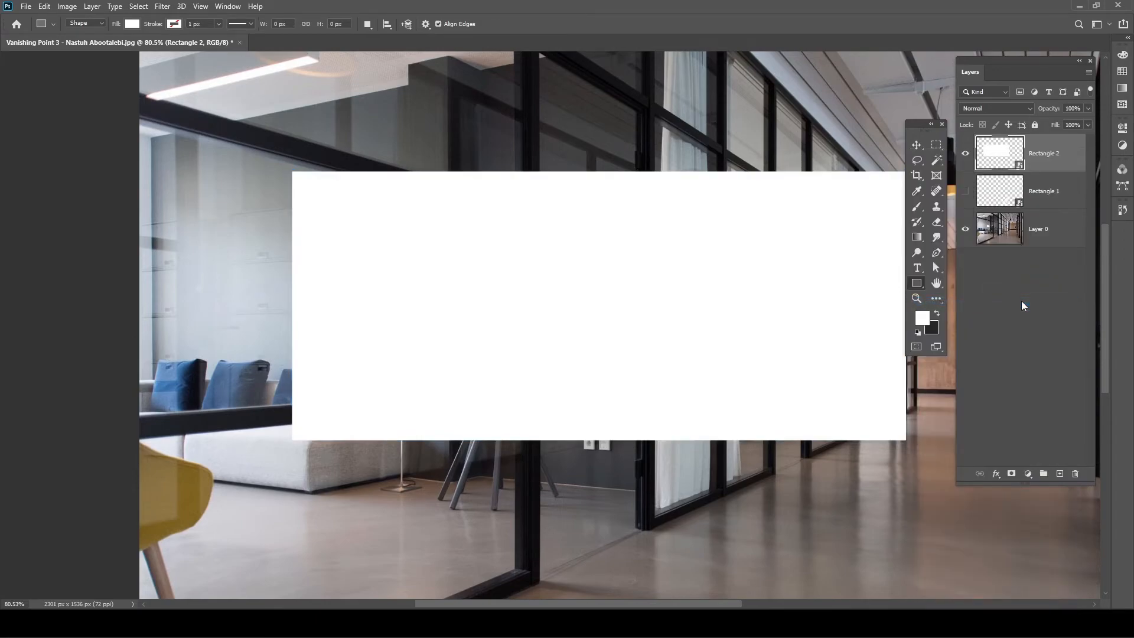
{"action": "left_click_drag", "start_coordinate": [1053, 113], "coordinate": [1012, 114]}
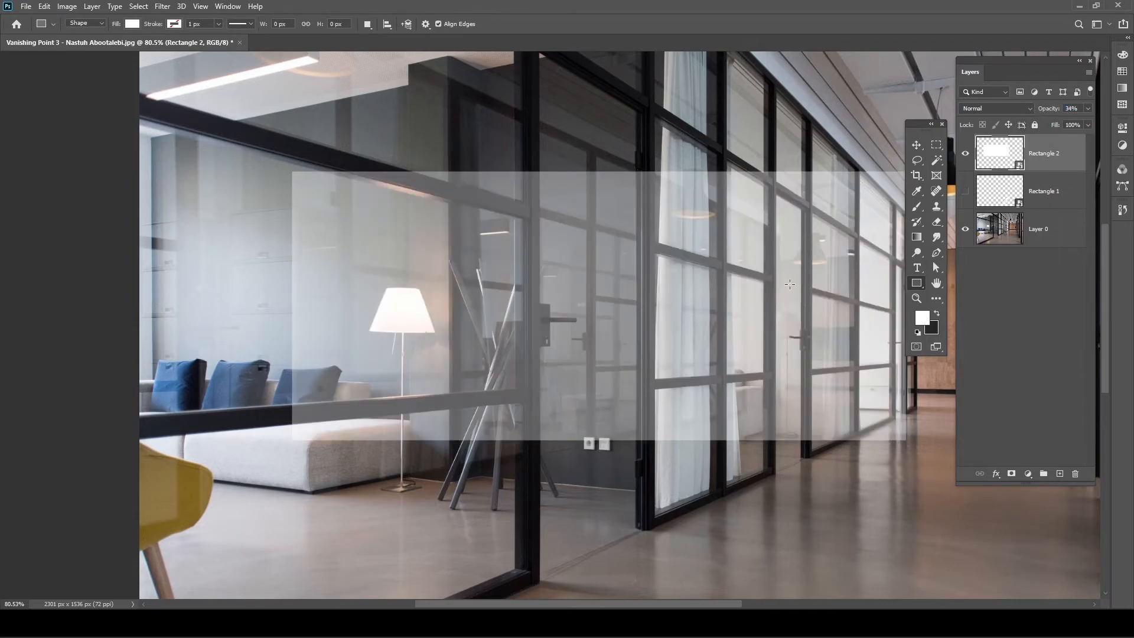
- Put the rectangle into Distort transform and pin its top-left corner to the glass frame
{"action": "key", "text": "ctrl+t"}
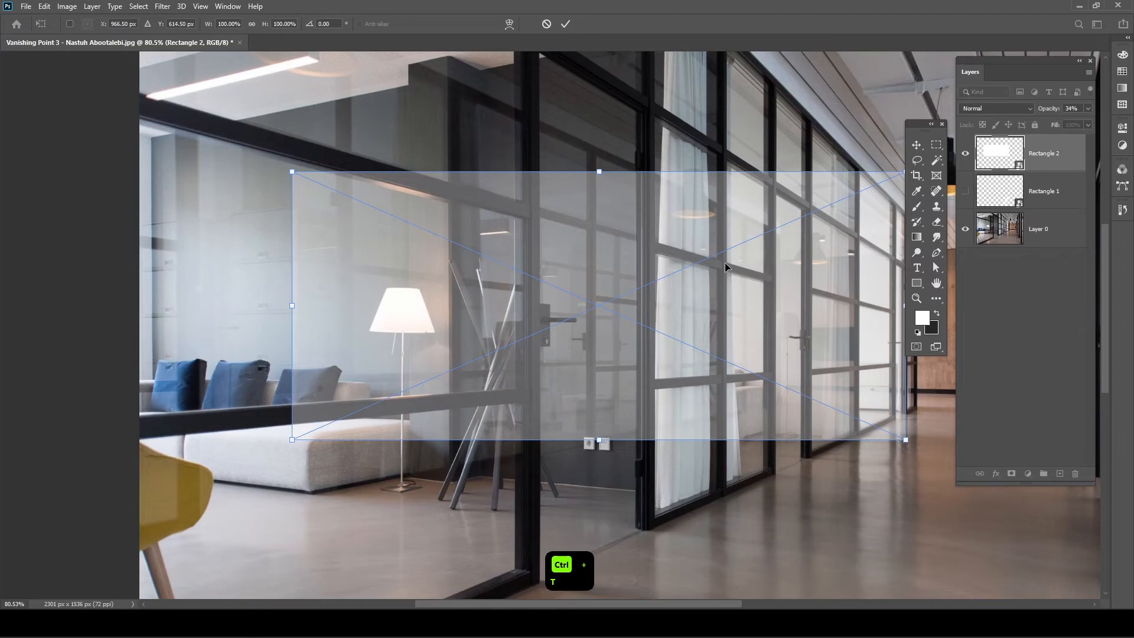
{"action": "scroll", "coordinate": [455, 206], "scroll_direction": "up", "scroll_amount": 3}
{"action": "scroll", "coordinate": [455, 205], "scroll_direction": "up", "scroll_amount": 3}
{"action": "left_click_drag", "start_coordinate": [309, 205], "coordinate": [778, 366]}
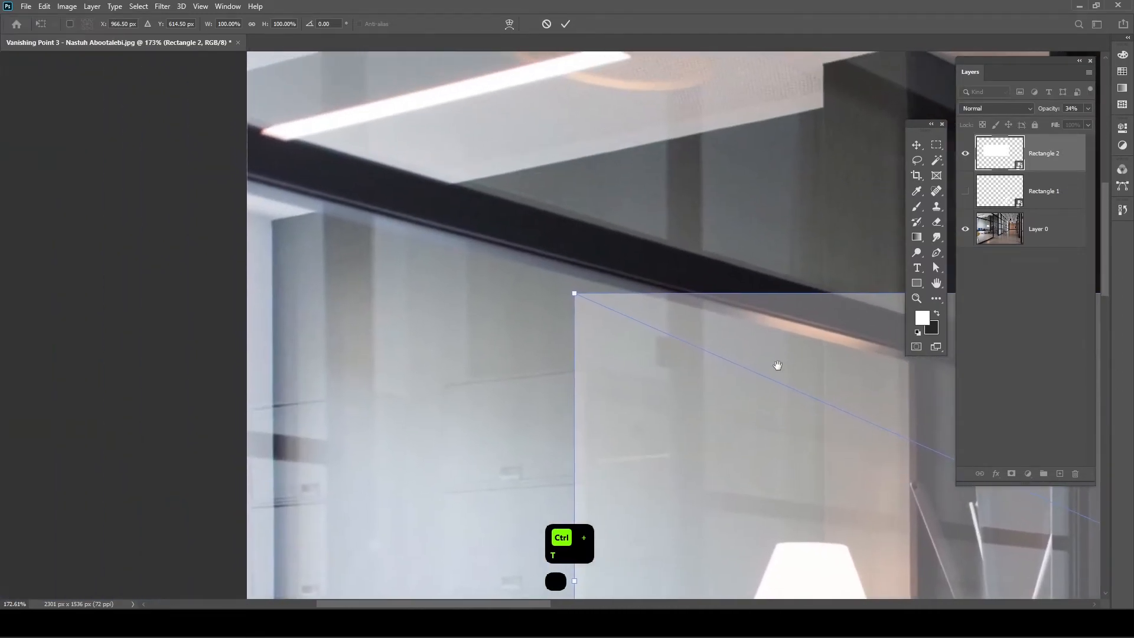
{"action": "right_click", "coordinate": [700, 326]}
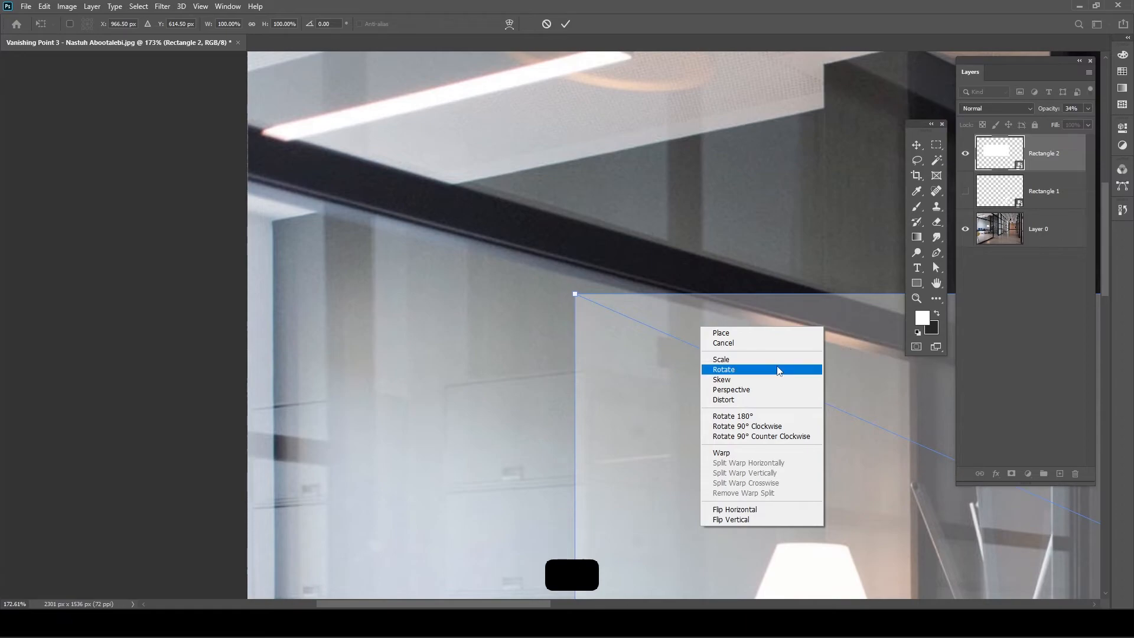
{"action": "left_click", "coordinate": [725, 400]}
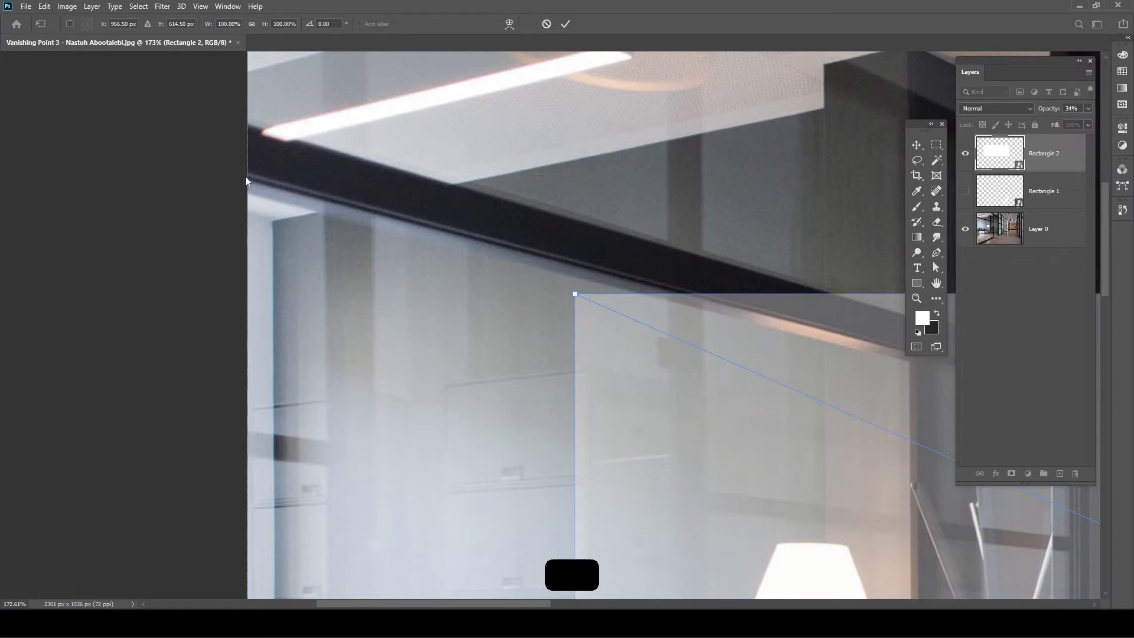
{"action": "left_click_drag", "start_coordinate": [574, 294], "coordinate": [246, 180]}
{"action": "left_click_drag", "start_coordinate": [519, 322], "coordinate": [375, 347]}
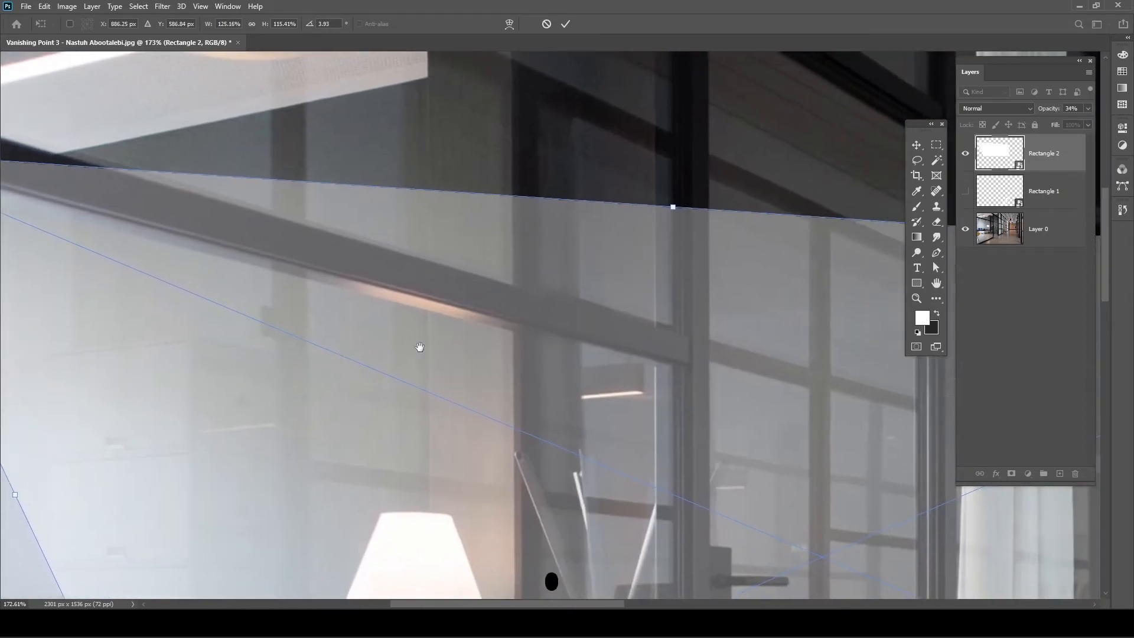
{"action": "key", "text": "Tab"}
{"action": "scroll", "coordinate": [559, 344], "scroll_direction": "down", "scroll_amount": 3}
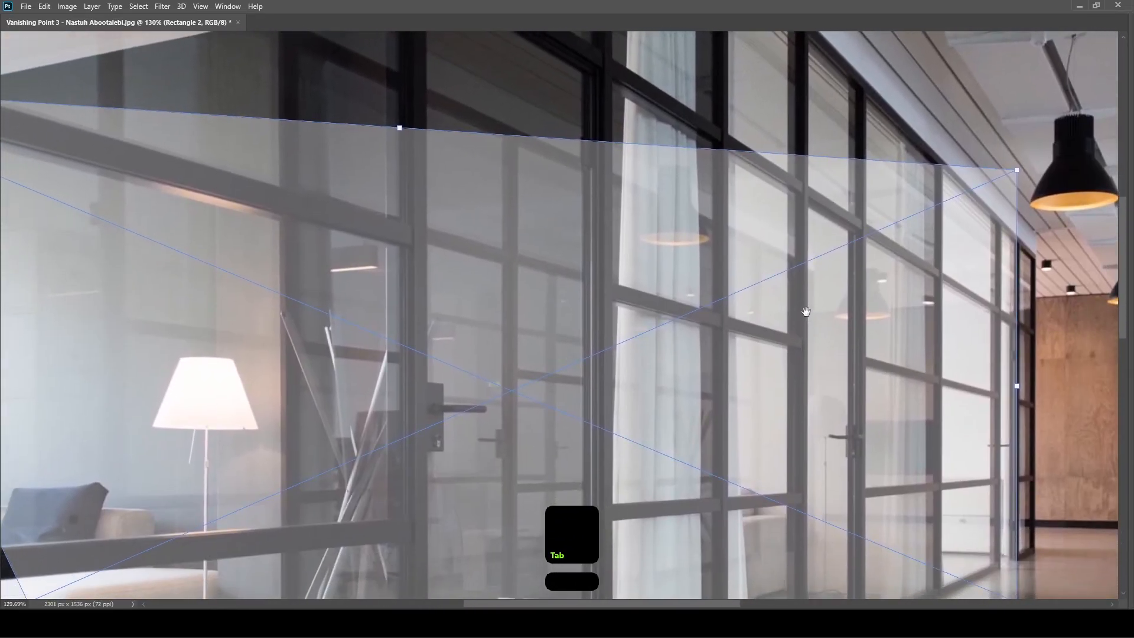
- Drag the top-right, lower and right corners onto the left glass panel's frame
{"action": "left_click_drag", "start_coordinate": [1017, 169], "coordinate": [400, 245]}
{"action": "left_click_drag", "start_coordinate": [464, 357], "coordinate": [810, 300]}
{"action": "left_click_drag", "start_coordinate": [534, 383], "coordinate": [285, 343]}
{"action": "left_click_drag", "start_coordinate": [885, 407], "coordinate": [521, 440]}
{"action": "left_click_drag", "start_coordinate": [1023, 442], "coordinate": [813, 444]}
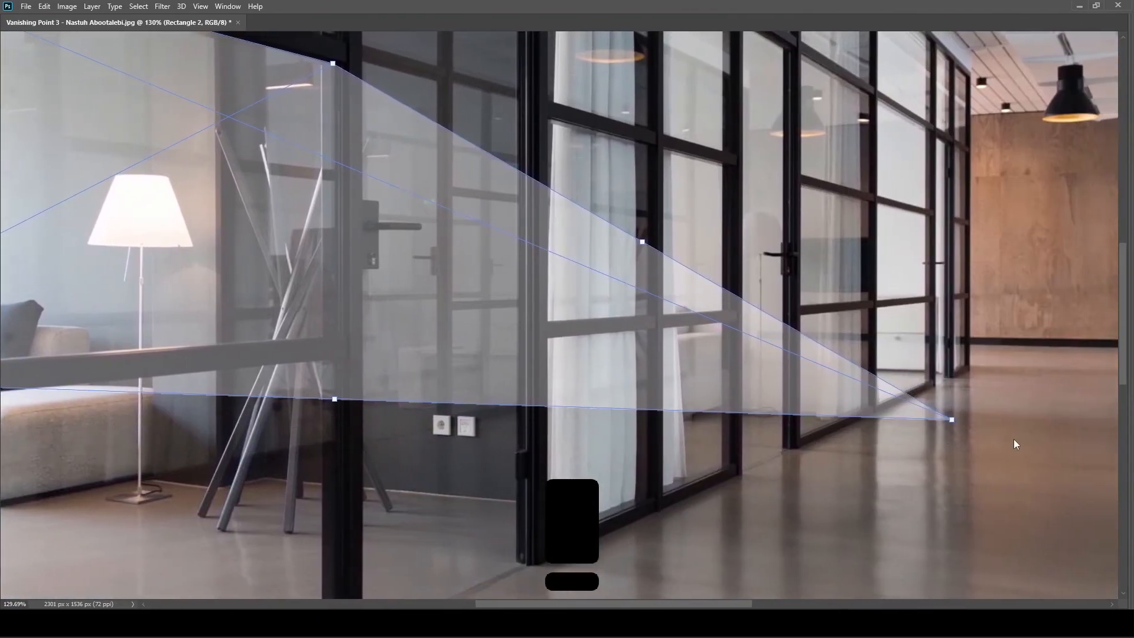
{"action": "left_click_drag", "start_coordinate": [950, 420], "coordinate": [373, 387]}
- Fine-tune the lower-right and upper-right corners against the frame and commit the distortion
{"action": "scroll", "coordinate": [326, 332], "scroll_direction": "up", "scroll_amount": 5}
{"action": "scroll", "coordinate": [374, 384], "scroll_direction": "down", "scroll_amount": 5}
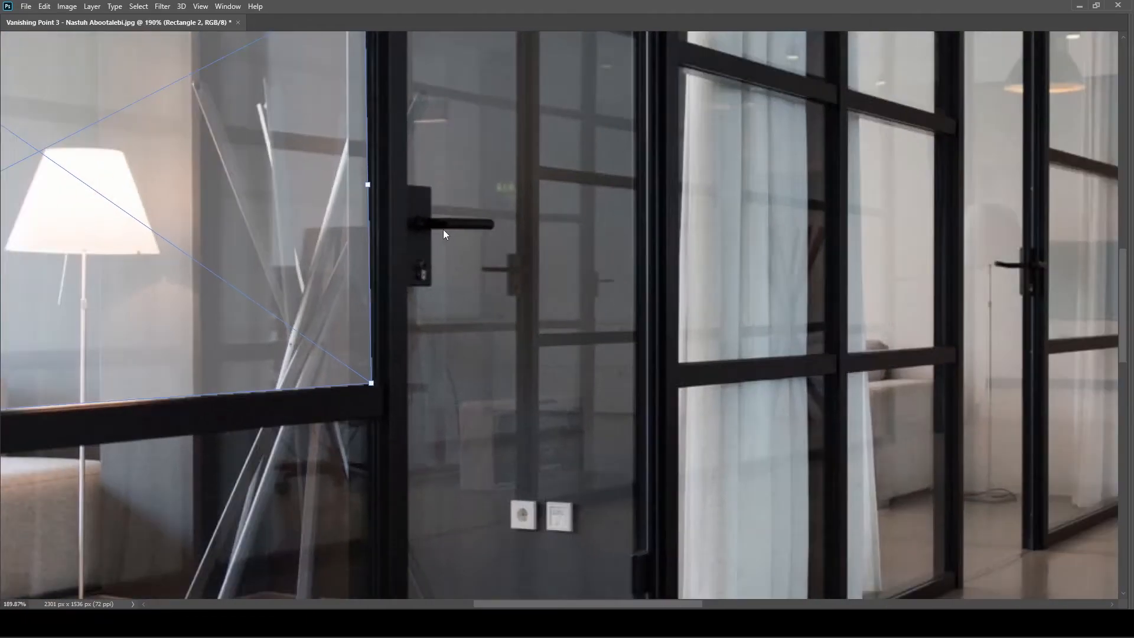
{"action": "left_click_drag", "start_coordinate": [444, 229], "coordinate": [539, 317]}
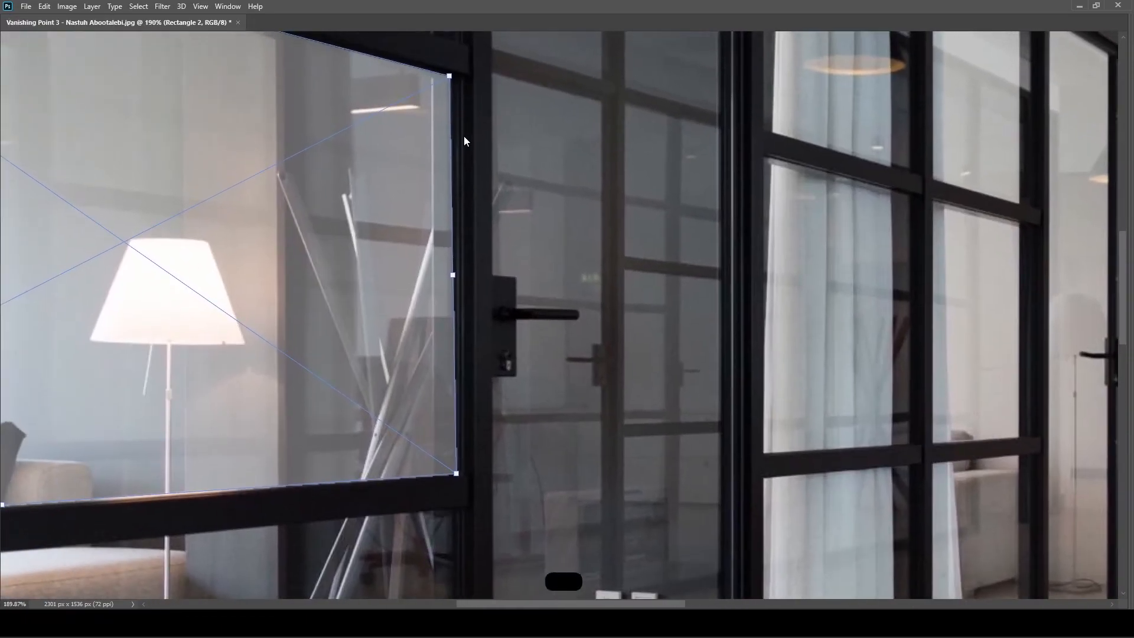
{"action": "scroll", "coordinate": [467, 472], "scroll_direction": "up", "scroll_amount": 3}
{"action": "mouse_move", "coordinate": [453, 524]}
{"action": "left_mouse_down"}
{"action": "mouse_move", "coordinate": [438, 520]}
{"action": "mouse_move", "coordinate": [447, 525]}
{"action": "left_mouse_up"}
{"action": "left_click_drag", "start_coordinate": [552, 166], "coordinate": [529, 404]}
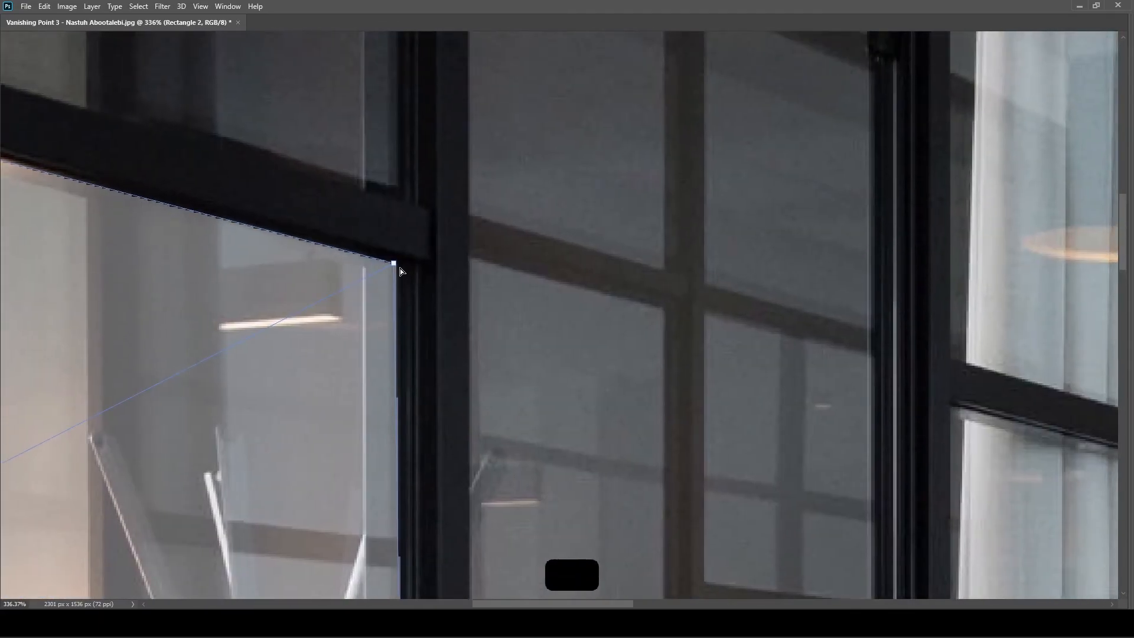
{"action": "left_click_drag", "start_coordinate": [396, 265], "coordinate": [407, 268]}
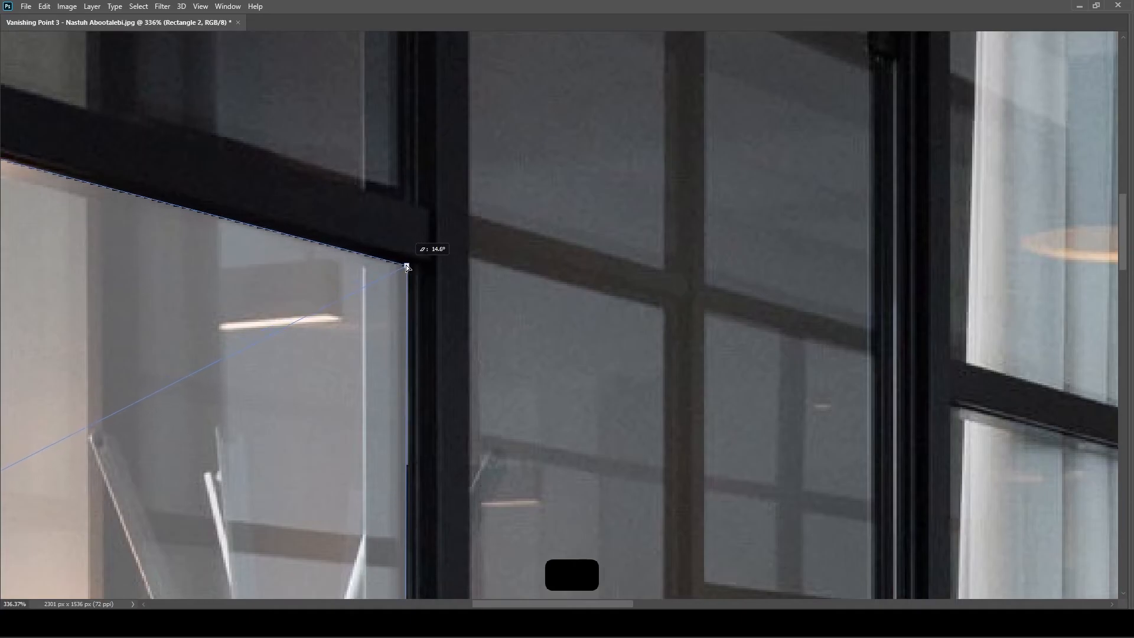
{"action": "scroll", "coordinate": [406, 361], "scroll_direction": "down", "scroll_amount": 7}
{"action": "left_click_drag", "start_coordinate": [285, 474], "coordinate": [586, 351]}
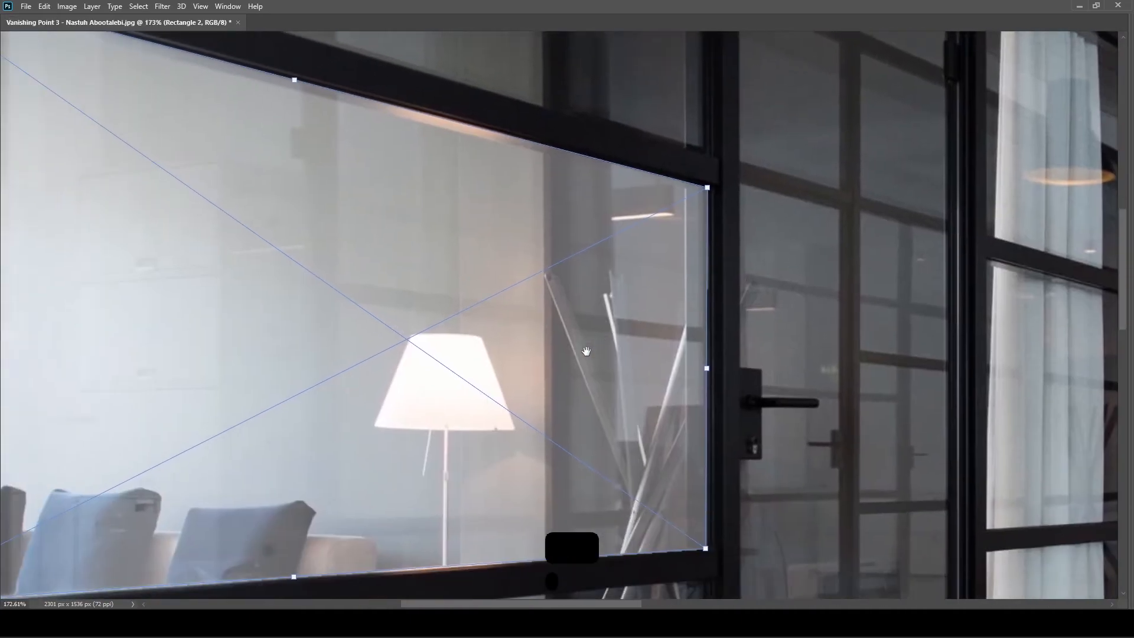
{"action": "scroll", "coordinate": [586, 351], "scroll_direction": "down", "scroll_amount": 1}
{"action": "scroll", "coordinate": [586, 349], "scroll_direction": "down", "scroll_amount": 4}
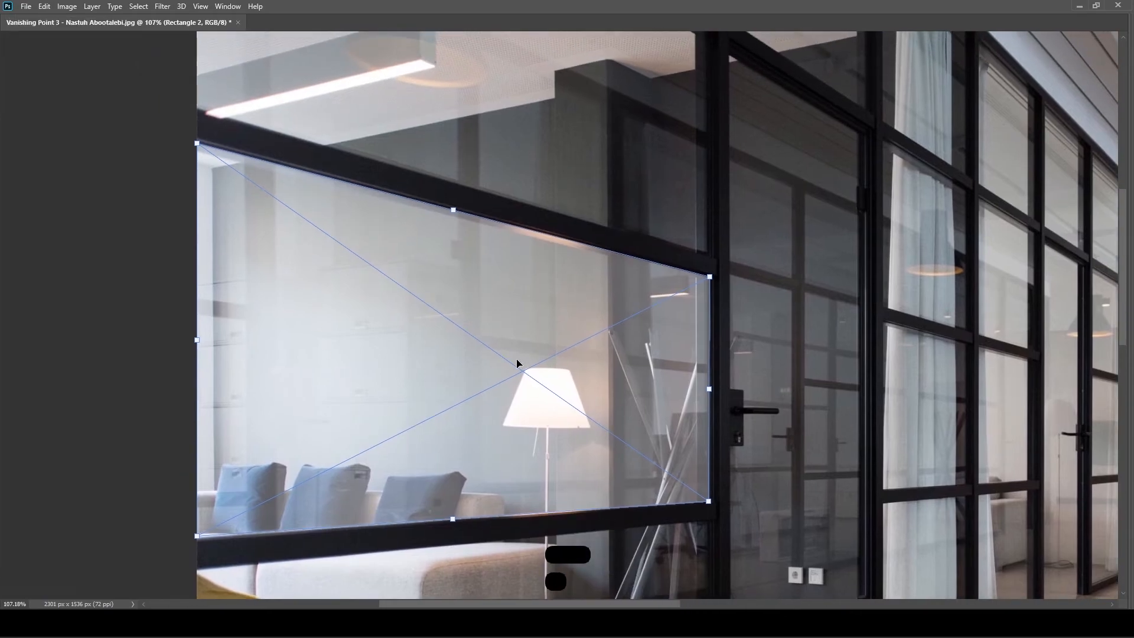
{"action": "key", "text": "Return"}
{"action": "key", "text": "Tab"}
{"action": "left_click_drag", "start_coordinate": [678, 351], "coordinate": [588, 350]}
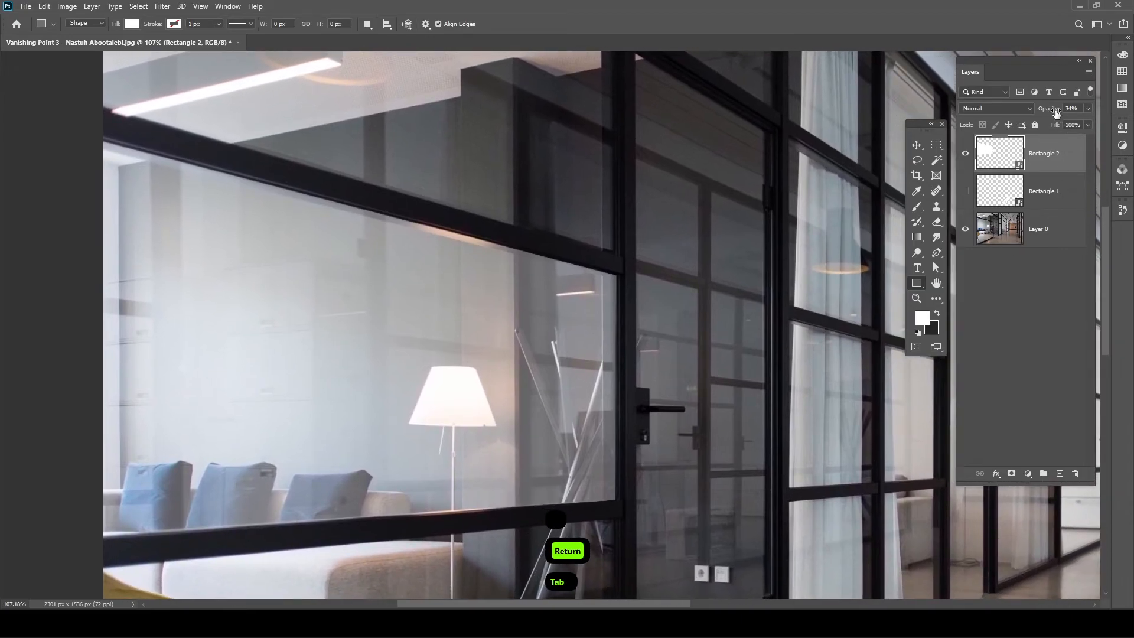
- Restore Rectangle 2 to full opacity and open its contents as a floating Rectangle 2.psb window
{"action": "left_click_drag", "start_coordinate": [1052, 114], "coordinate": [1110, 115]}
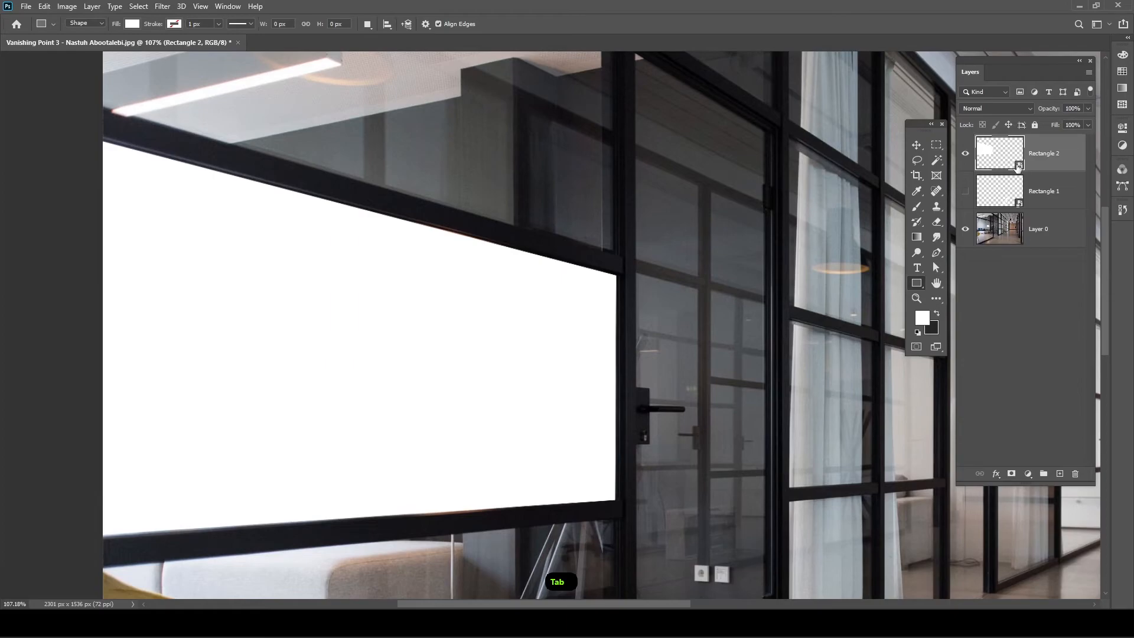
{"action": "double_click", "coordinate": [1021, 169]}
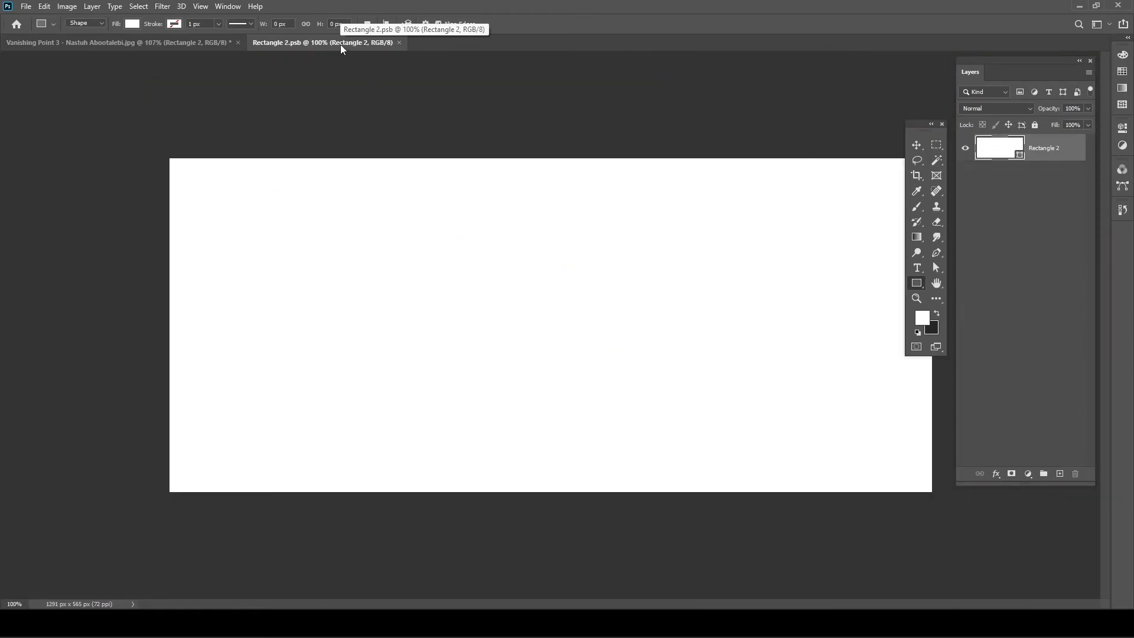
{"action": "left_click_drag", "start_coordinate": [341, 45], "coordinate": [346, 92]}
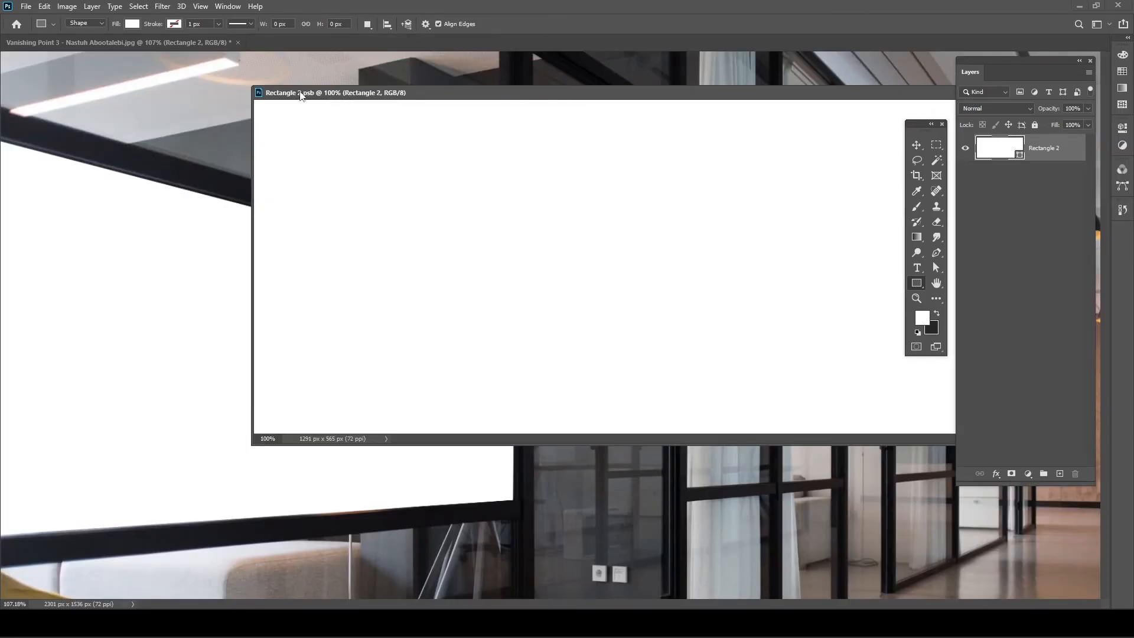
{"action": "scroll", "coordinate": [502, 291], "scroll_direction": "down", "scroll_amount": 7}
{"action": "scroll", "coordinate": [163, 370], "scroll_direction": "down", "scroll_amount": 6}
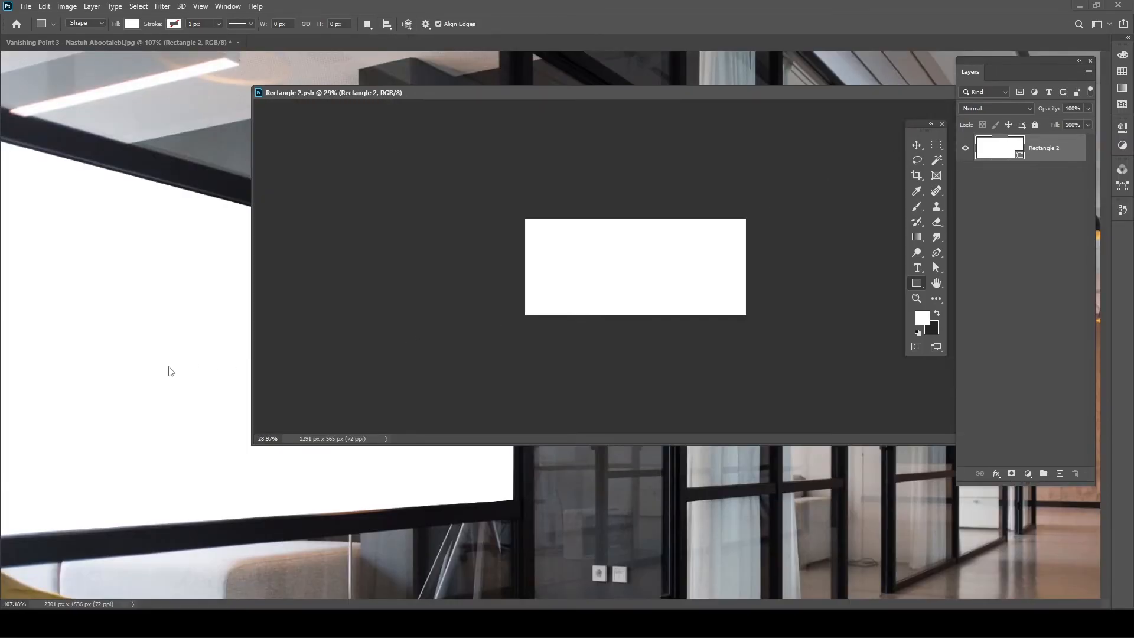
- Shrink the Rectangle 2.psb window and place it beside the mockup's glass panel
{"action": "left_click_drag", "start_coordinate": [253, 83], "coordinate": [655, 222]}
{"action": "left_click", "coordinate": [572, 236]}
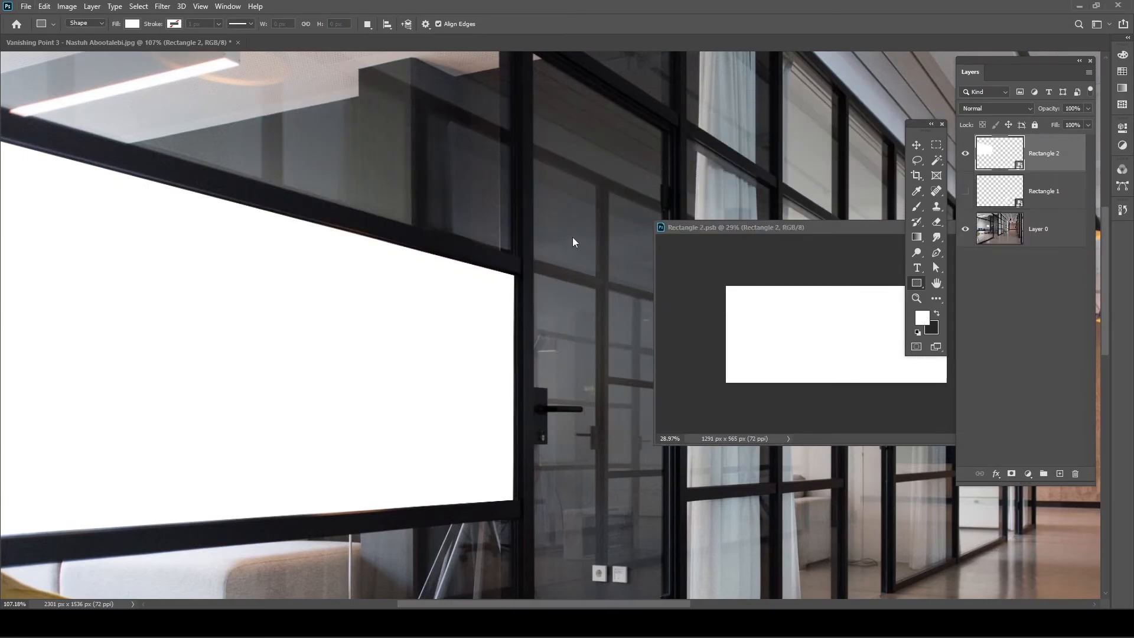
{"action": "scroll", "coordinate": [573, 236], "scroll_direction": "down", "scroll_amount": 5}
{"action": "left_click_drag", "start_coordinate": [573, 236], "coordinate": [425, 243]}
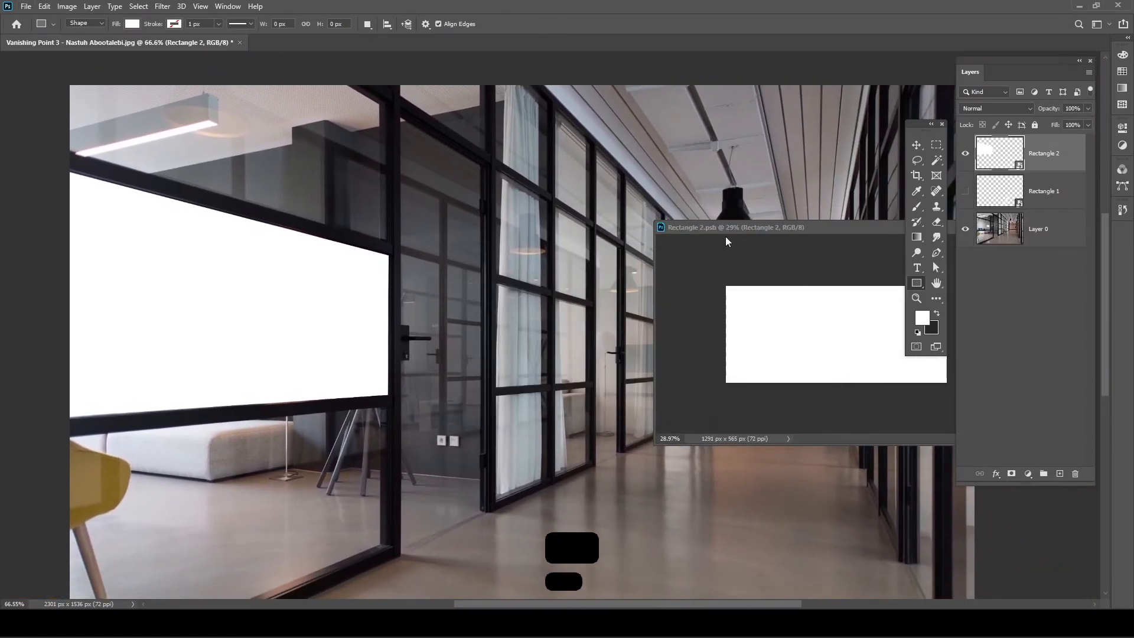
{"action": "left_click_drag", "start_coordinate": [712, 226], "coordinate": [548, 104]}
- Add a LOREM IPSUM placeholder text layer to the Rectangle 2.psb canvas
{"action": "left_click", "coordinate": [709, 208]}
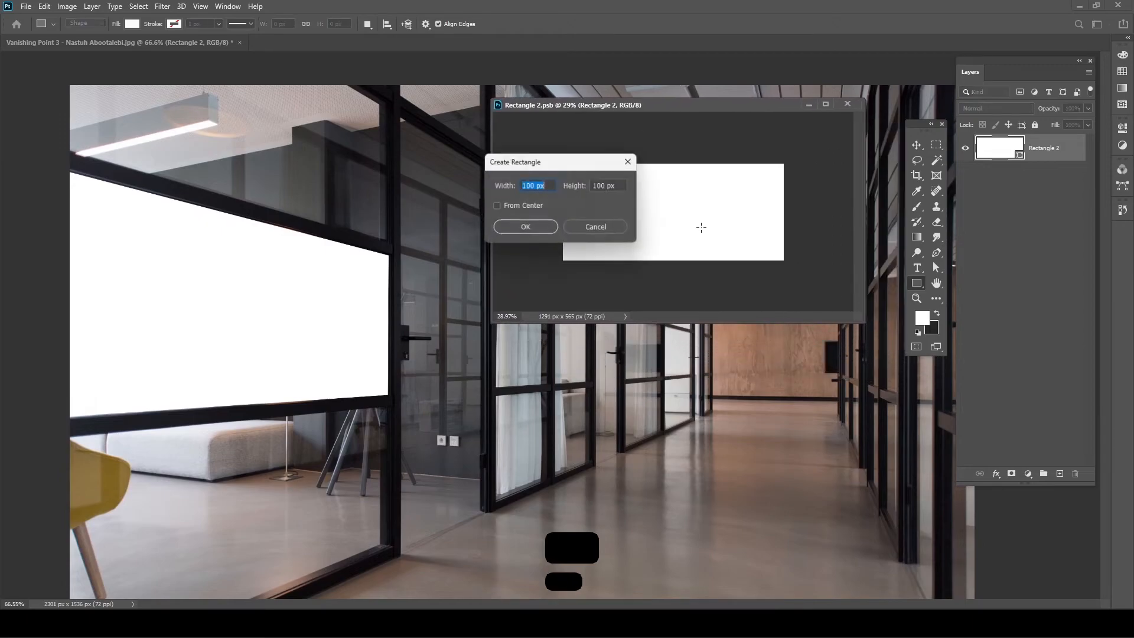
{"action": "left_click", "coordinate": [598, 229]}
{"action": "key", "text": "t"}
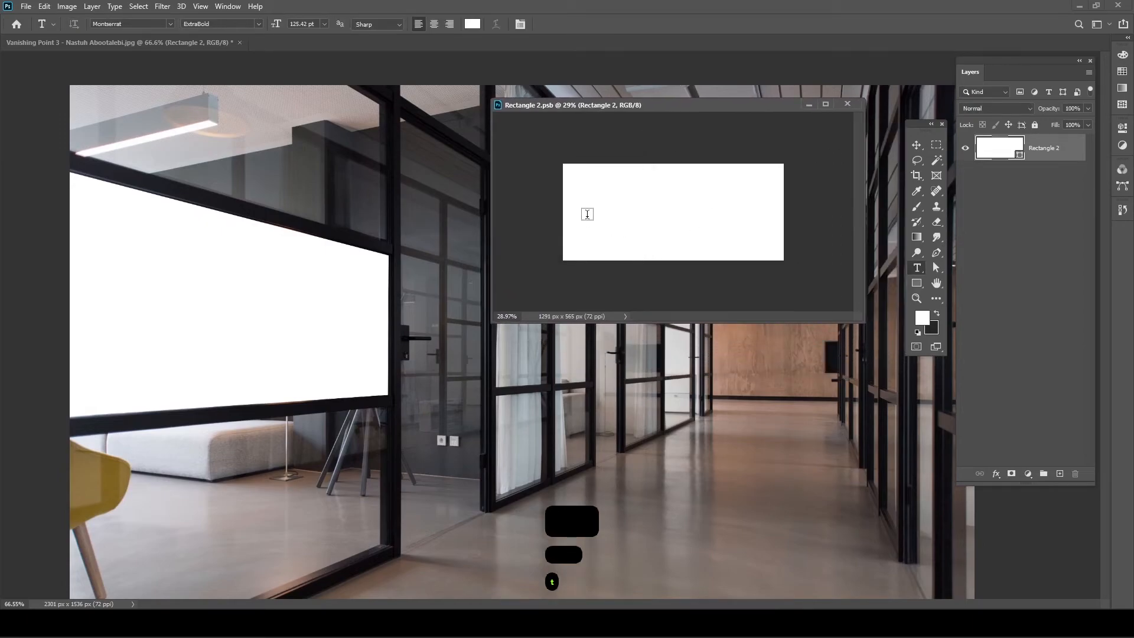
{"action": "left_click", "coordinate": [587, 214]}
{"action": "key", "text": "ctrl+a"}
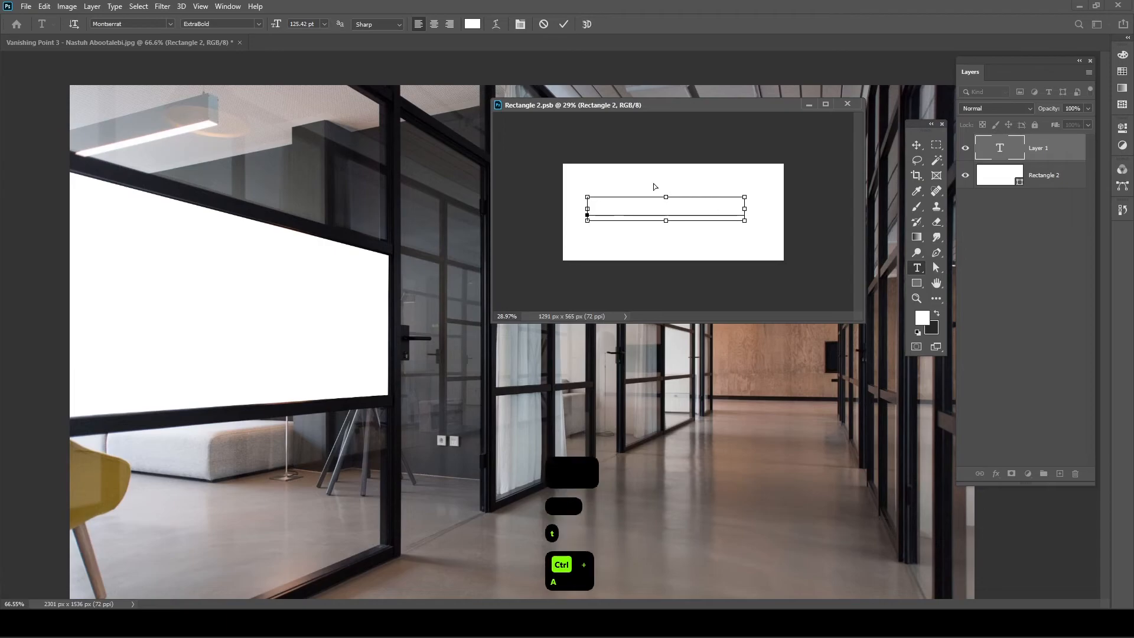
{"action": "left_click", "coordinate": [734, 211]}
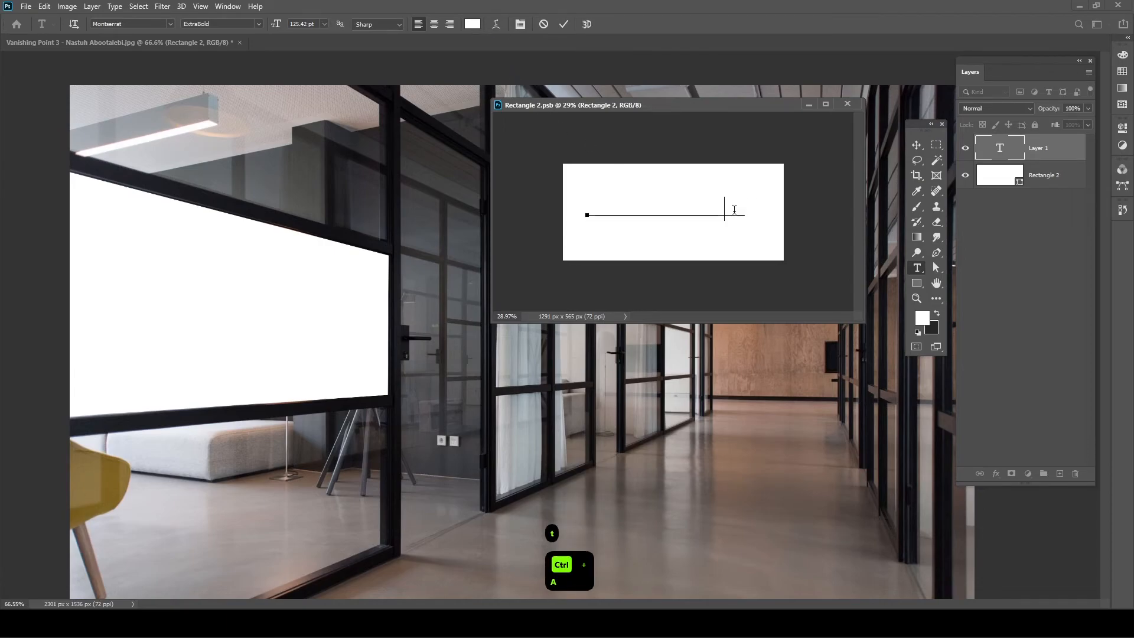
{"action": "key", "text": "Return"}
- Hide the white shape layer and save, then move the text higher and save again
{"action": "key", "text": "v"}
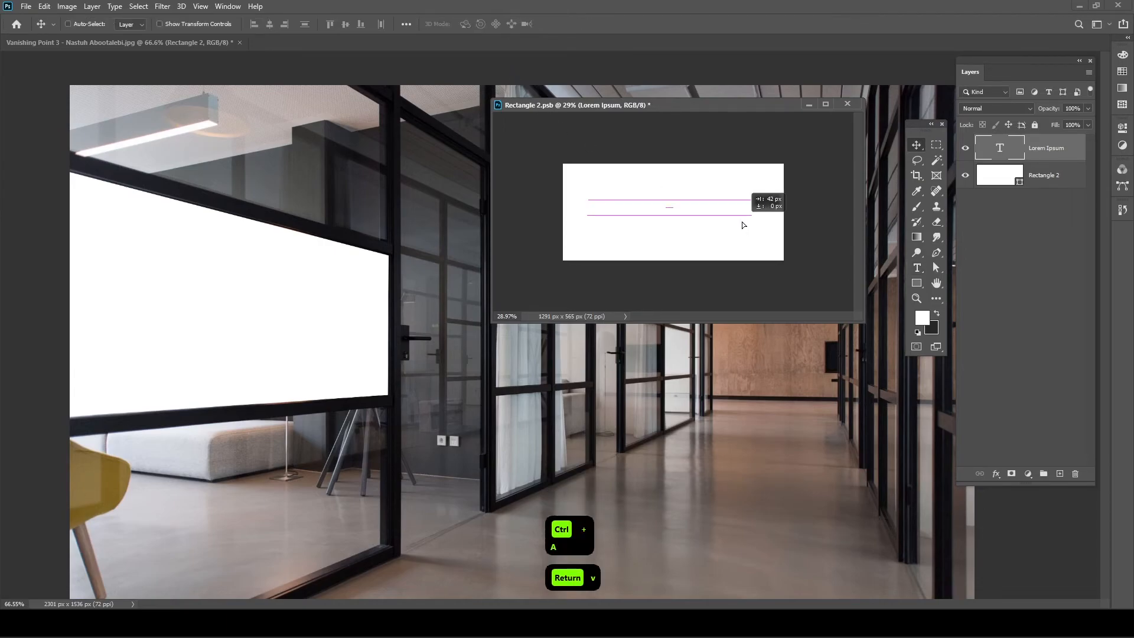
{"action": "left_click", "coordinate": [965, 176]}
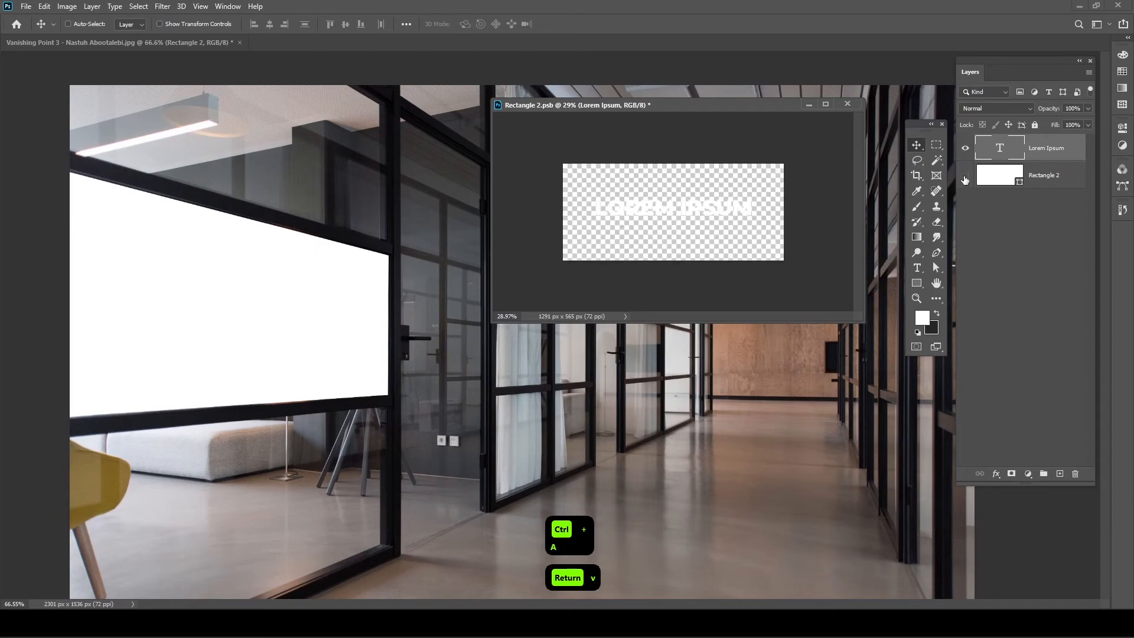
{"action": "scroll", "coordinate": [737, 230], "scroll_direction": "up", "scroll_amount": 4}
{"action": "scroll", "coordinate": [737, 230], "scroll_direction": "down", "scroll_amount": 2}
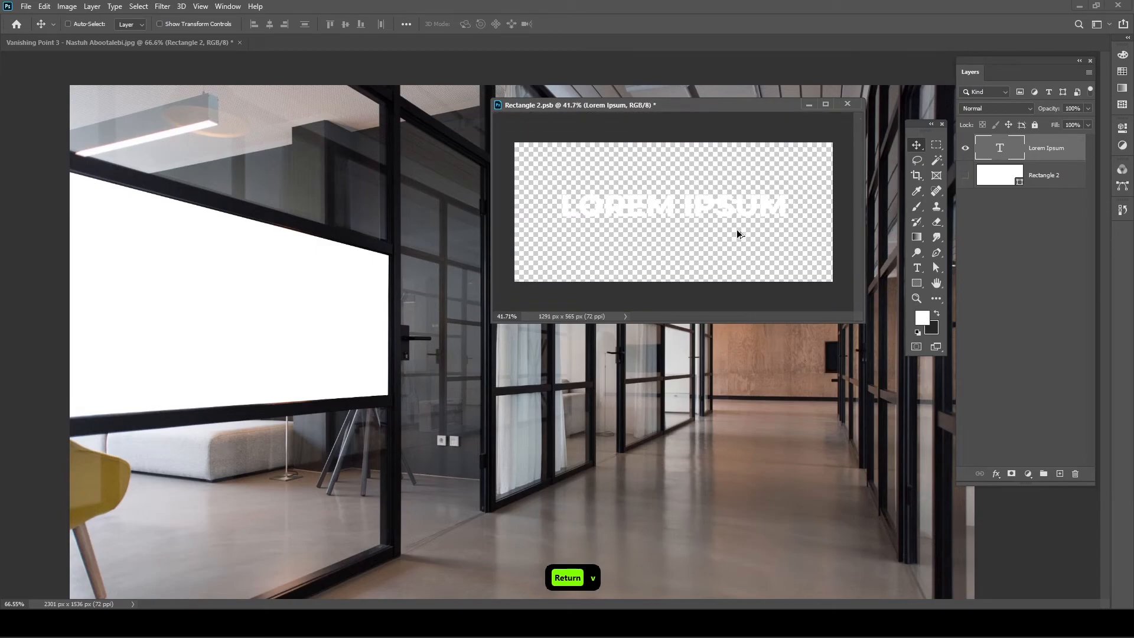
{"action": "key", "text": "ctrl+s"}
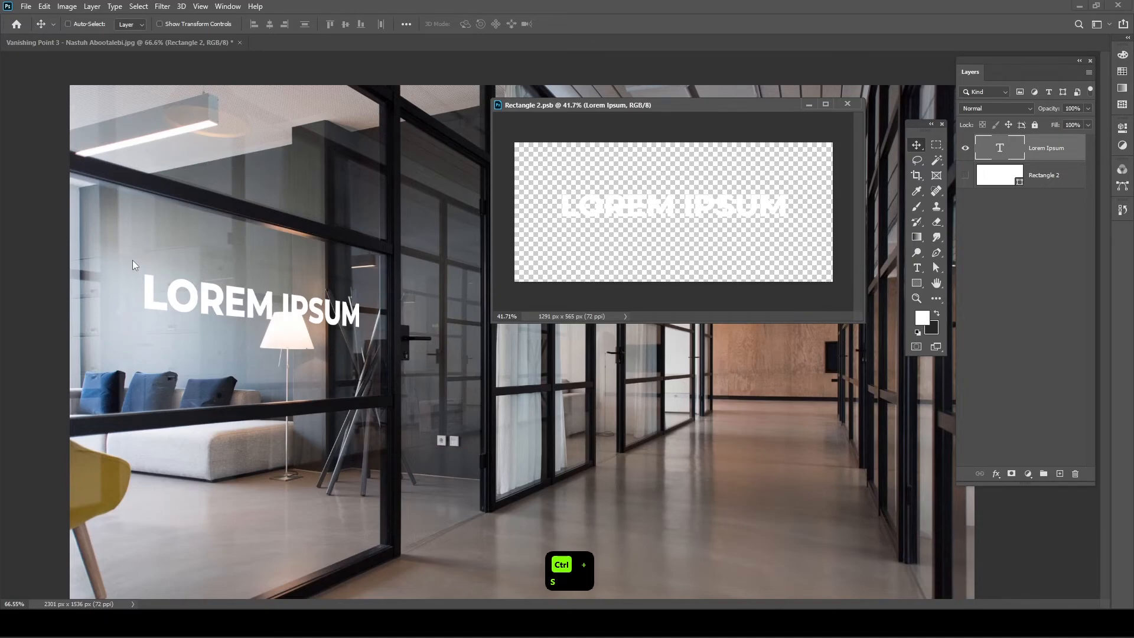
{"action": "left_click_drag", "start_coordinate": [729, 241], "coordinate": [731, 217]}
{"action": "key", "text": "ctrl+s"}
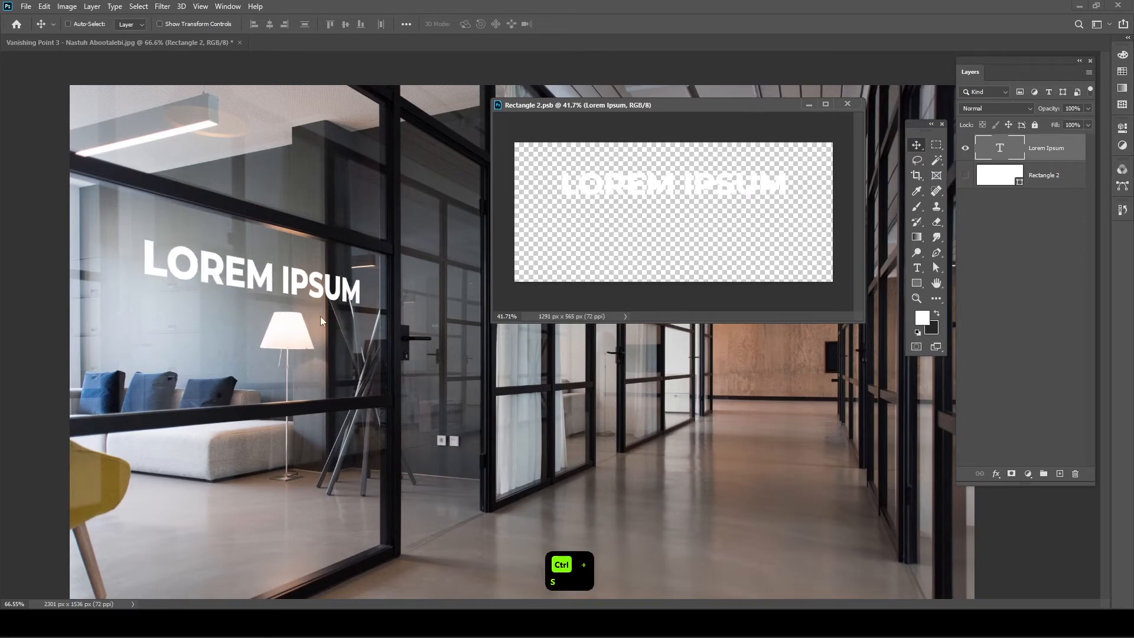
- Replace the LOREM IPSUM text with NO ENTRY, correcting the typos
{"action": "key", "text": "t"}
{"action": "triple_click", "coordinate": [734, 186]}
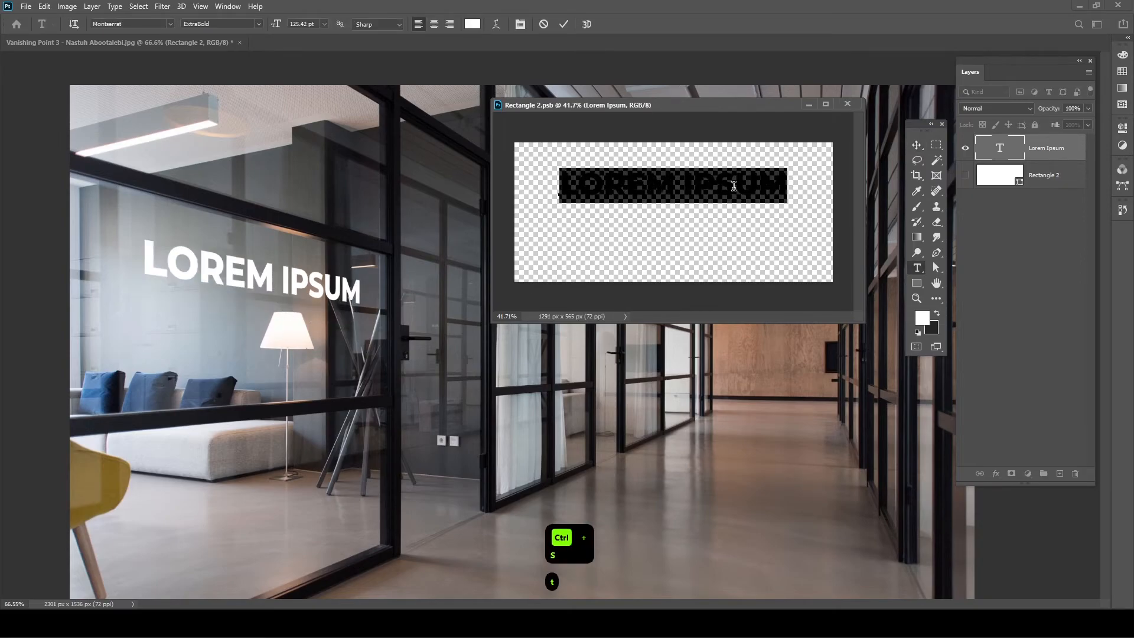
{"action": "type", "text": "no extr"}
{"action": "key", "text": "BackSpace"}
{"action": "key", "text": "BackSpace"}
{"action": "key", "text": "BackSpace"}
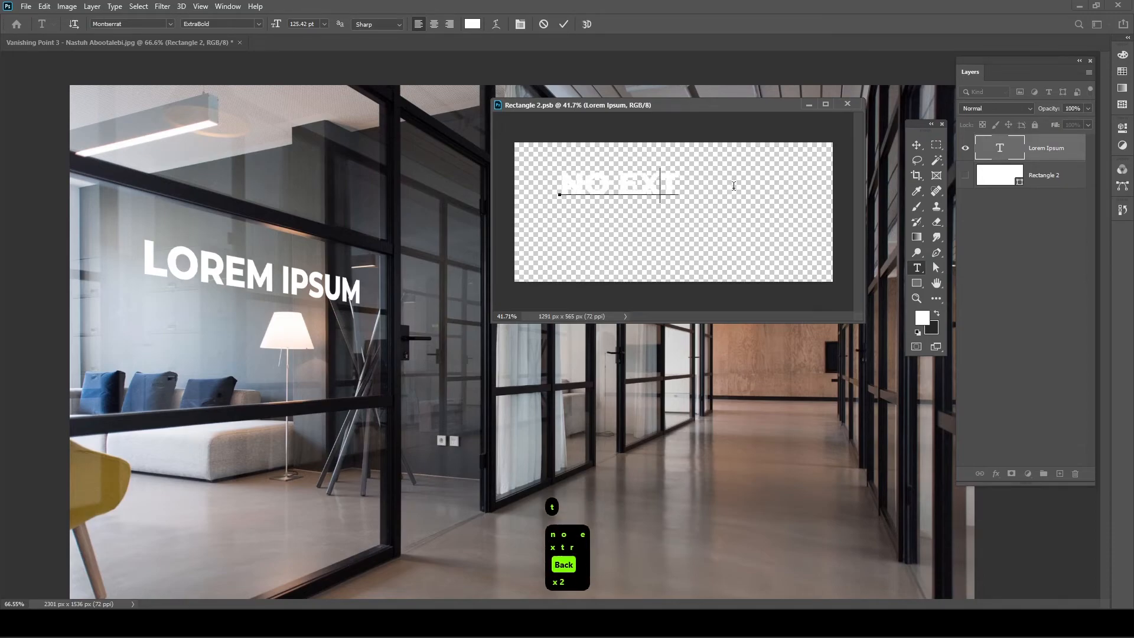
{"action": "type", "text": "nry"}
{"action": "key", "text": "BackSpace"}
{"action": "key", "text": "BackSpace"}
{"action": "type", "text": "try"}
{"action": "key", "text": "Return"}
- Nudge NO ENTRY to the right and save, then select the space between the words
{"action": "key", "text": "v"}
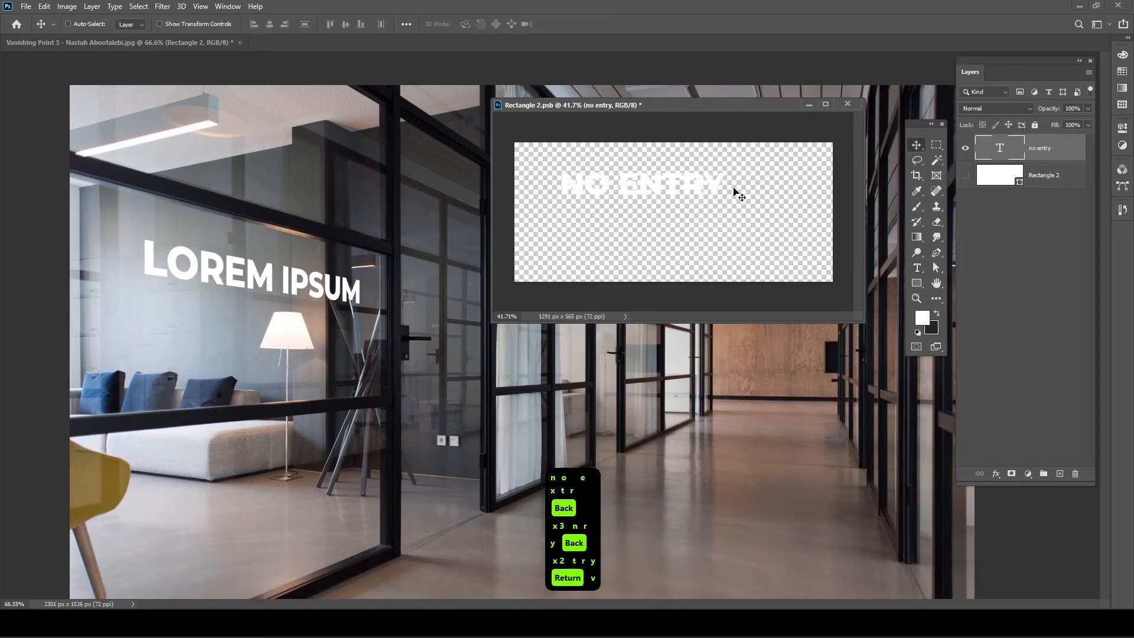
{"action": "key", "text": "ctrl+s"}
{"action": "left_click_drag", "start_coordinate": [738, 195], "coordinate": [766, 195]}
{"action": "key", "text": "ctrl+s"}
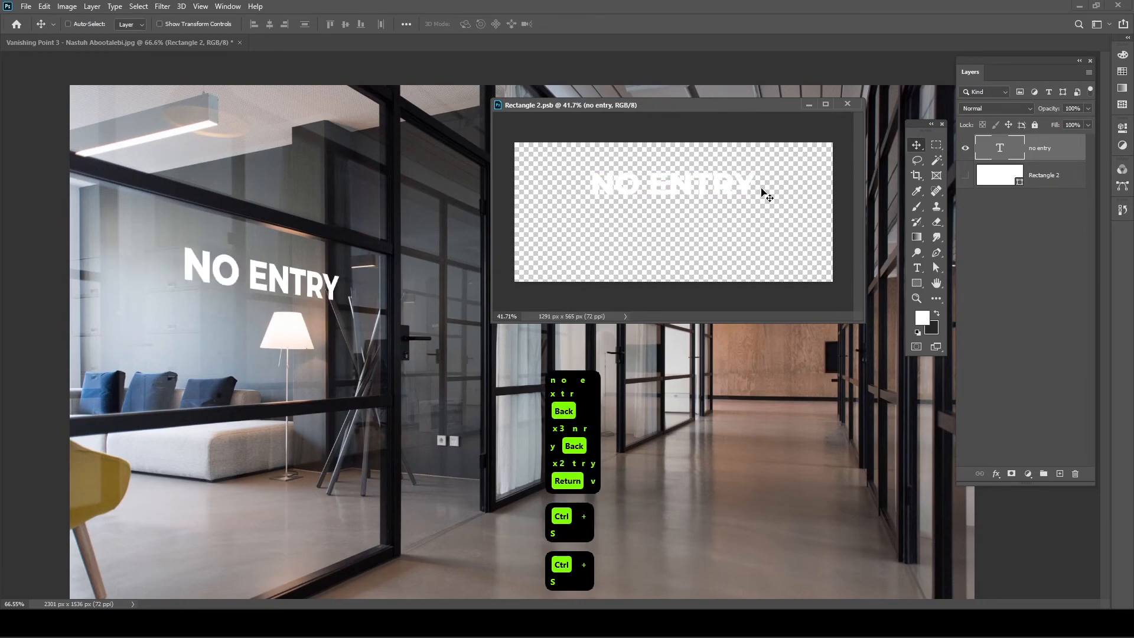
{"action": "key", "text": "t"}
{"action": "left_click_drag", "start_coordinate": [637, 195], "coordinate": [653, 195]}
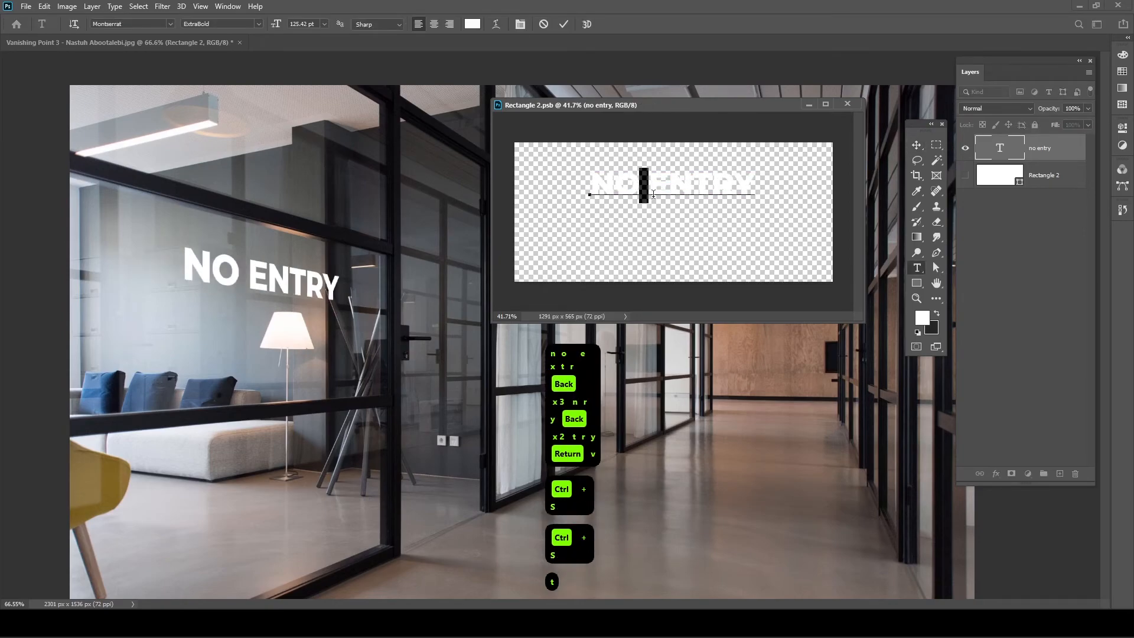
- Break NO ENTRY onto two centred lines with Auto leading and commit the text
{"action": "key", "text": "Return"}
{"action": "key", "text": "ctrl+a"}
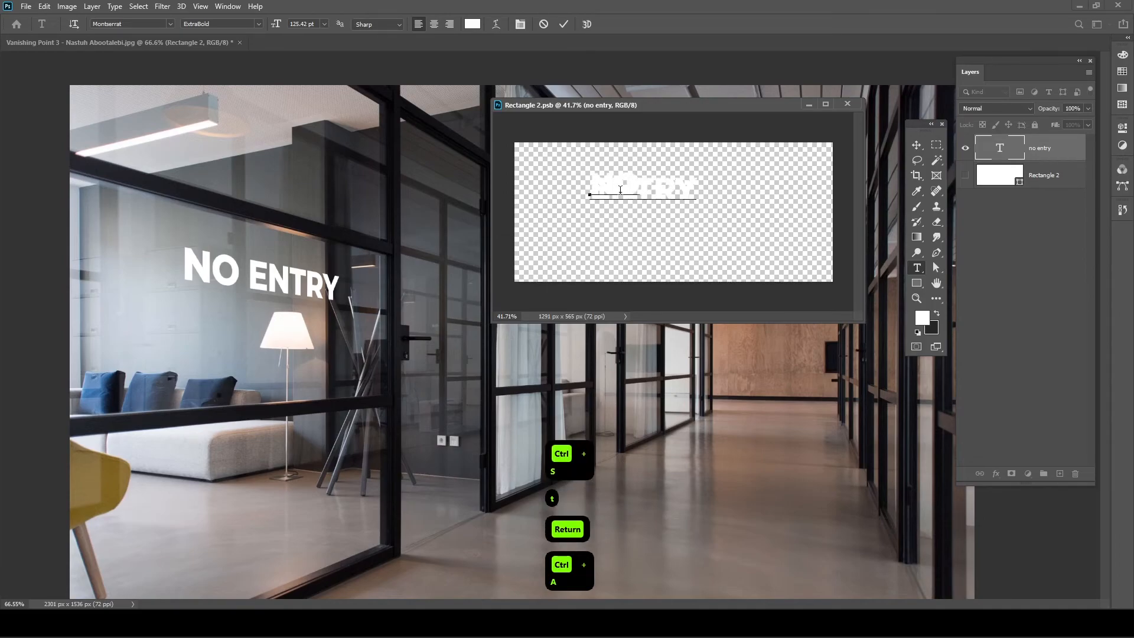
{"action": "key", "text": "ctrl+a"}
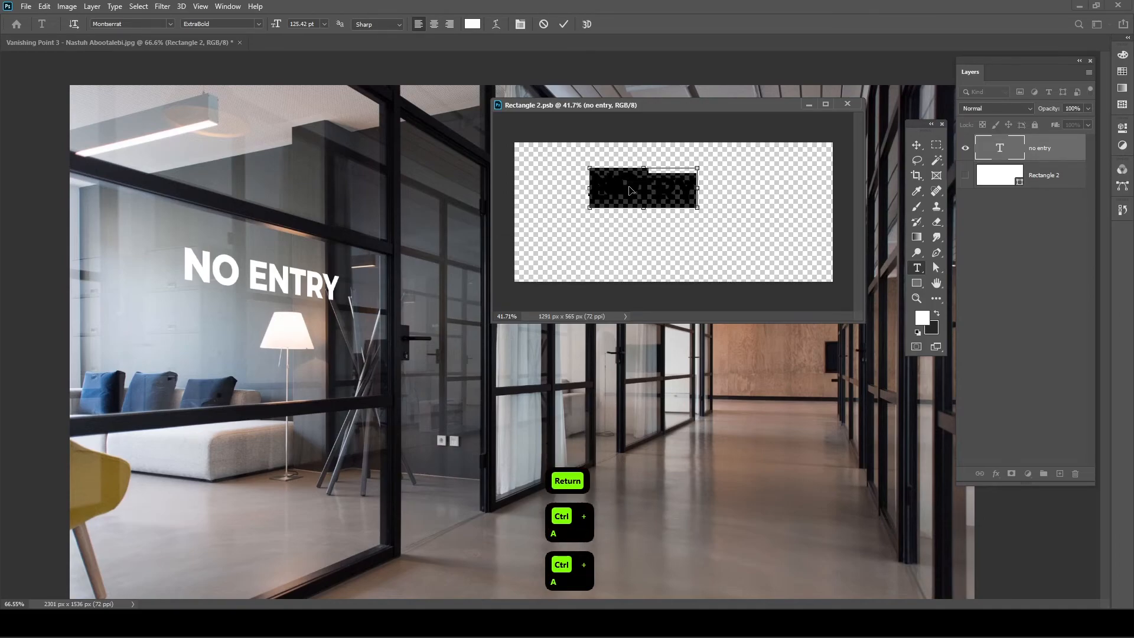
{"action": "key", "text": "ctrl+t"}
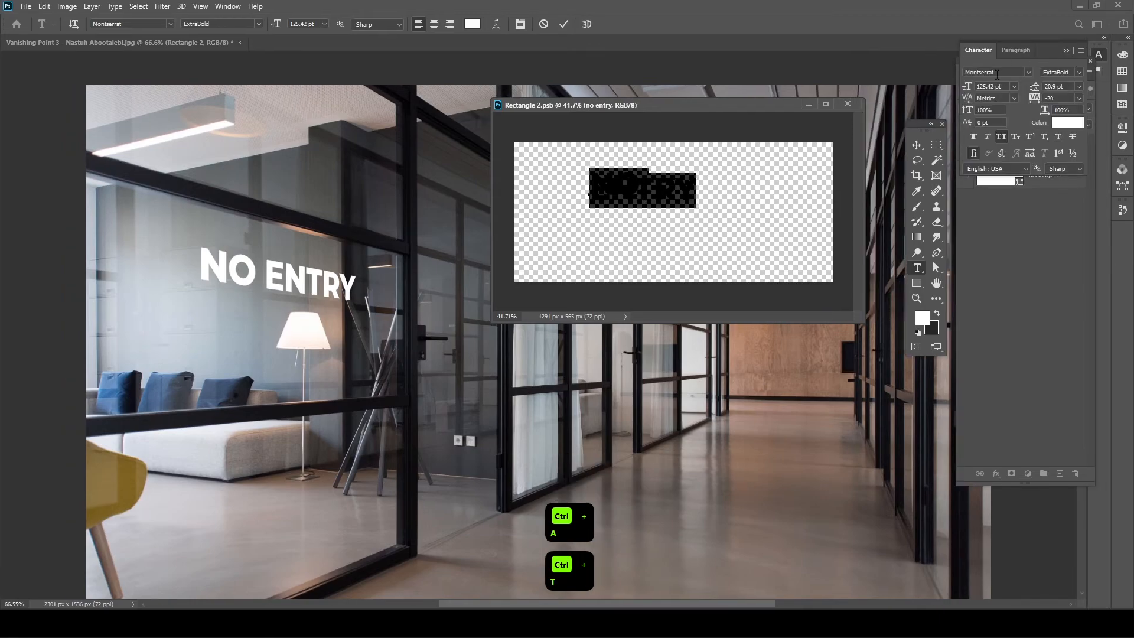
{"action": "left_click", "coordinate": [1079, 88]}
{"action": "left_click", "coordinate": [1079, 101]}
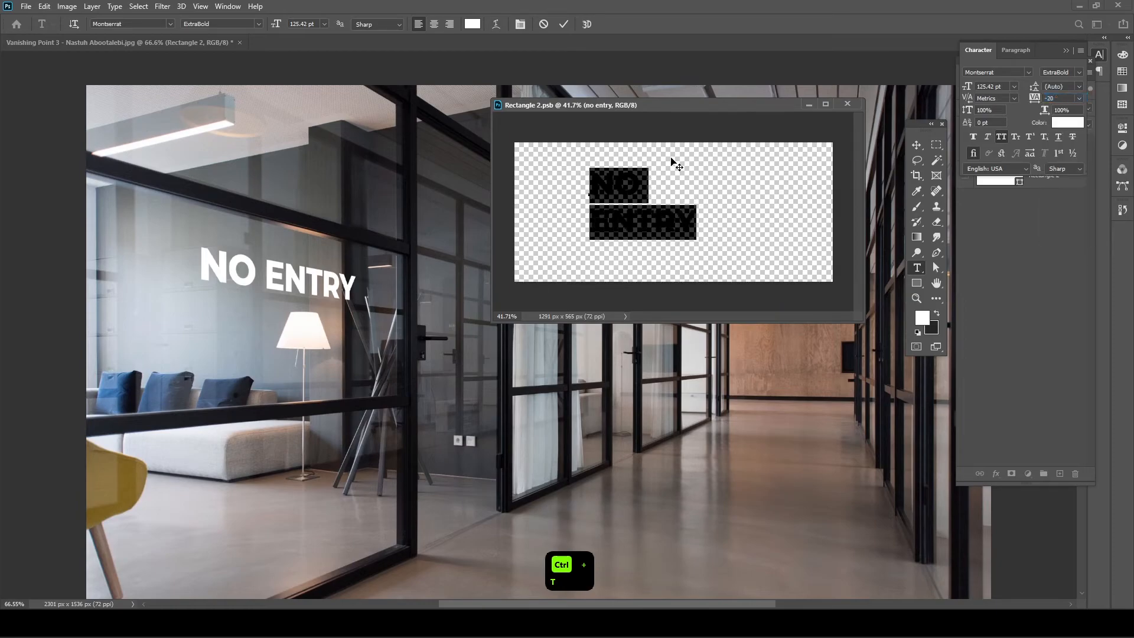
{"action": "left_click", "coordinate": [1016, 51]}
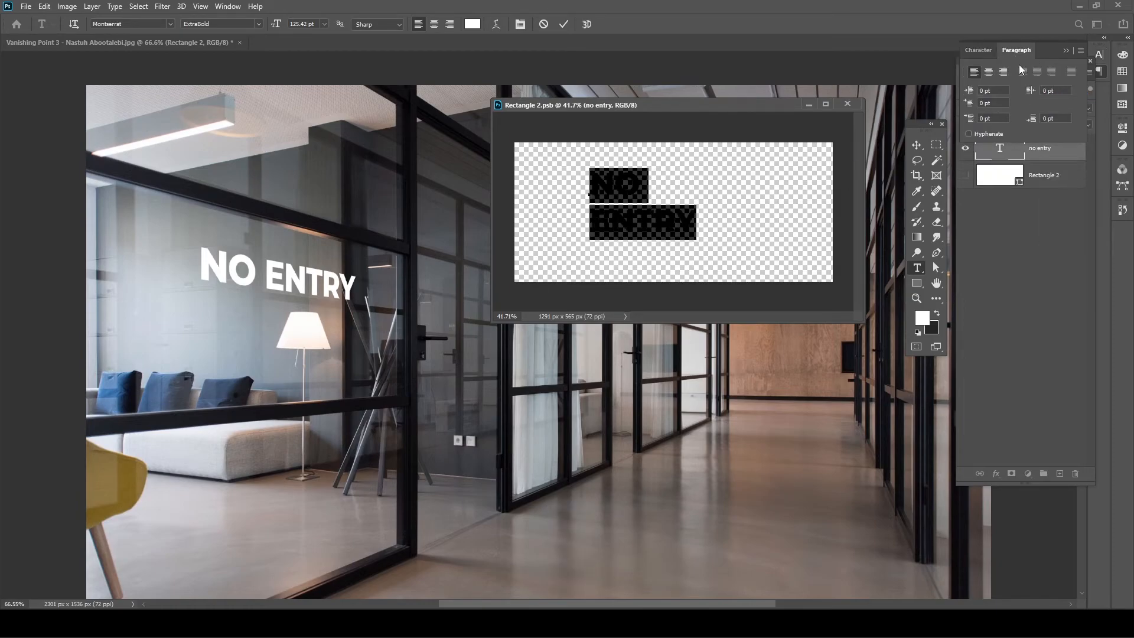
{"action": "left_click", "coordinate": [989, 71]}
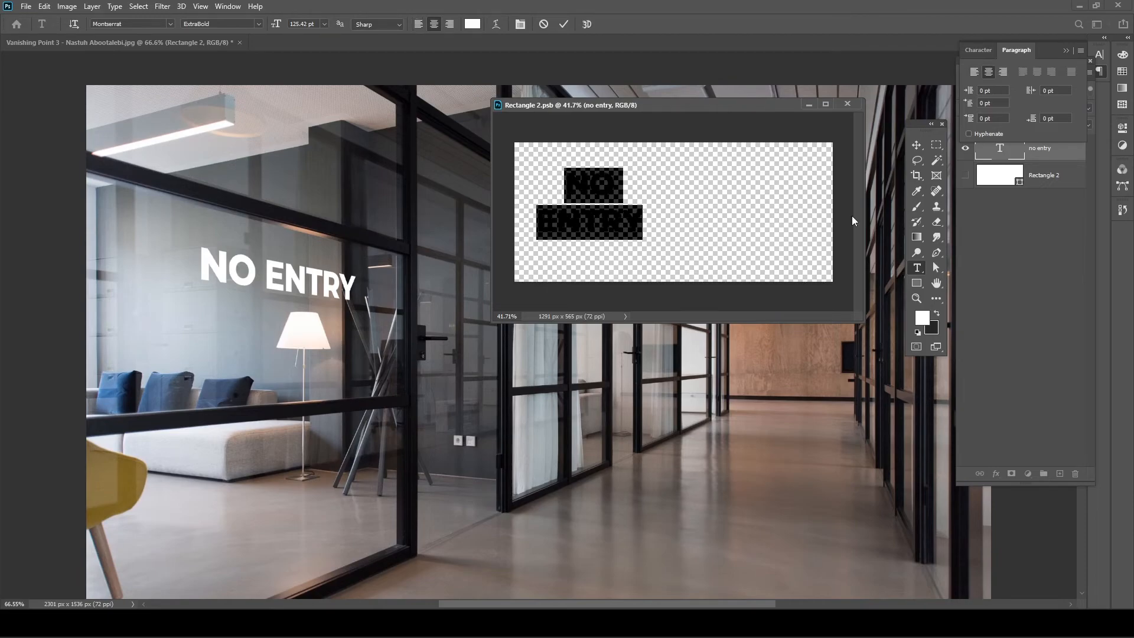
{"action": "left_click_drag", "start_coordinate": [645, 261], "coordinate": [729, 266]}
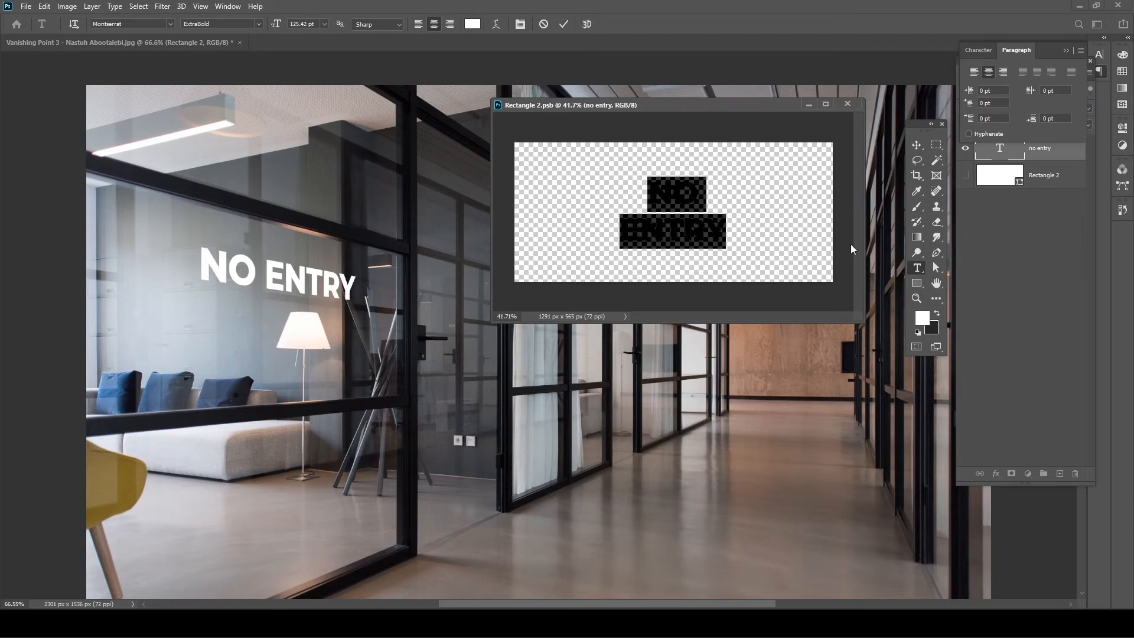
{"action": "left_click", "coordinate": [977, 51]}
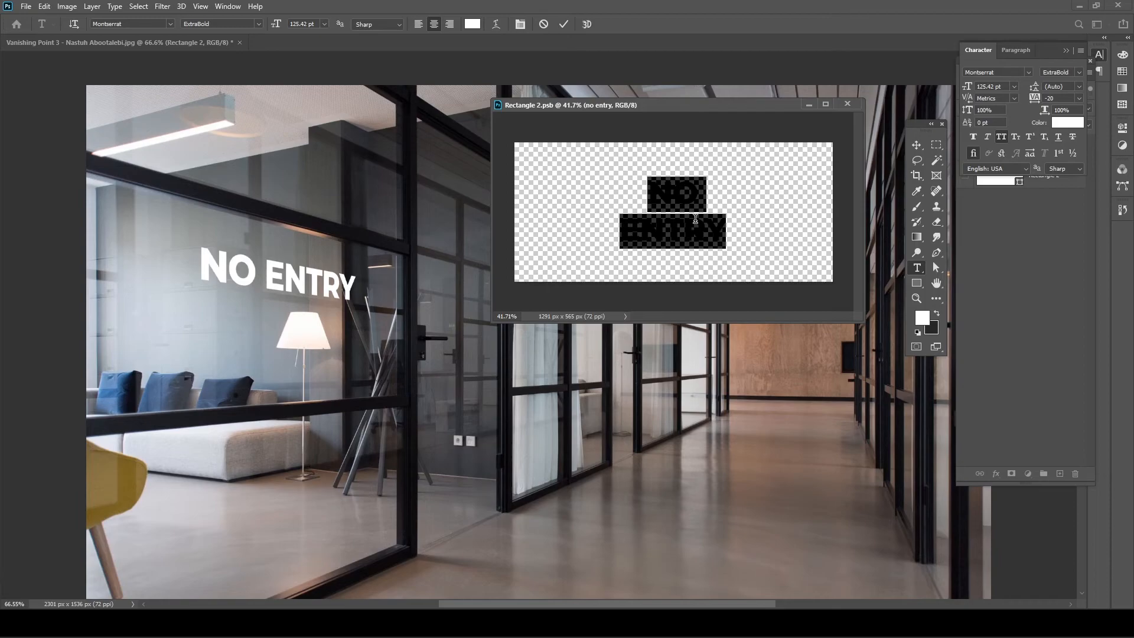
{"action": "left_click", "coordinate": [563, 24]}
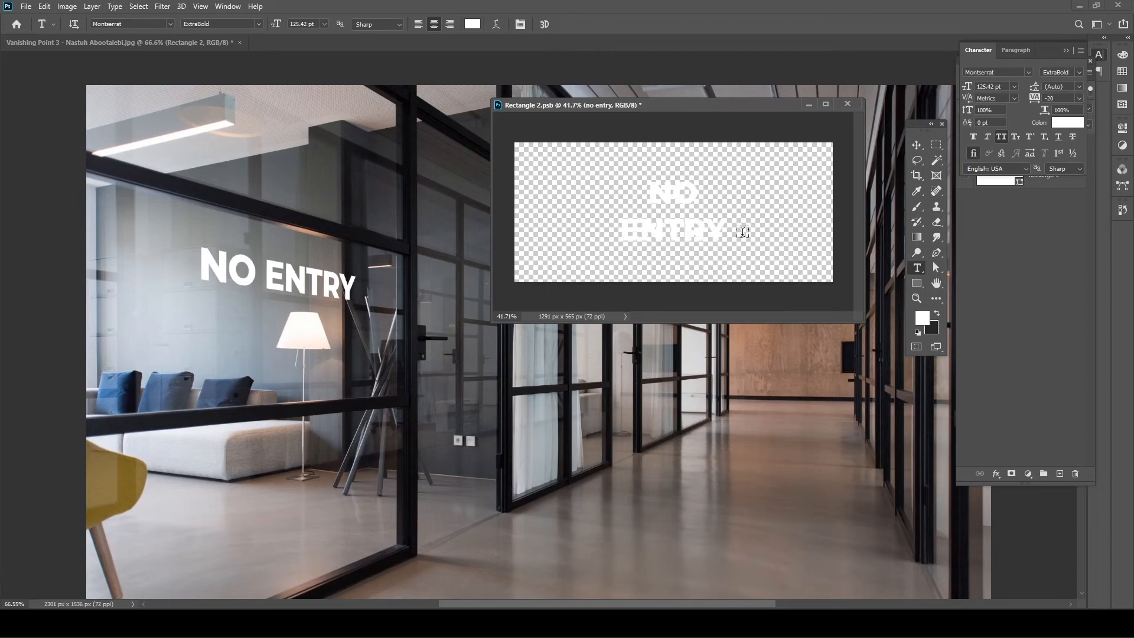
- Move the NO ENTRY lettering to the left and save
{"action": "key", "text": "v"}
{"action": "key", "text": "ctrl+s"}
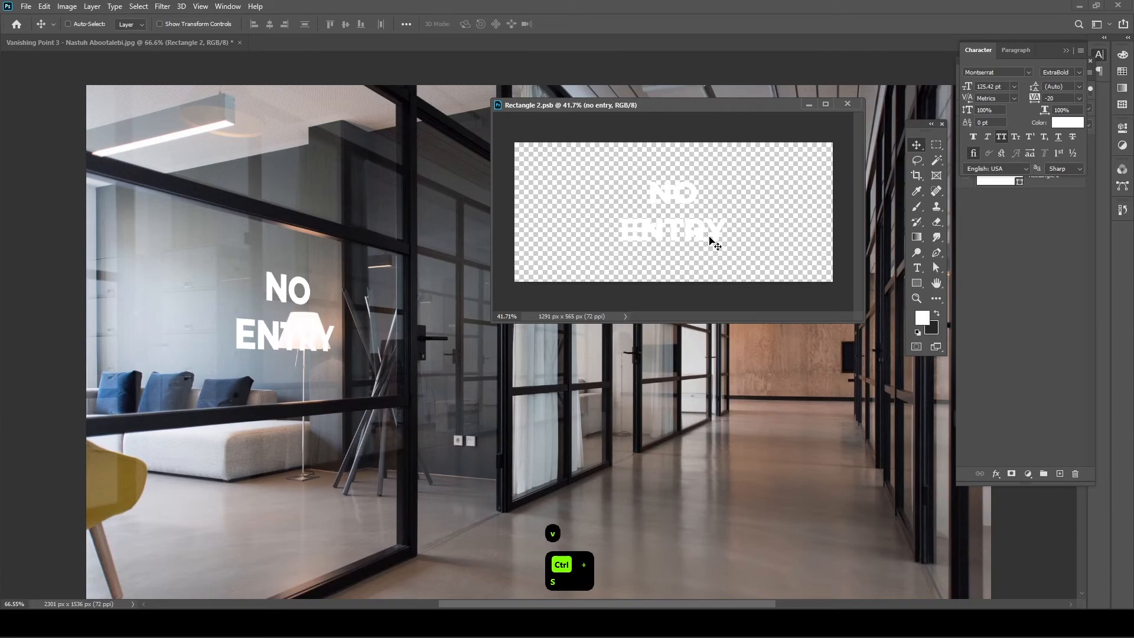
{"action": "left_click_drag", "start_coordinate": [721, 246], "coordinate": [657, 246]}
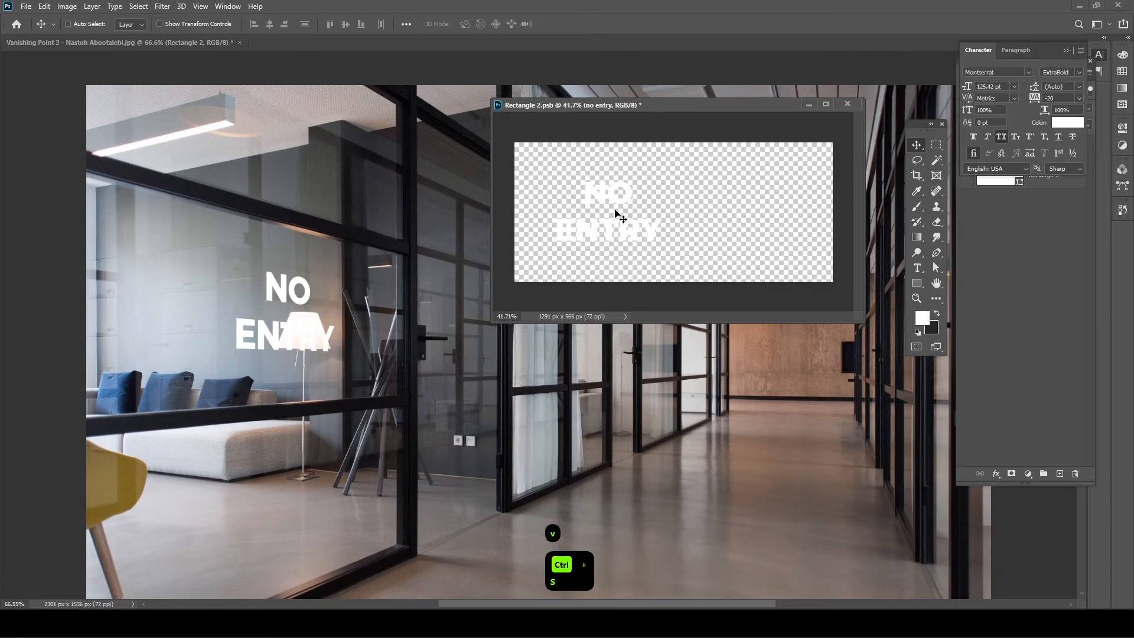
{"action": "key", "text": "t"}
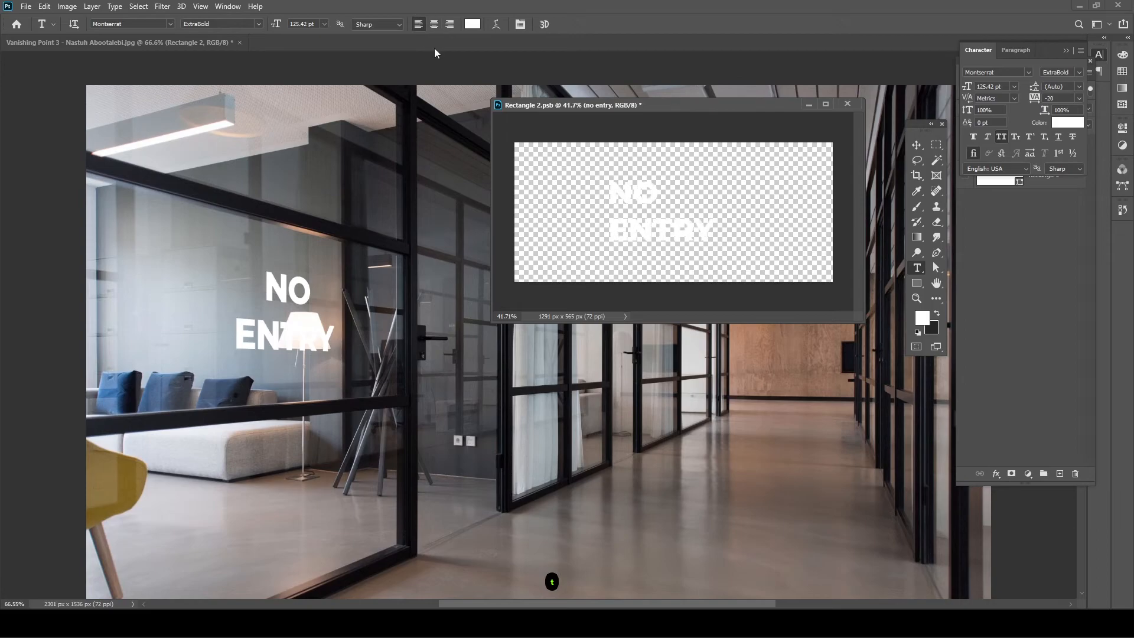
{"action": "key", "text": "v"}
{"action": "left_click_drag", "start_coordinate": [622, 228], "coordinate": [549, 226]}
{"action": "key", "text": "ctrl+s"}
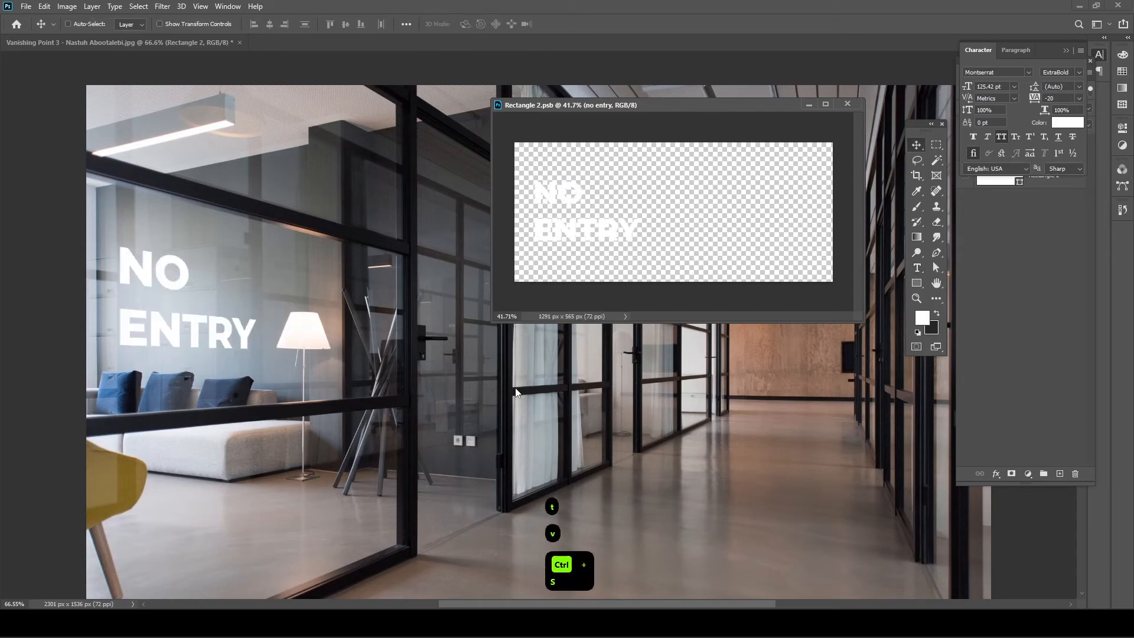
- Enlarge the lettering, narrow it to 85% width, shift it up, and save
{"action": "key", "text": "ctrl+t"}
{"action": "left_click_drag", "start_coordinate": [641, 211], "coordinate": [702, 212]}
{"action": "double_click", "coordinate": [623, 229]}
{"action": "key", "text": "ctrl+s"}
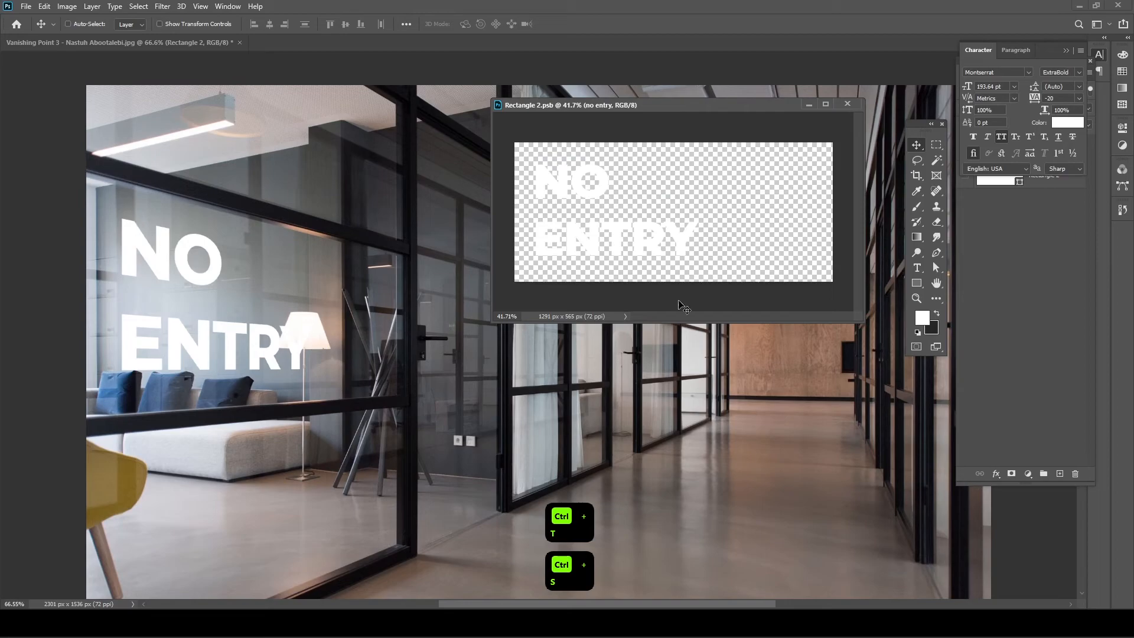
{"action": "key", "text": "ctrl+t"}
{"action": "left_click_drag", "start_coordinate": [696, 212], "coordinate": [672, 215]}
{"action": "double_click", "coordinate": [594, 234]}
{"action": "key", "text": "ctrl+s"}
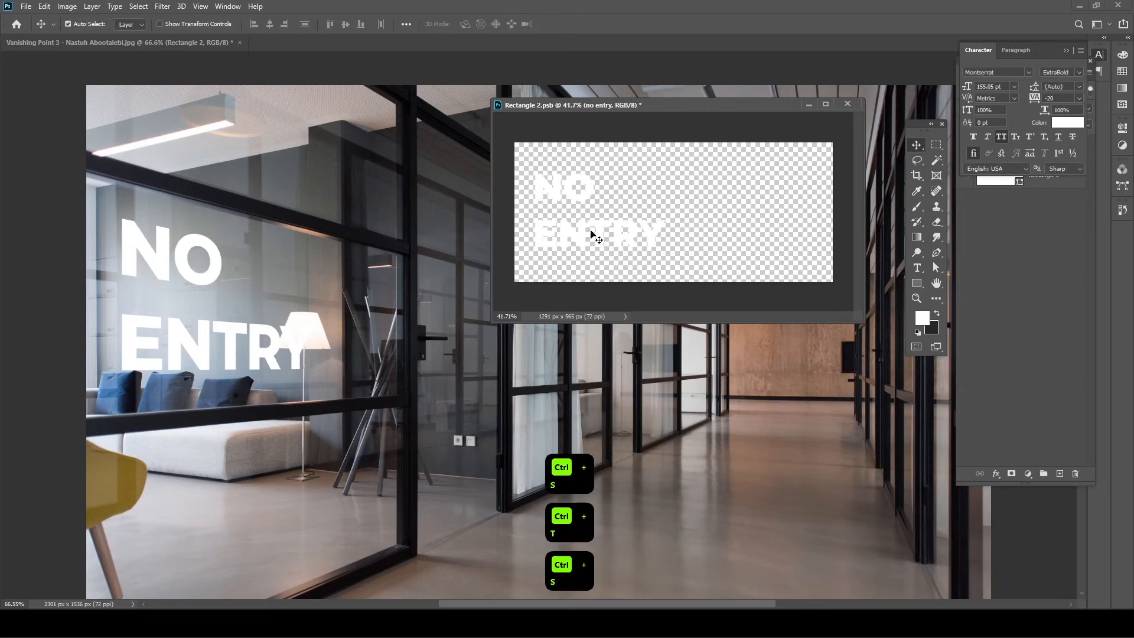
{"action": "left_click_drag", "start_coordinate": [592, 235], "coordinate": [598, 228]}
{"action": "key", "text": "ctrl+s"}
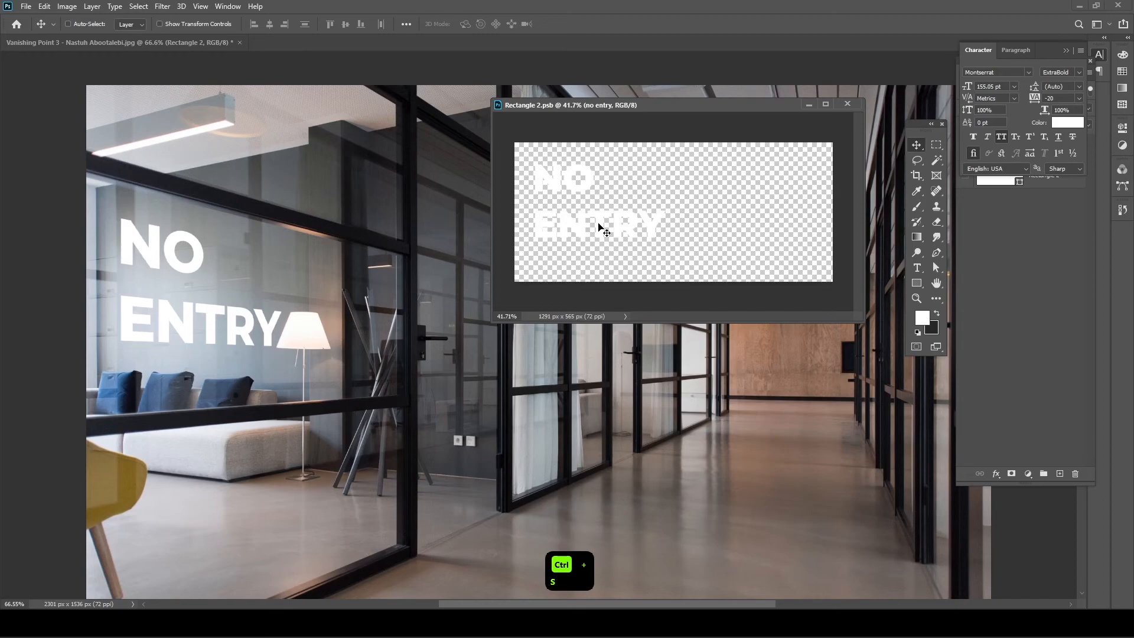
- Lower the opacity of the lettering layer in the corridor photo
{"action": "left_click", "coordinate": [1027, 256]}
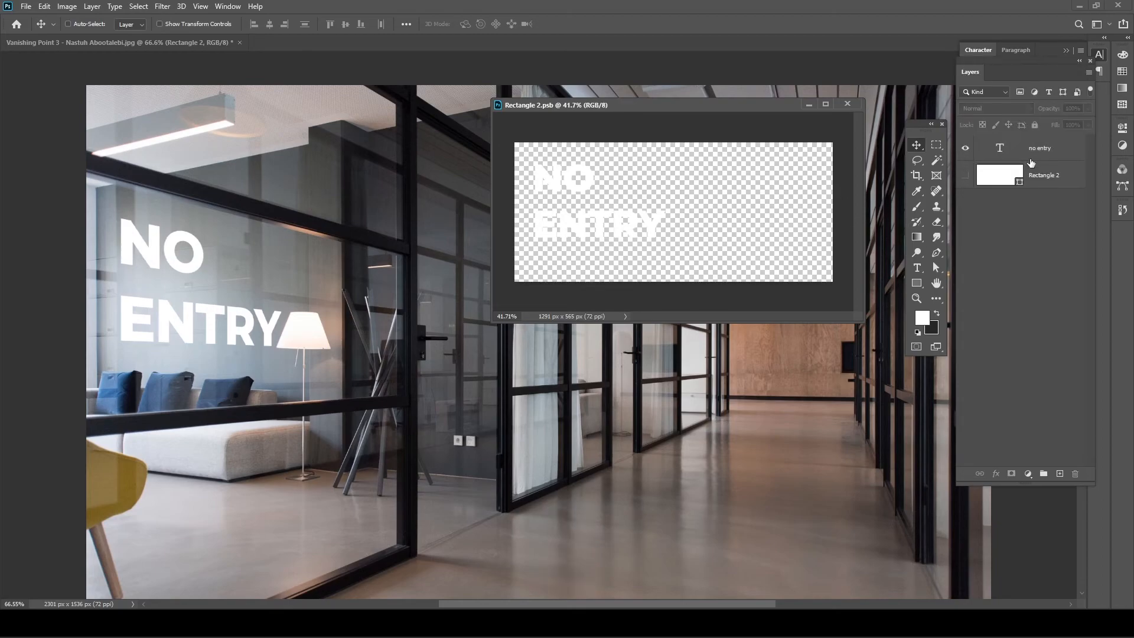
{"action": "left_click", "coordinate": [852, 399]}
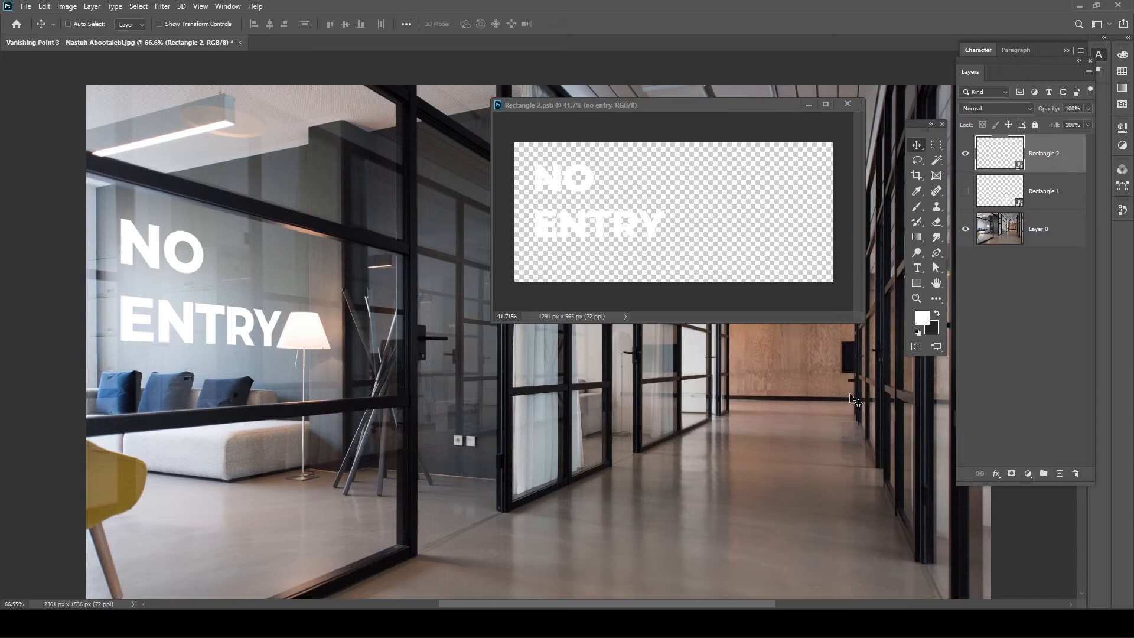
{"action": "left_click_drag", "start_coordinate": [1045, 112], "coordinate": [1019, 111]}
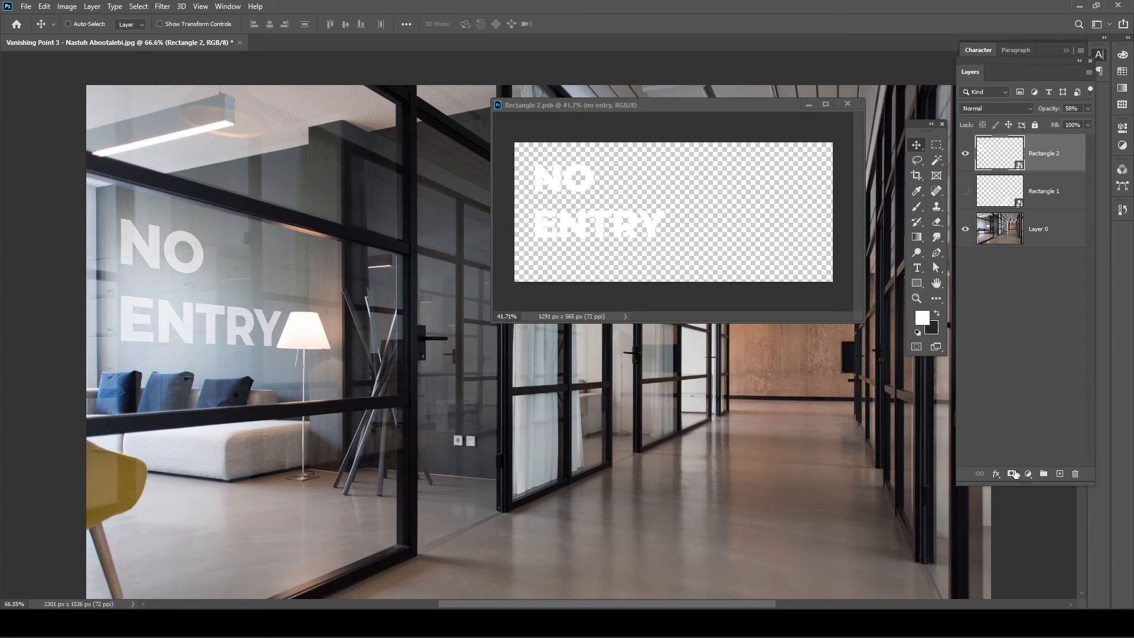
- Set the NO ENTRY leading to 127 pt and save
{"action": "left_click", "coordinate": [604, 207]}
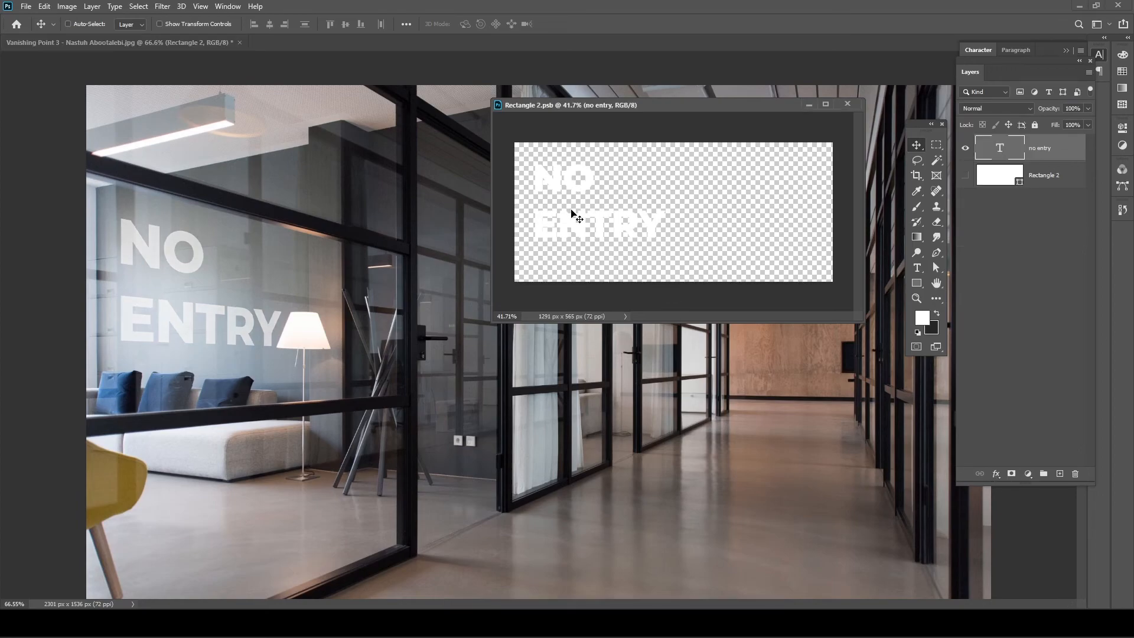
{"action": "key", "text": "t"}
{"action": "left_click", "coordinate": [576, 205]}
{"action": "key", "text": "ctrl+a"}
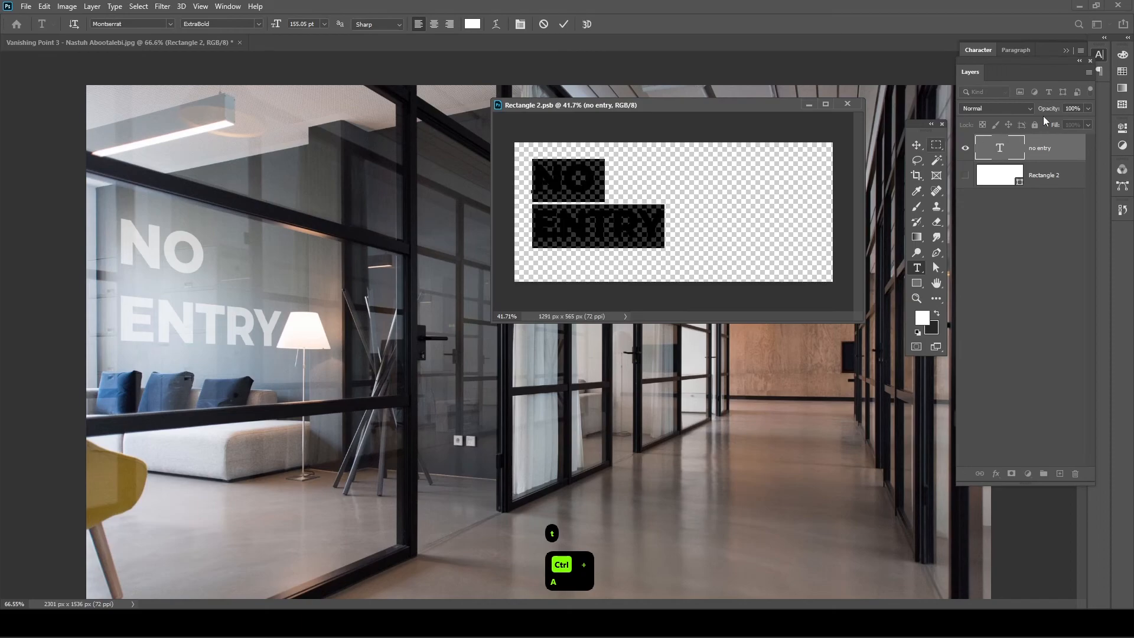
{"action": "key", "text": "ctrl+t"}
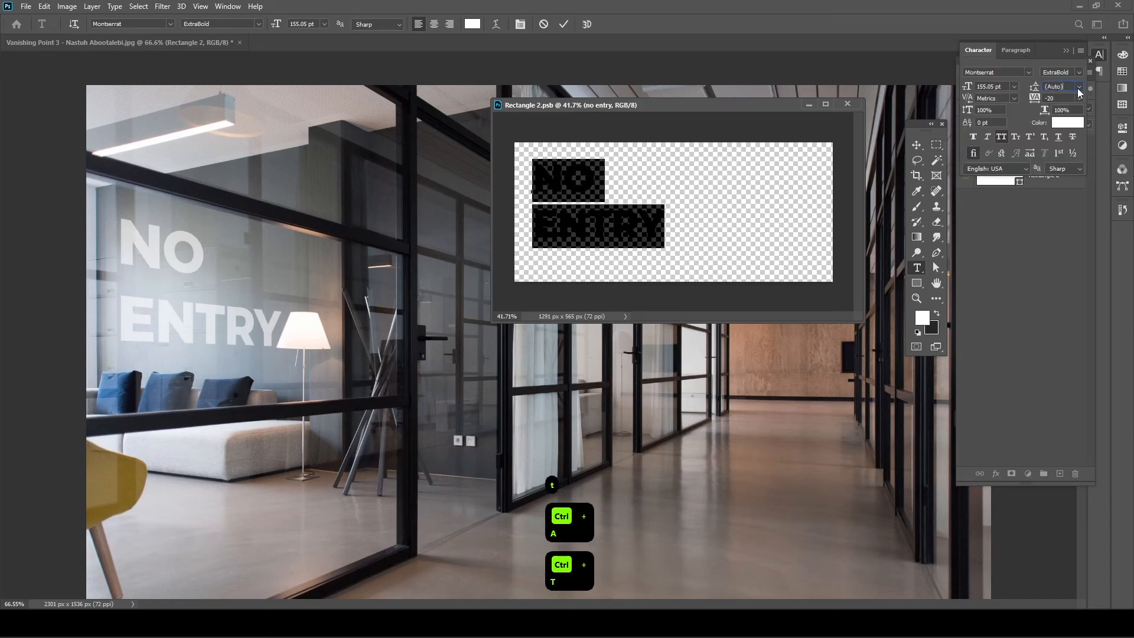
{"action": "left_click", "coordinate": [1079, 87]}
{"action": "left_click", "coordinate": [1070, 232]}
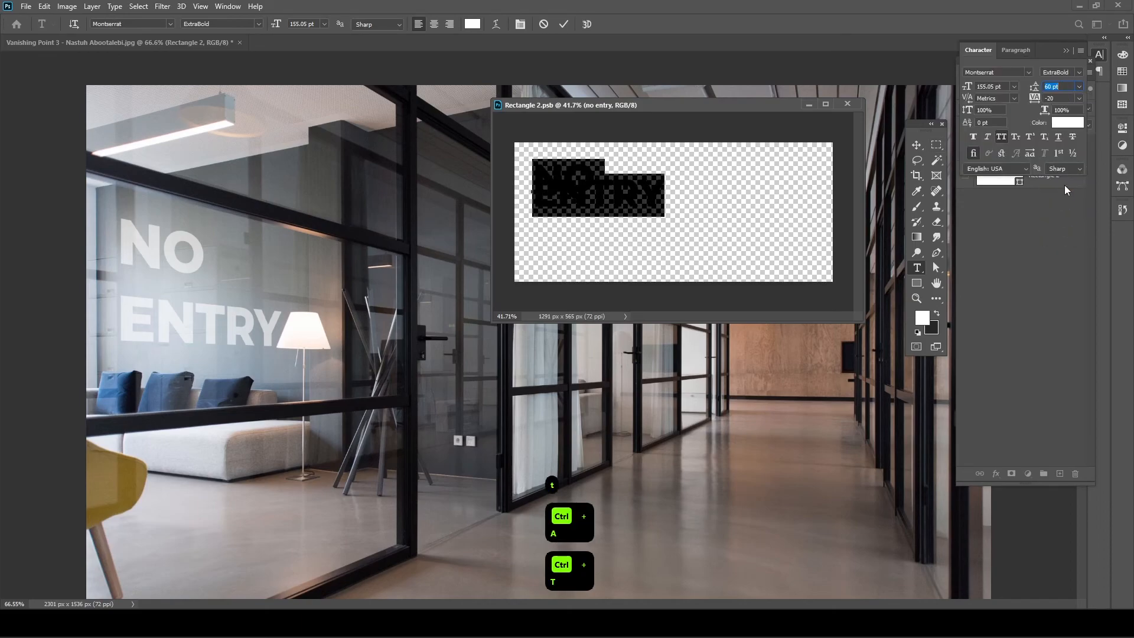
{"action": "left_click_drag", "start_coordinate": [1035, 87], "coordinate": [1071, 89]}
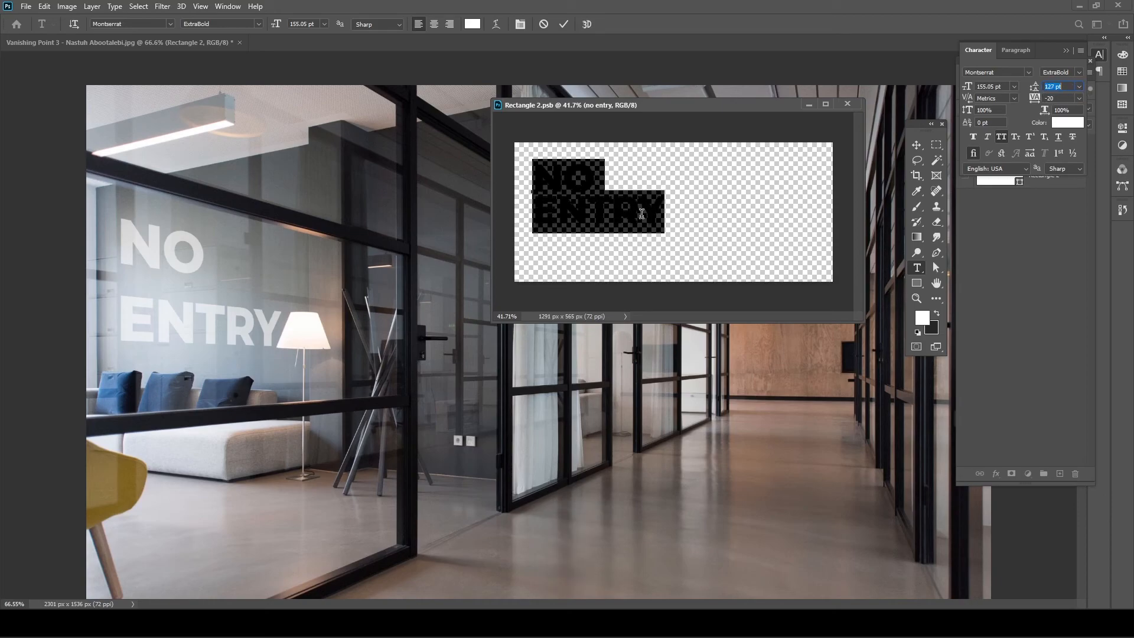
{"action": "key", "text": "Return"}
{"action": "key", "text": "ctrl+s"}
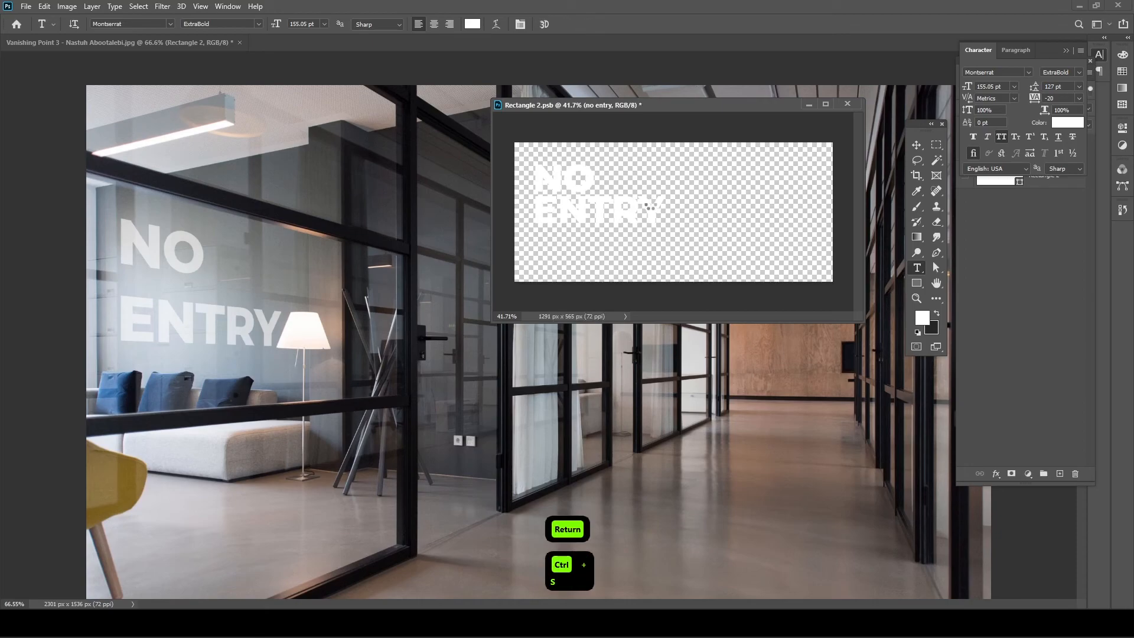
- Nudge the lettering slightly down, then up, and save
{"action": "key", "text": "v"}
{"action": "left_click_drag", "start_coordinate": [711, 221], "coordinate": [709, 229]}
{"action": "key", "text": "ctrl+s"}
{"action": "key", "text": "ctrl+s"}
{"action": "key", "text": "ctrl+s"}
{"action": "key", "text": "Up"}
{"action": "key", "text": "Up"}
{"action": "key", "text": "Up"}
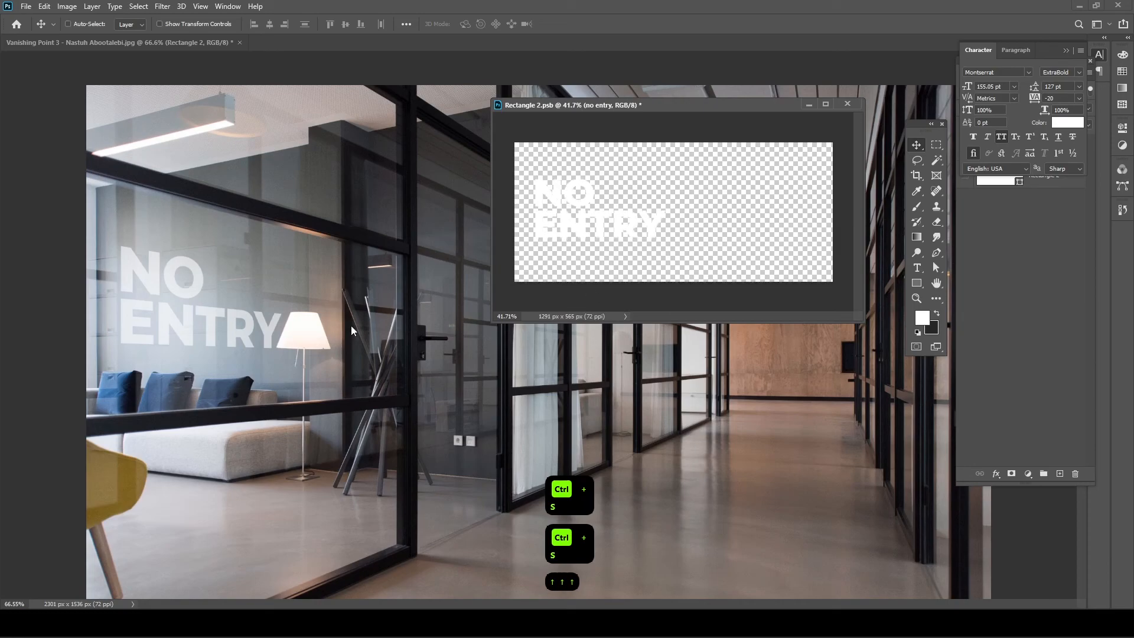
{"action": "key", "text": "ctrl+s"}
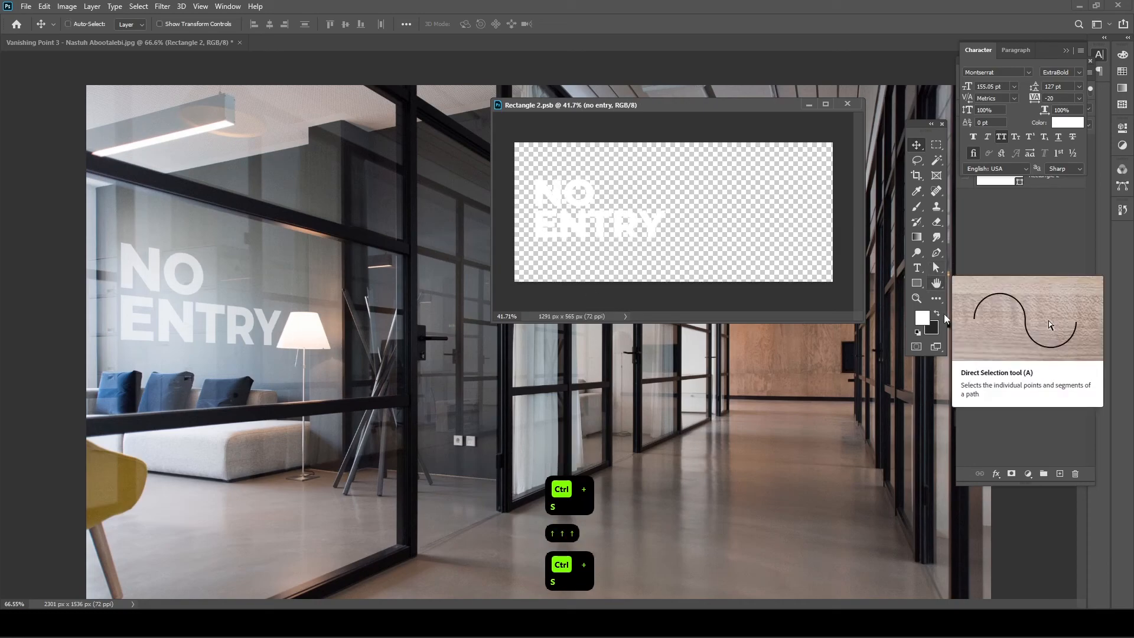
- Hide the panels, close Rectangle 2.psb, and view the corridor photo full-screen
{"action": "key", "text": "Tab"}
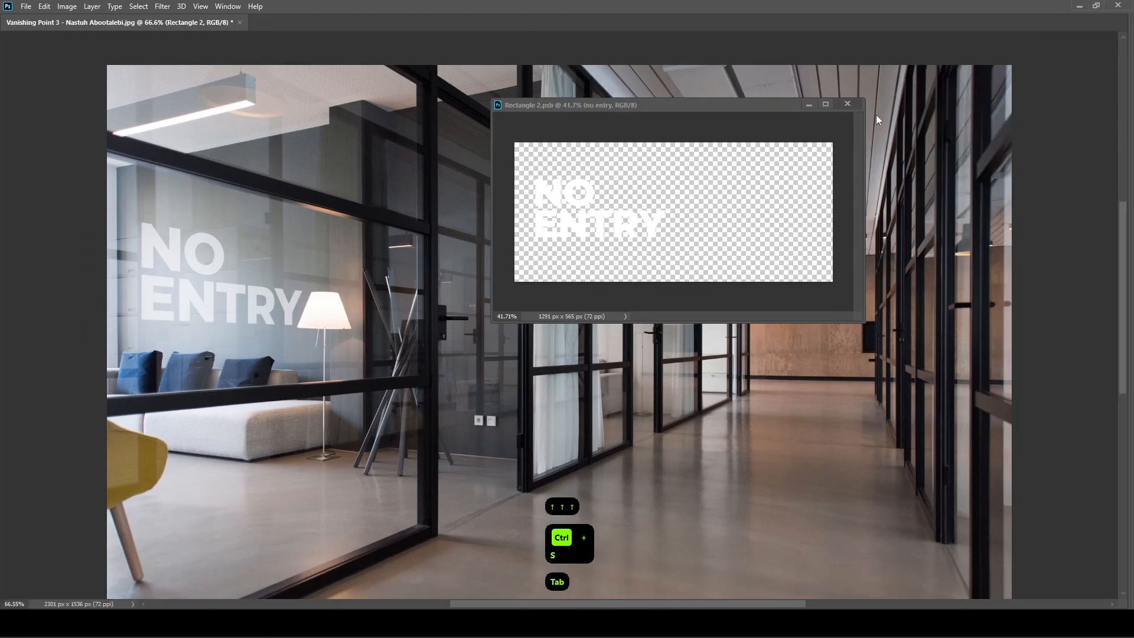
{"action": "left_click", "coordinate": [848, 104]}
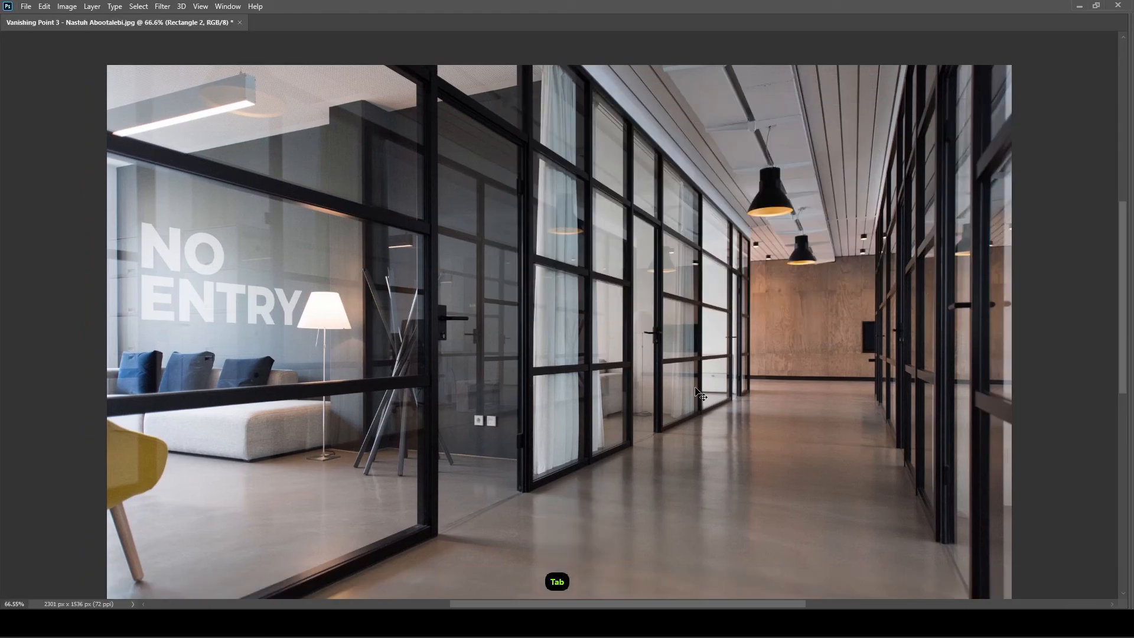
{"action": "key", "text": "f"}
{"action": "key", "text": "f"}
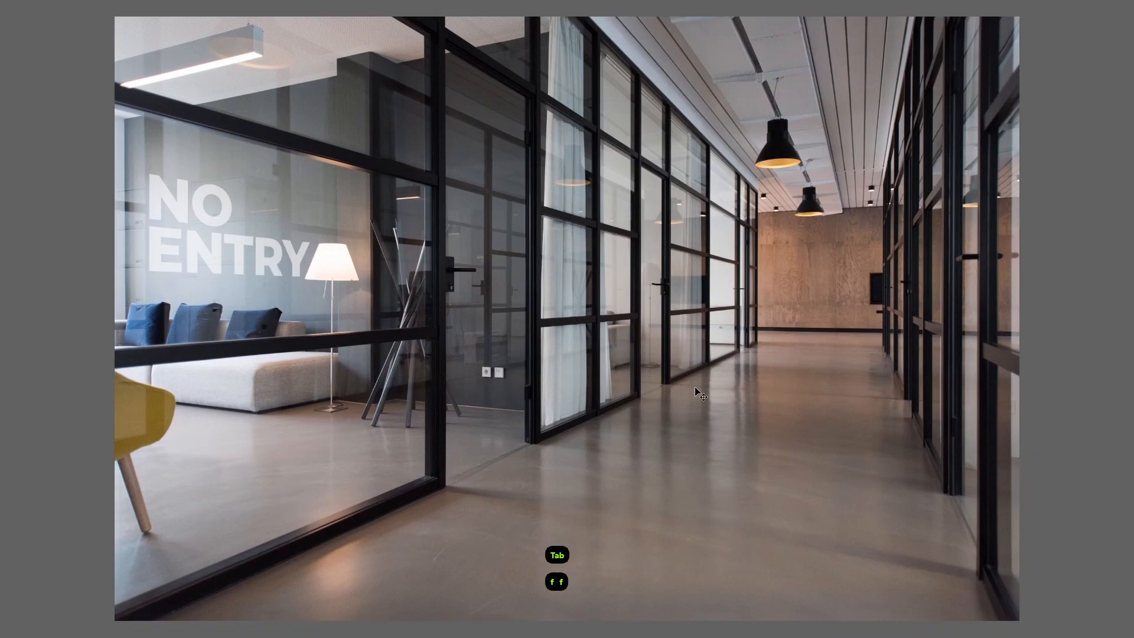
- Set the surrounding backdrop to Dark Gray and zoom in on the photo
{"action": "right_click", "coordinate": [1131, 255]}
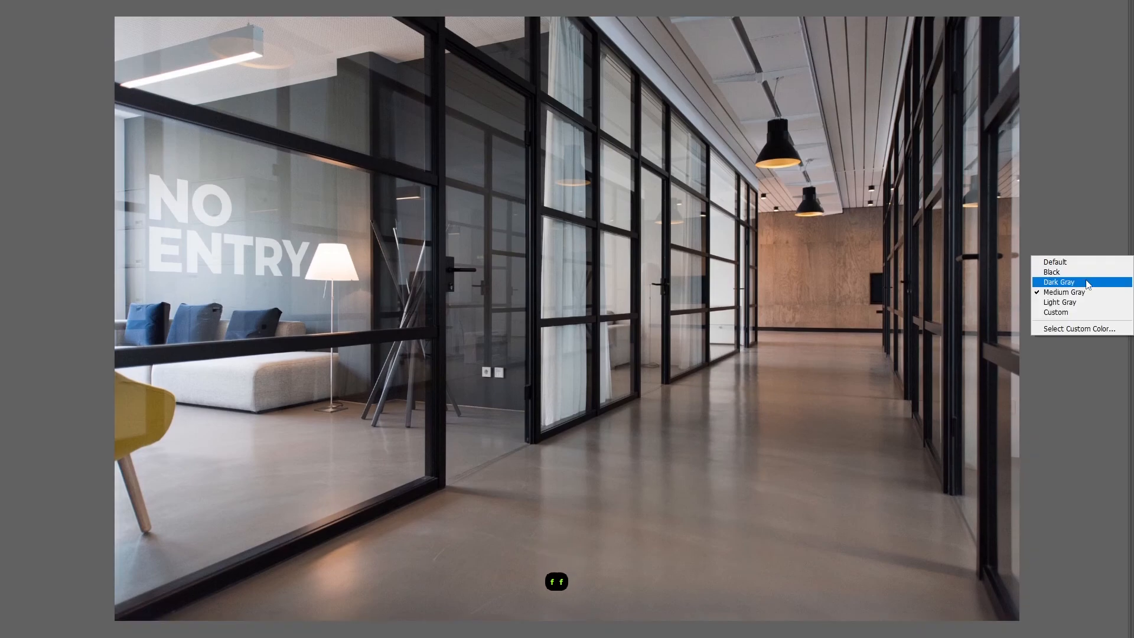
{"action": "left_click", "coordinate": [1088, 283]}
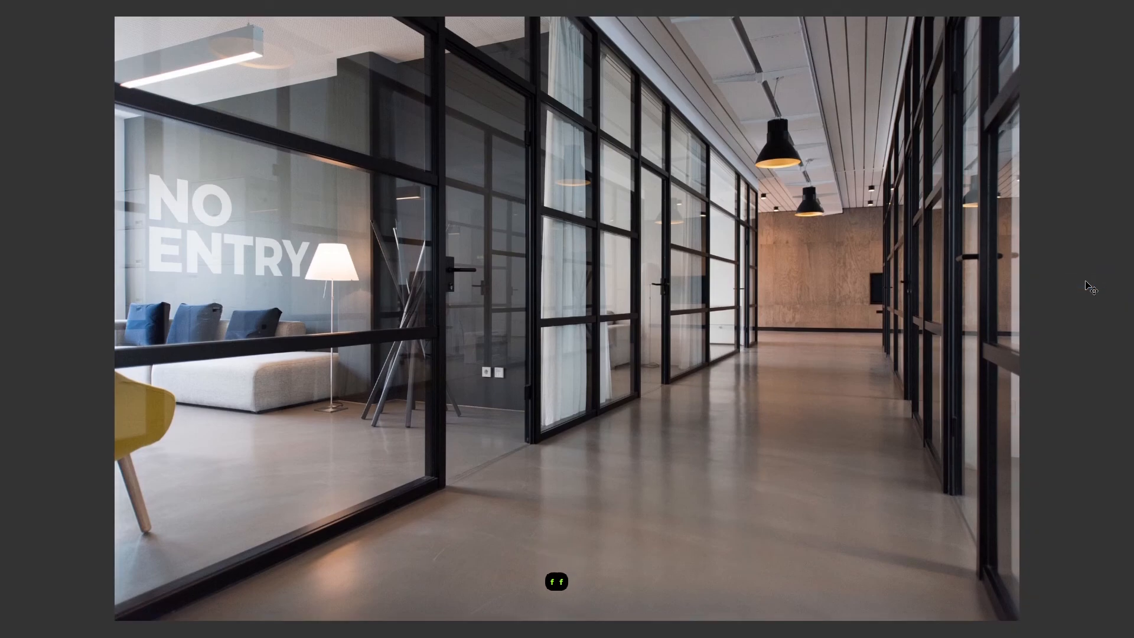
{"action": "key", "text": "z"}
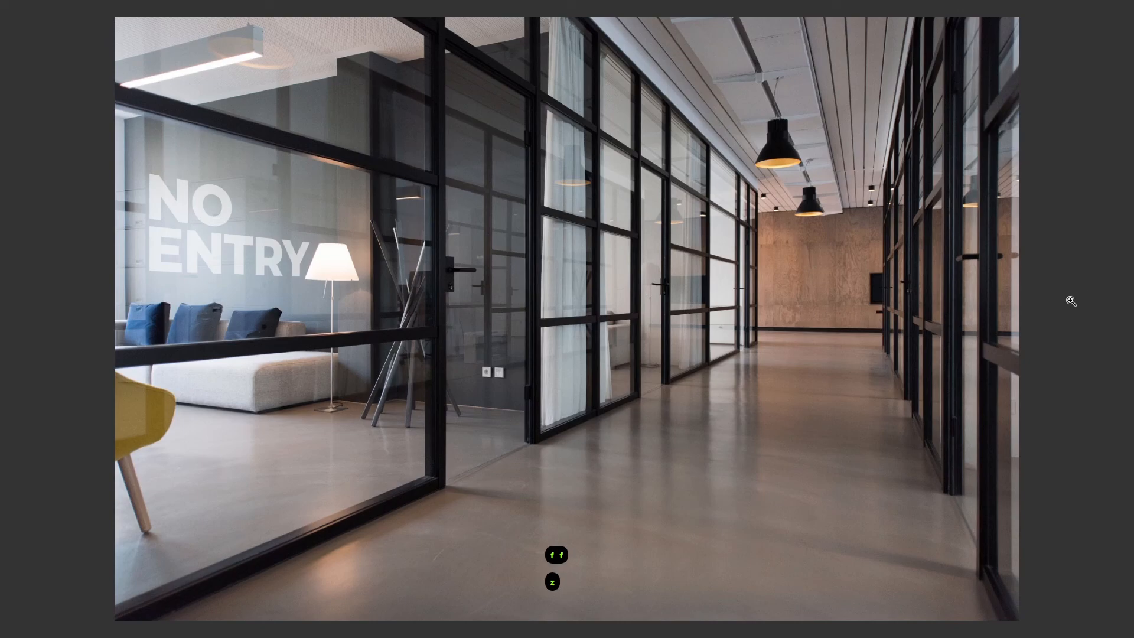
{"action": "mouse_move", "coordinate": [674, 308]}
{"action": "left_mouse_down"}
{"action": "mouse_move", "coordinate": [692, 313]}
{"action": "mouse_move", "coordinate": [678, 325]}
{"action": "left_mouse_up"}
{"action": "key", "text": "space"}
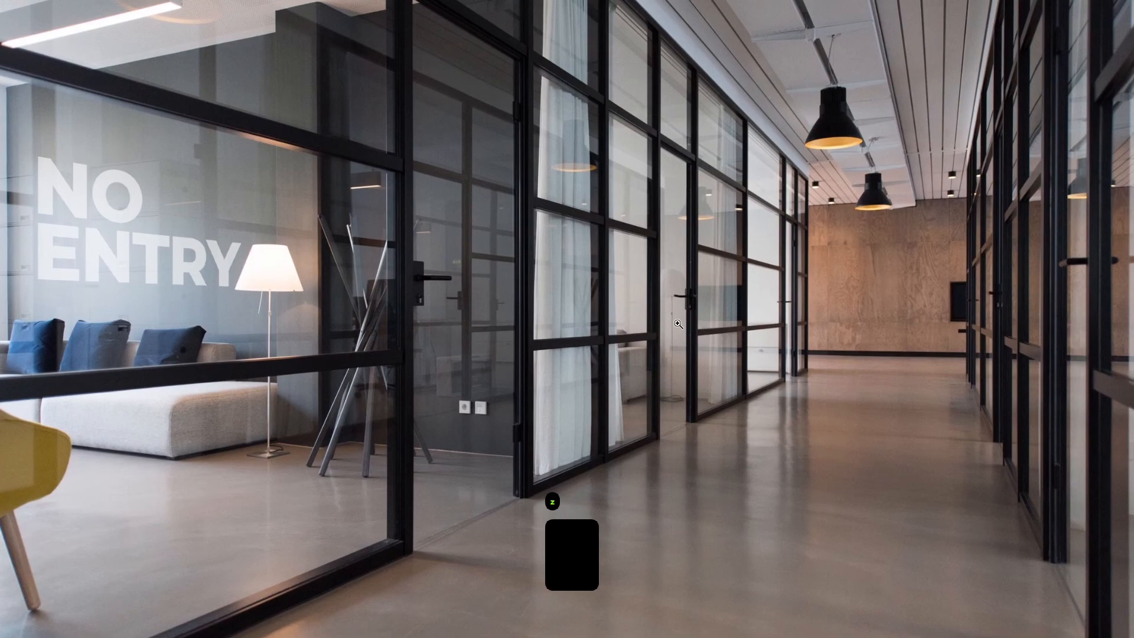